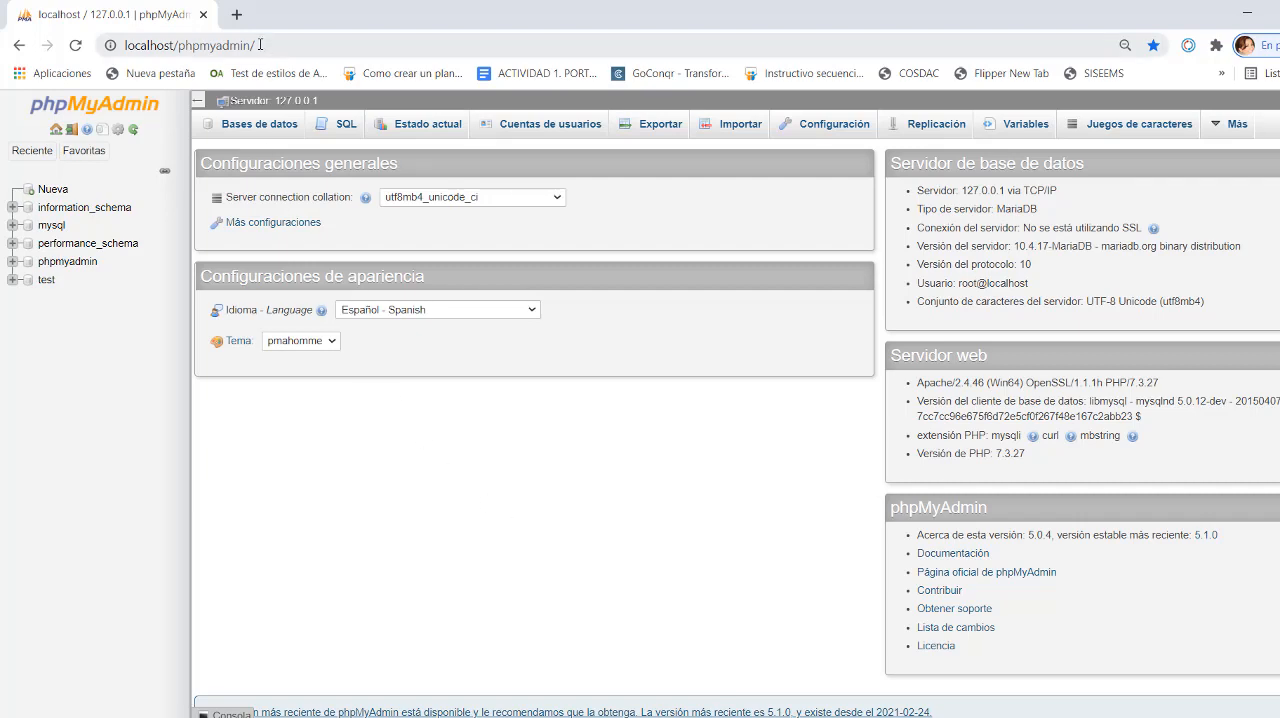
{"action": "left_click_drag", "start_coordinate": [257, 45], "coordinate": [113, 46]}
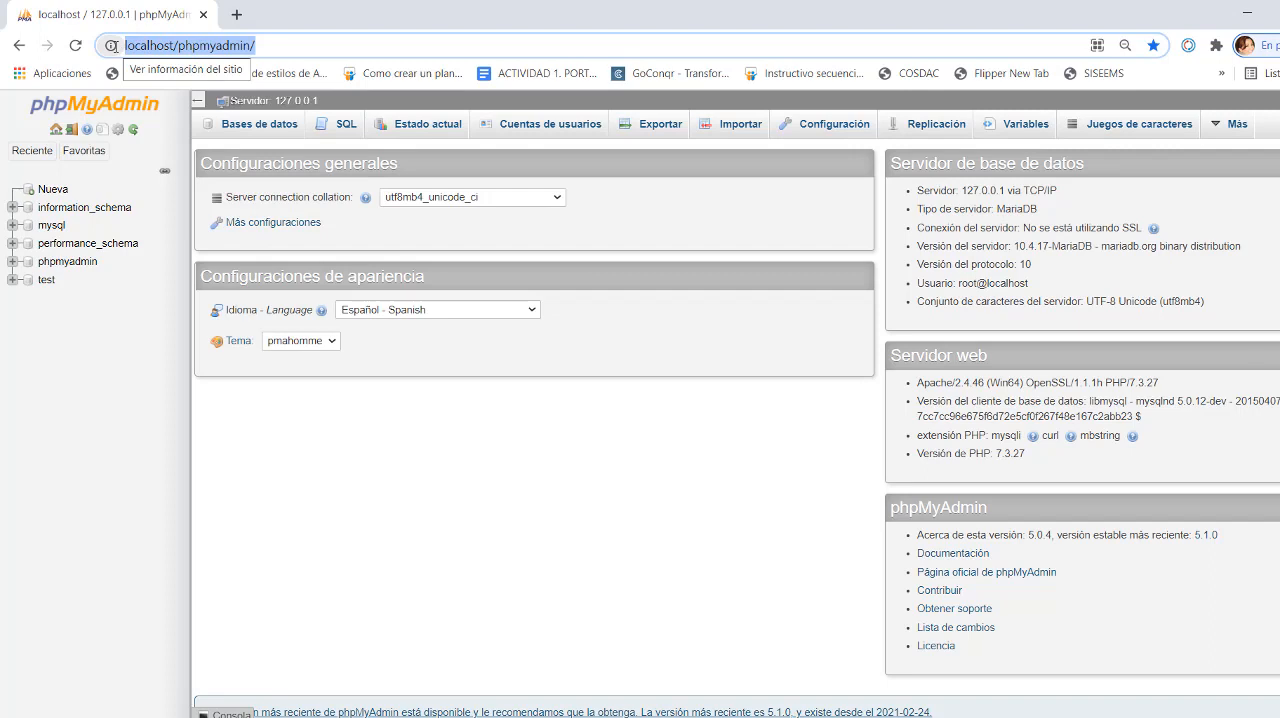
{"action": "left_click", "coordinate": [281, 416]}
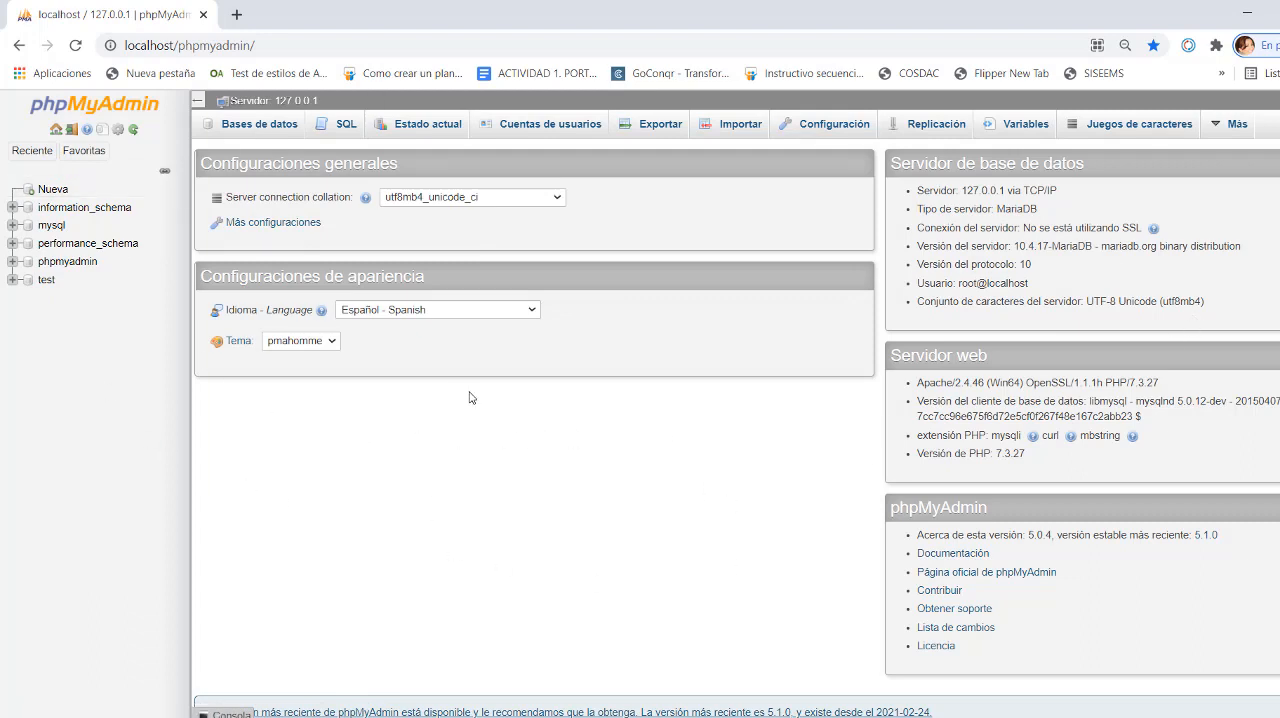
- Choose Español - Spanish as the interface language in the appearance settings
{"action": "left_click", "coordinate": [531, 311]}
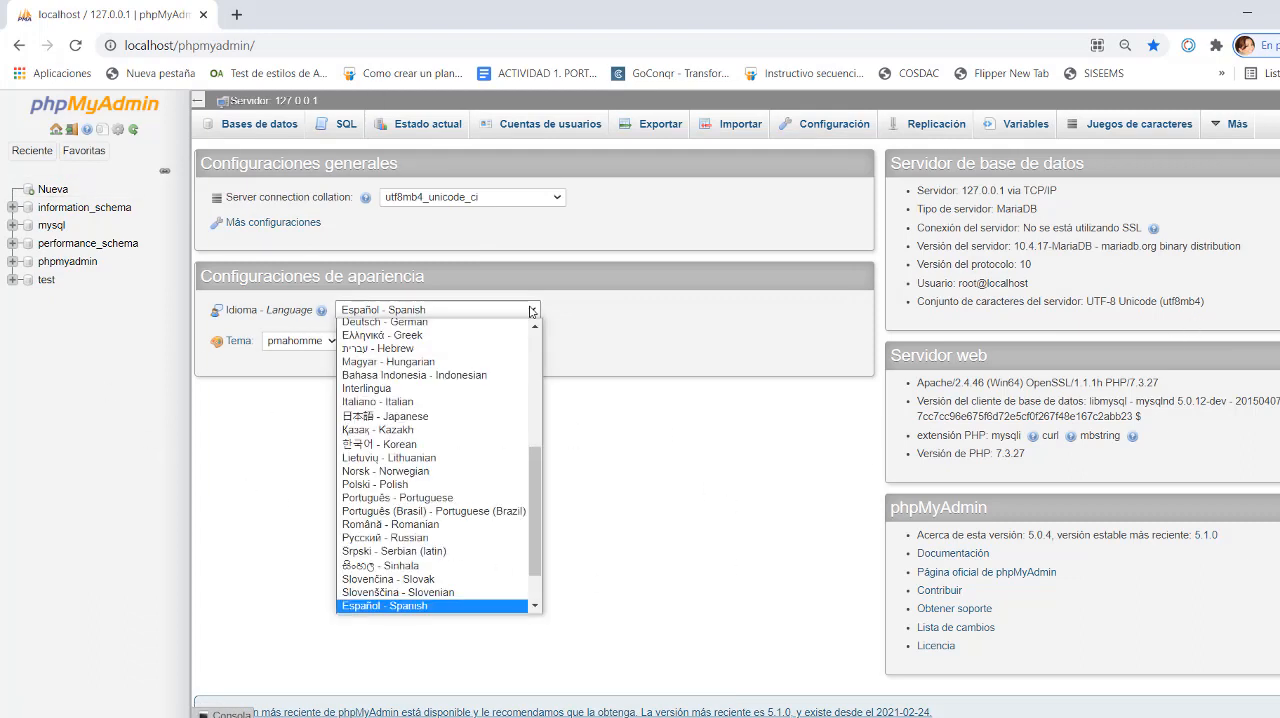
{"action": "left_click", "coordinate": [457, 607]}
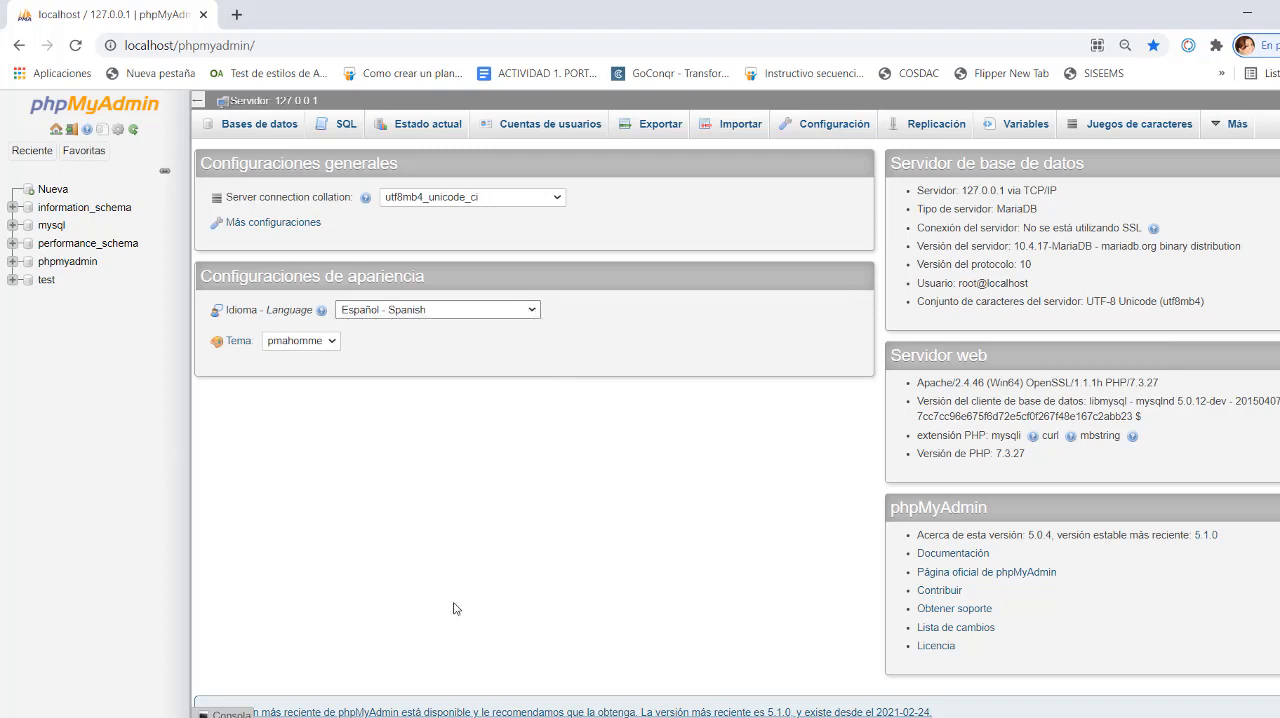
{"action": "left_click", "coordinate": [356, 446]}
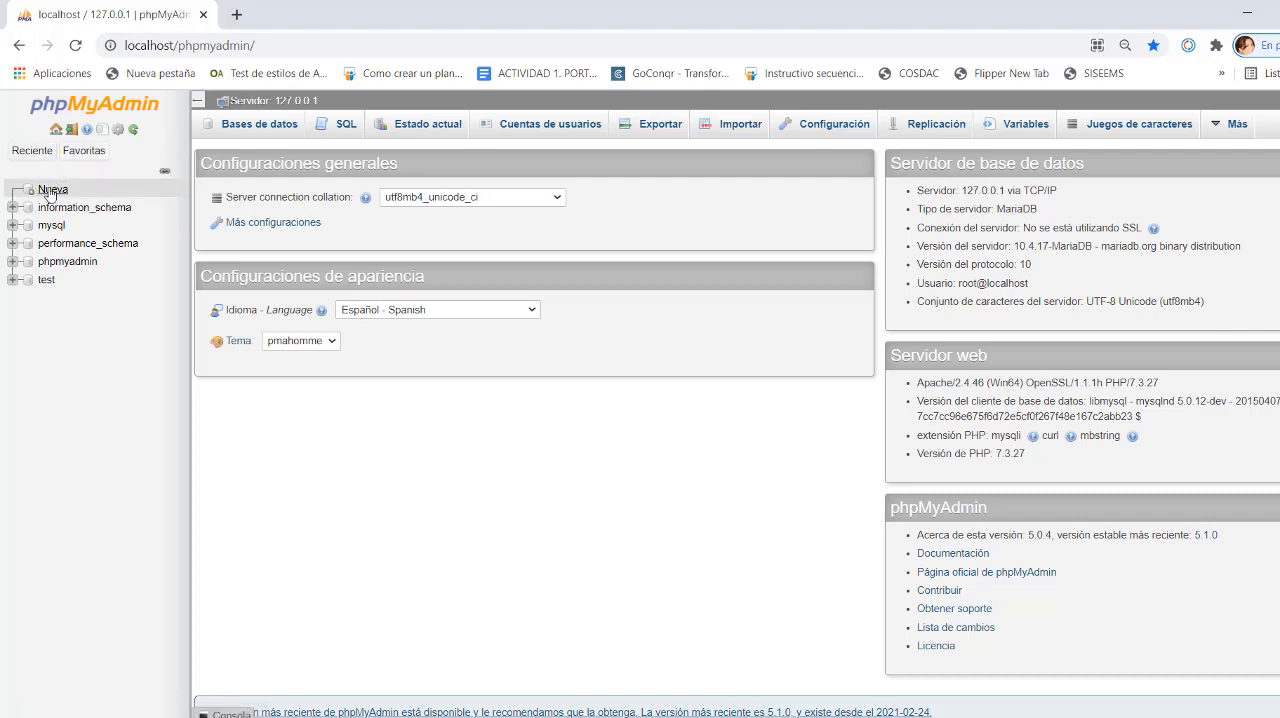
- Expand the phpmyadmin database in the navigation tree to view its tables, and collapse it again
{"action": "left_click", "coordinate": [33, 150]}
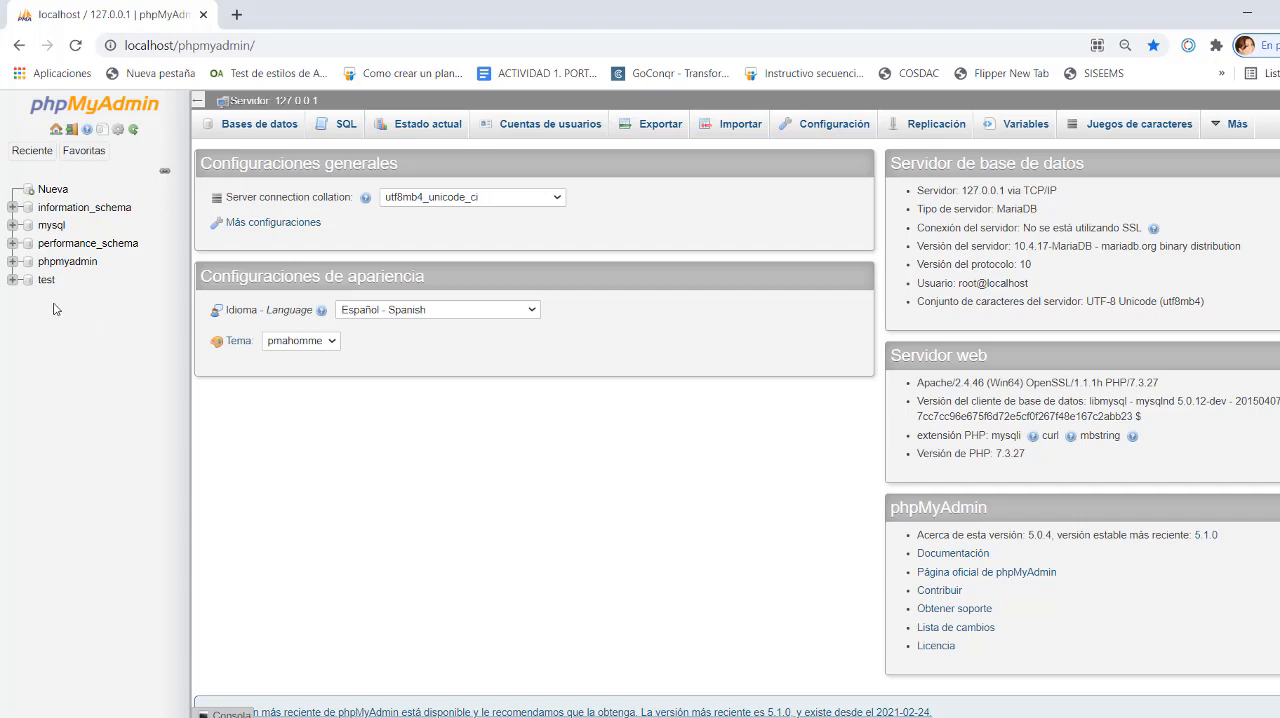
{"action": "left_click", "coordinate": [12, 262]}
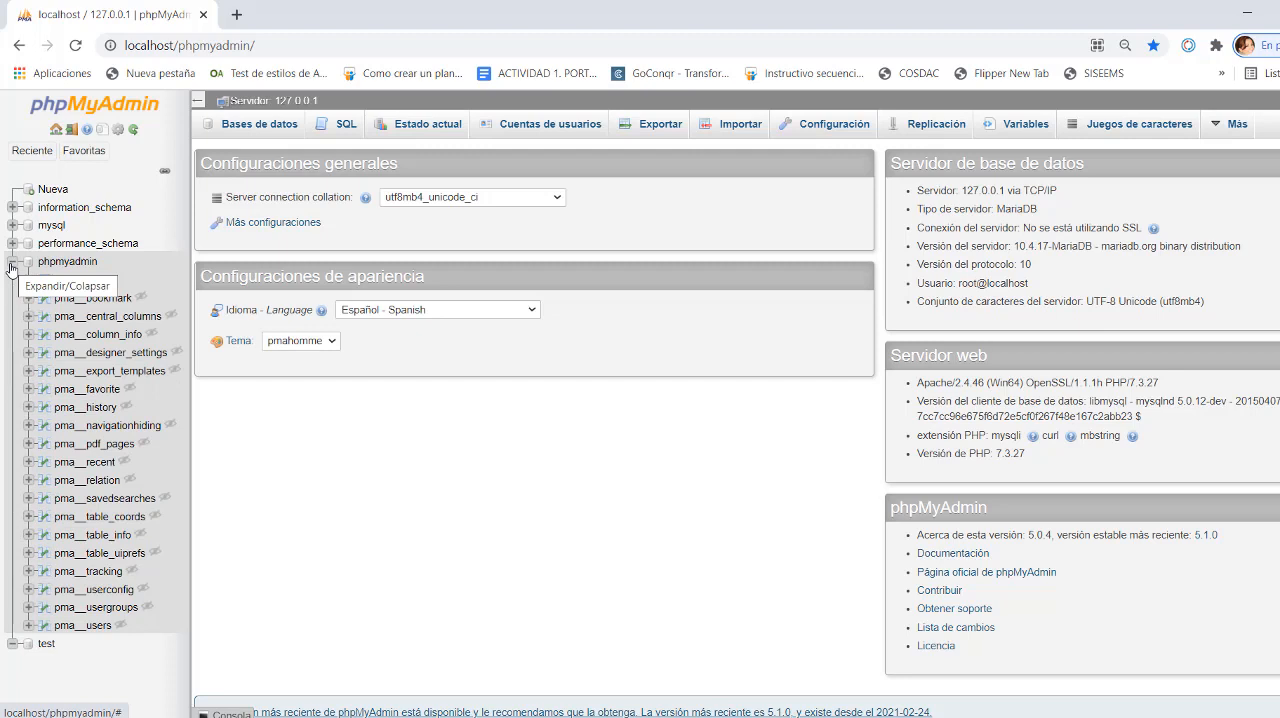
{"action": "left_click", "coordinate": [12, 262]}
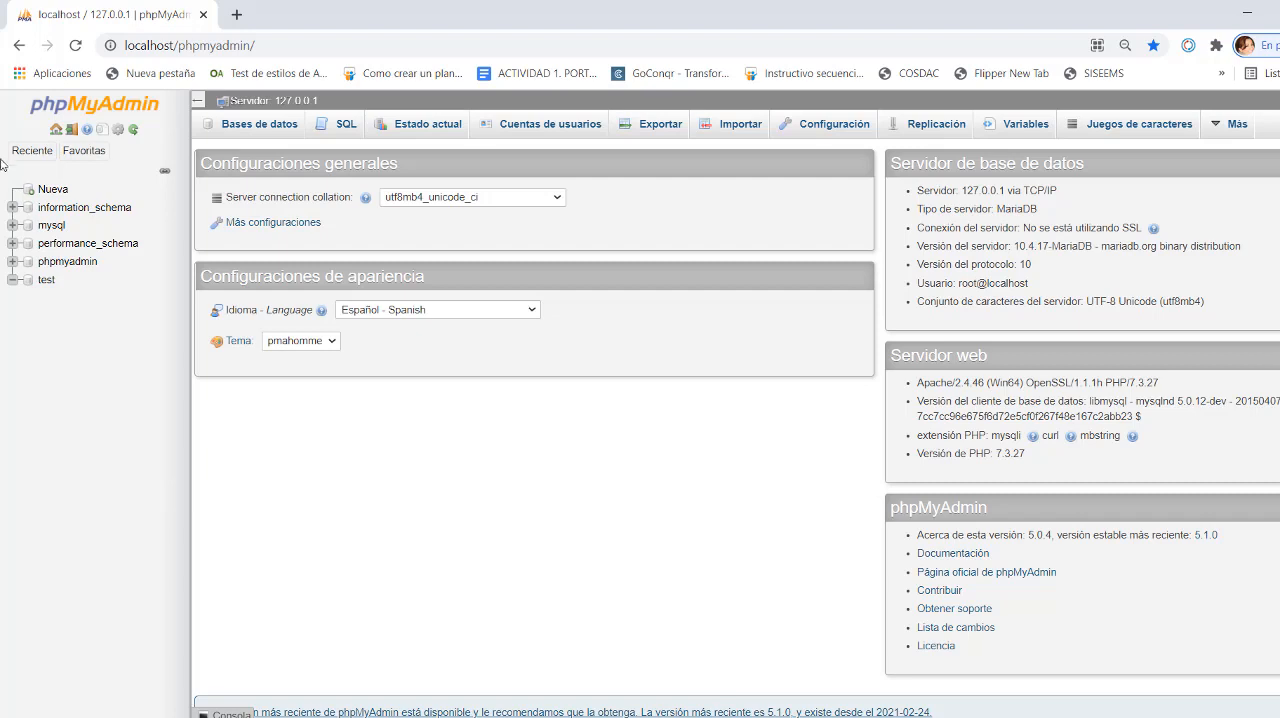
{"action": "left_click", "coordinate": [32, 151]}
- Create a new database named DISCOS with the utf8mb4_general_ci collation
{"action": "left_click", "coordinate": [55, 190]}
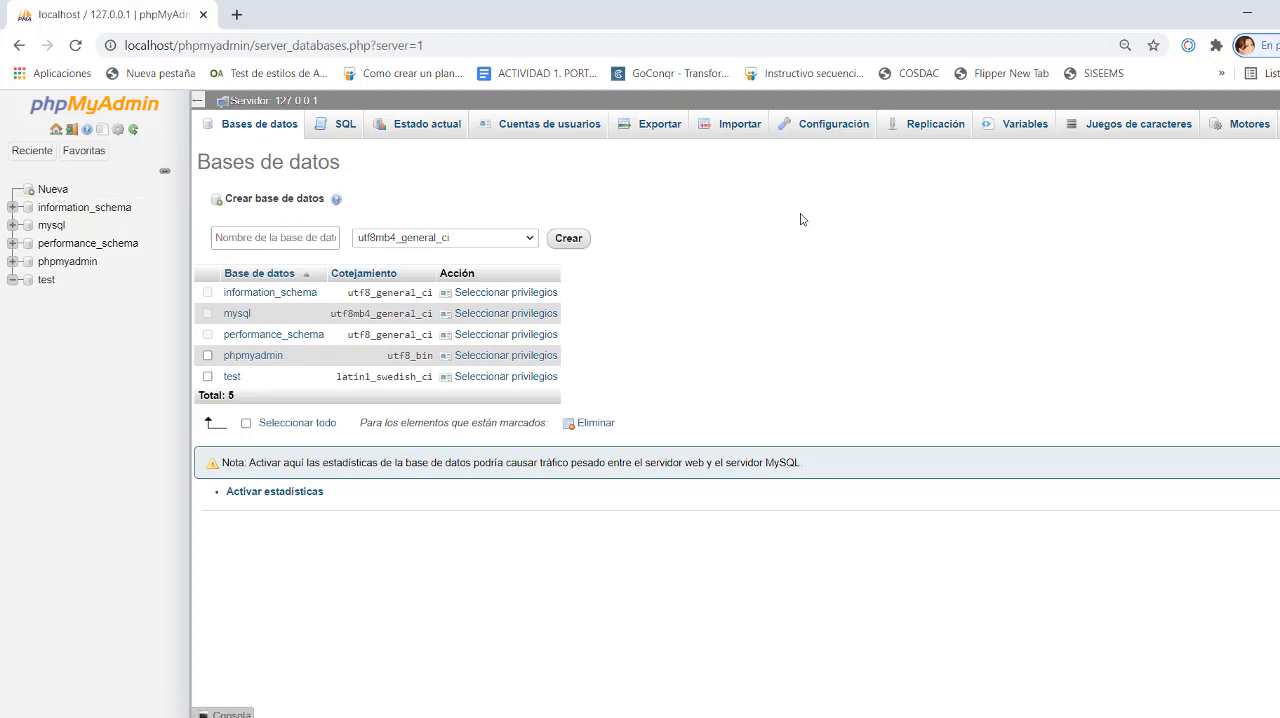
{"action": "left_click", "coordinate": [236, 237]}
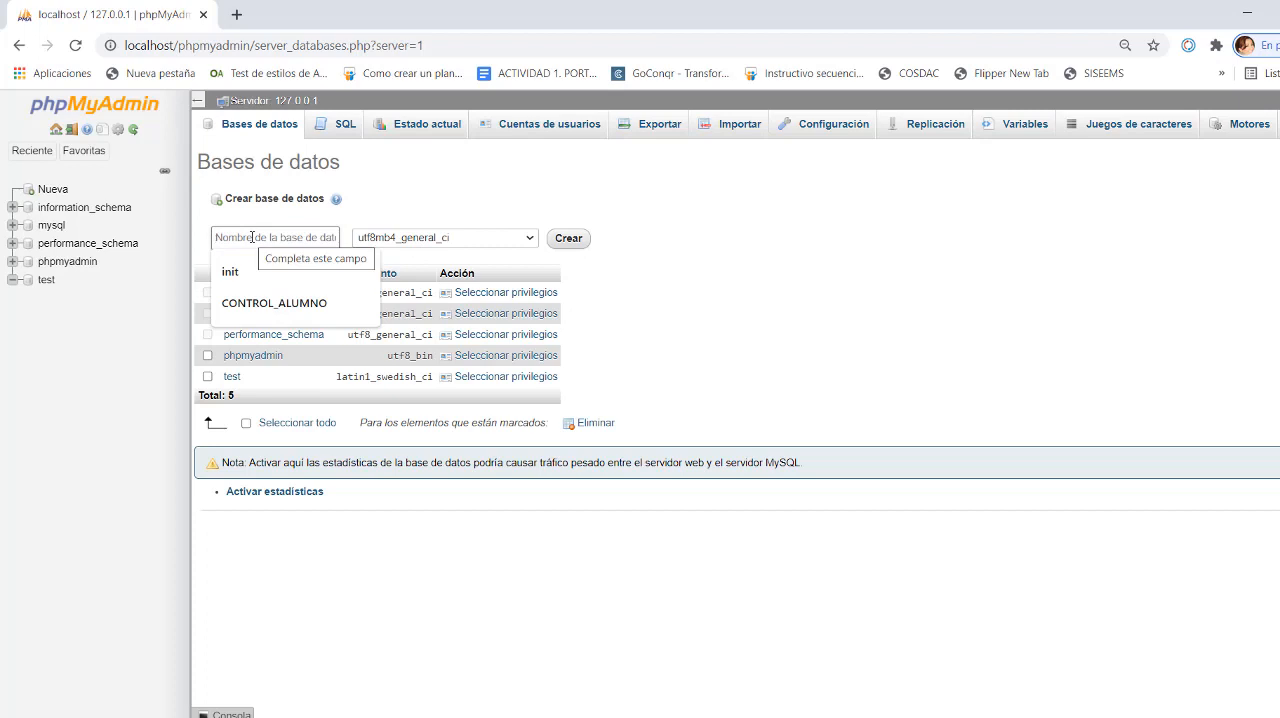
{"action": "type", "text": "DISCOS"}
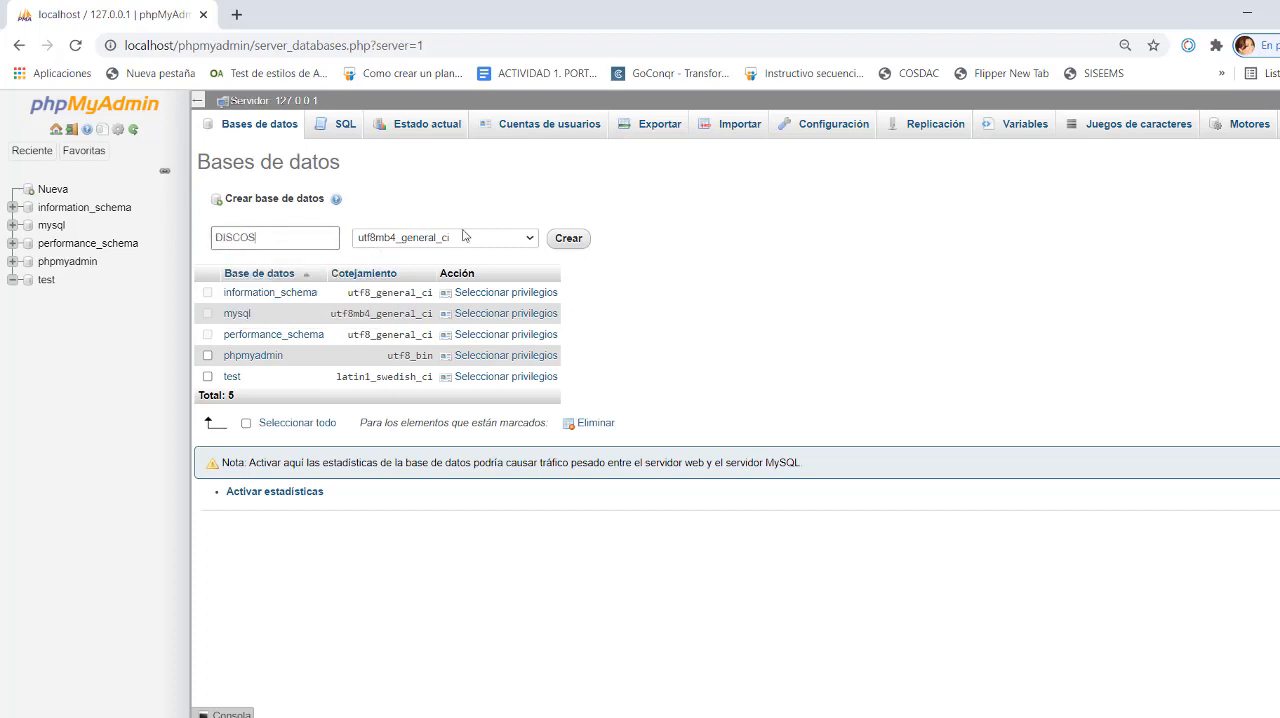
{"action": "left_click", "coordinate": [567, 239]}
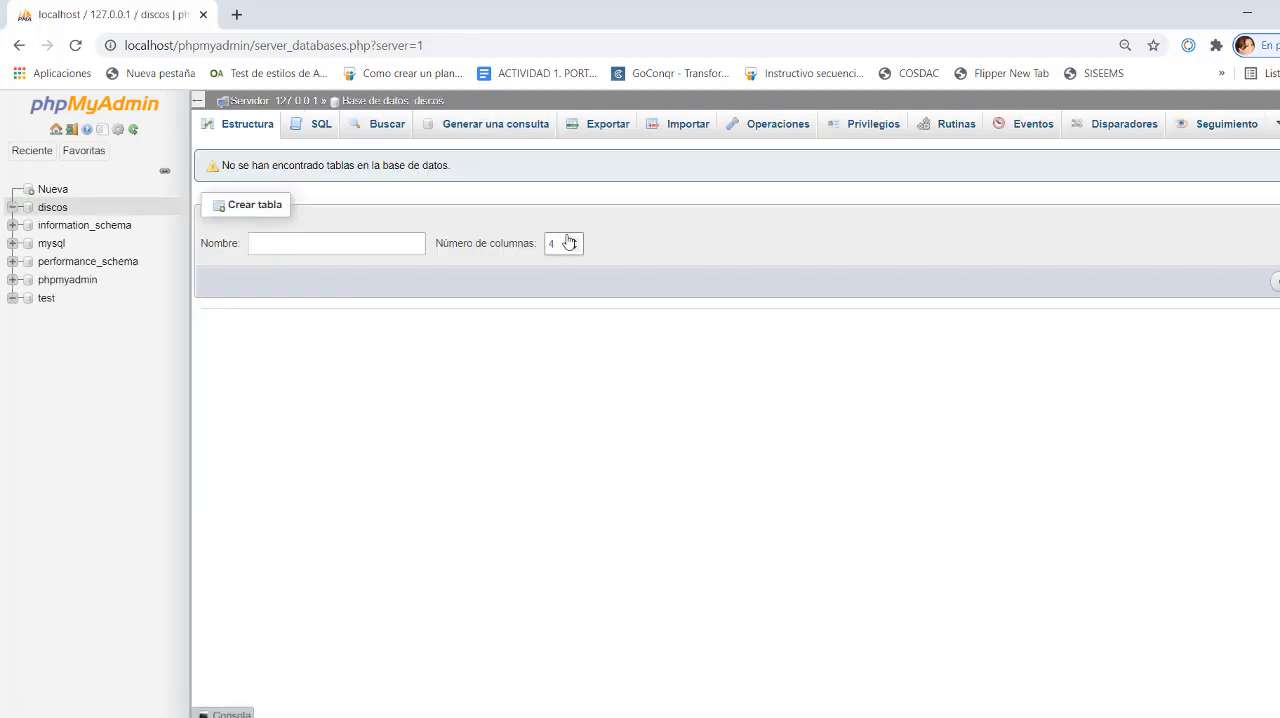
- Create a table named DISCOS with 6 columns in the discos database
{"action": "left_click", "coordinate": [263, 243]}
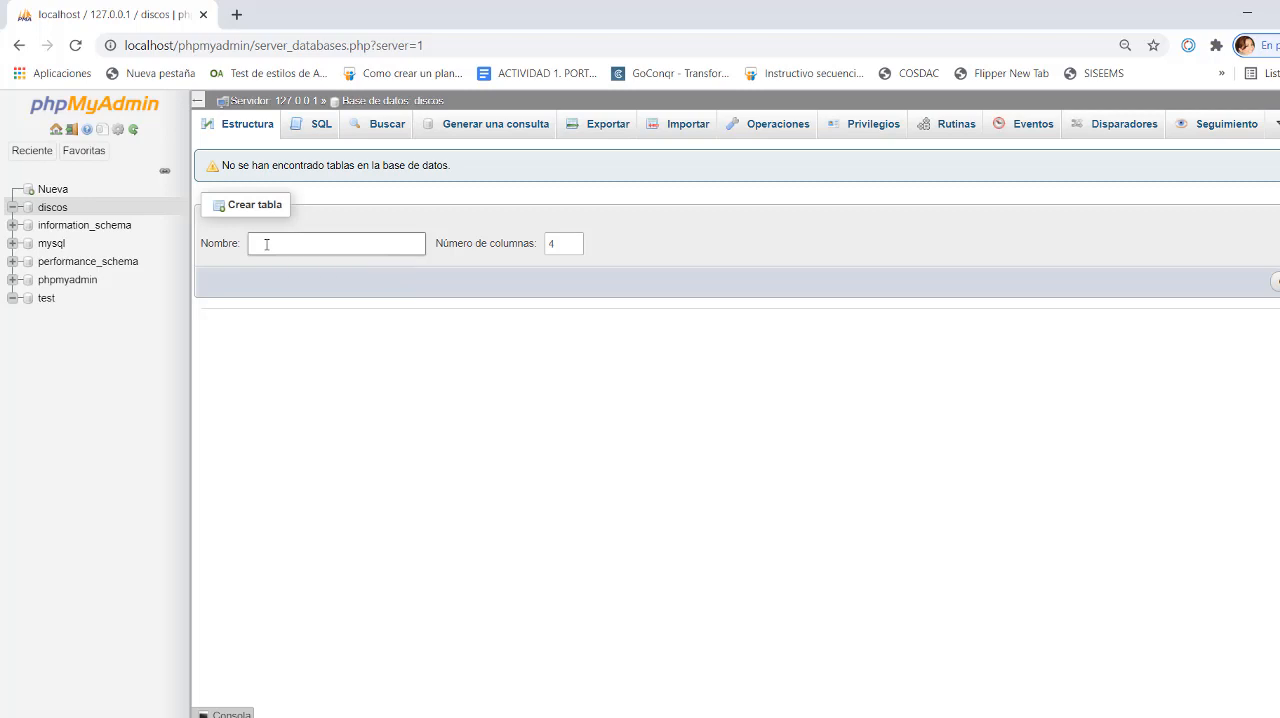
{"action": "left_click", "coordinate": [266, 244]}
{"action": "type", "text": "DISCOS"}
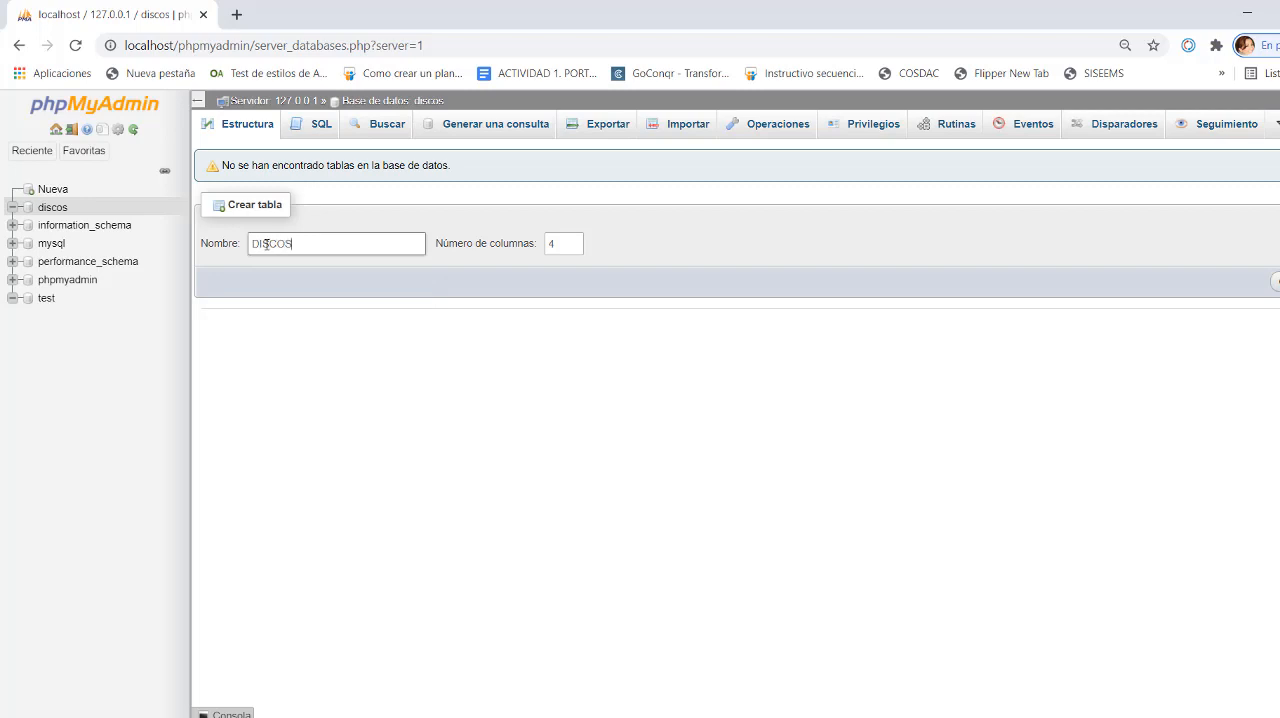
{"action": "left_click", "coordinate": [574, 241]}
{"action": "left_click", "coordinate": [574, 241]}
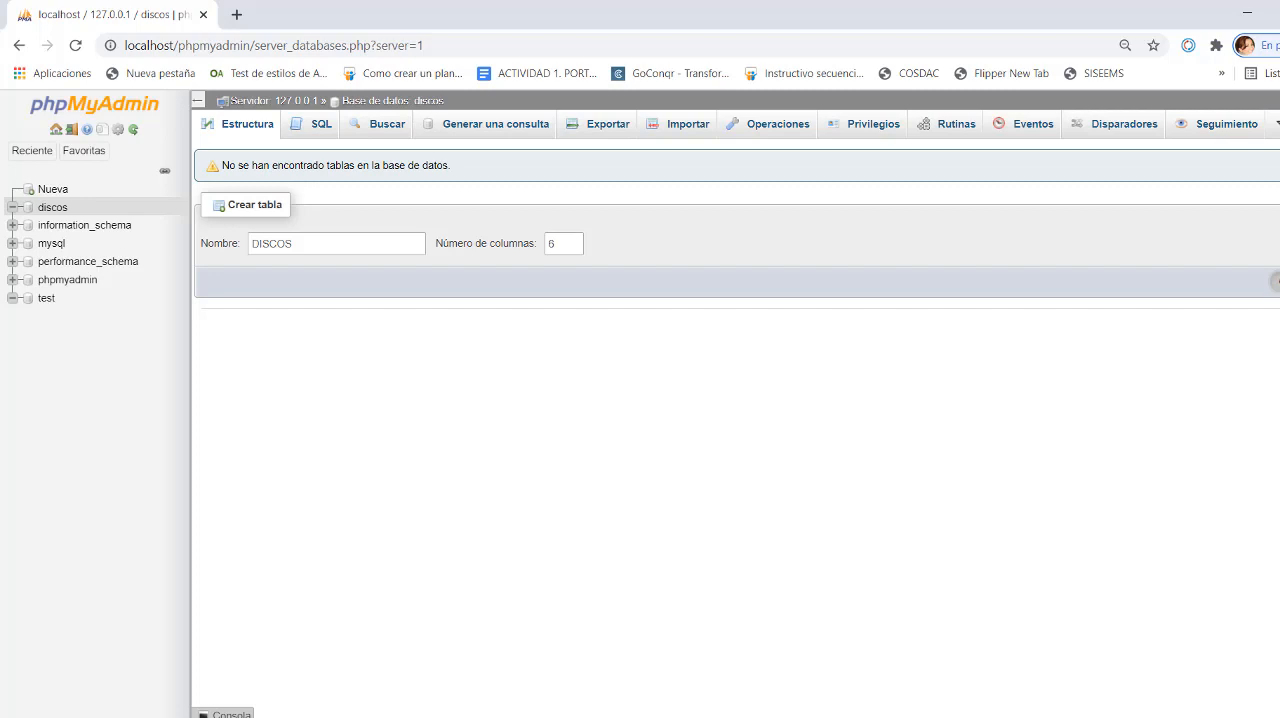
{"action": "left_click", "coordinate": [1276, 282]}
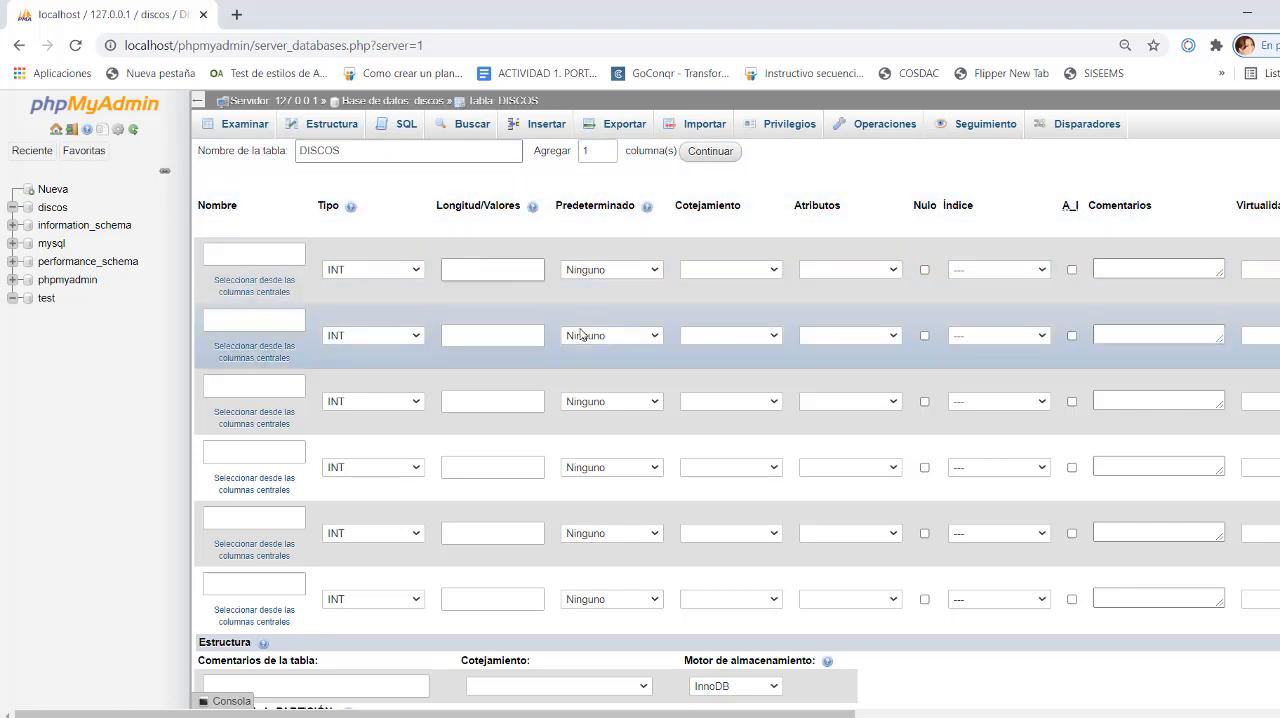
- Name the table's first column ID_DISCOS and keep its type as INT
{"action": "left_click", "coordinate": [246, 255]}
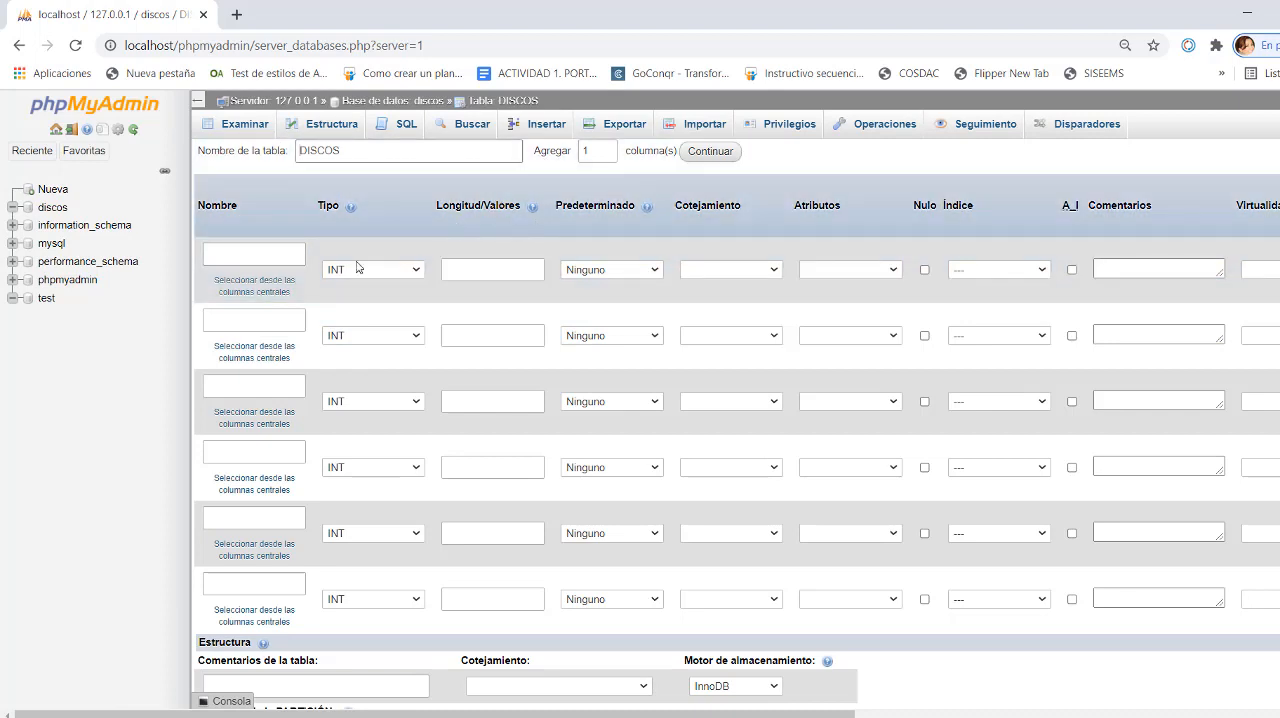
{"action": "left_click", "coordinate": [230, 252]}
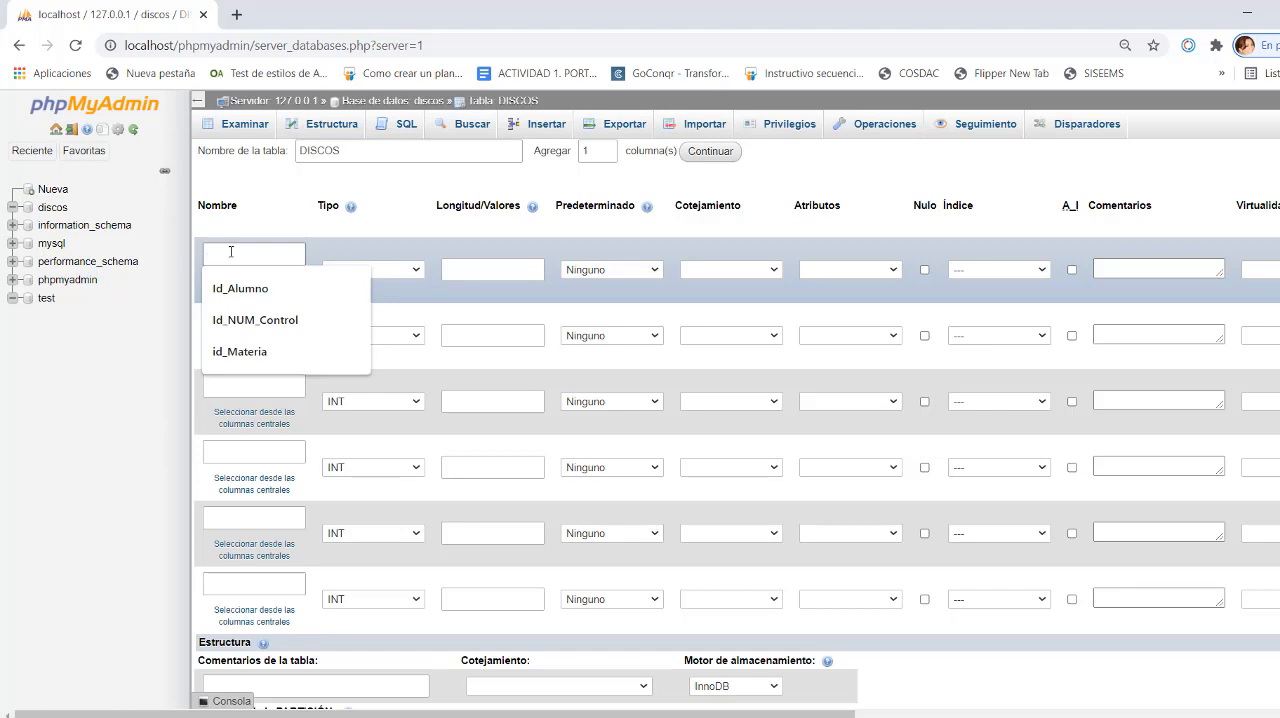
{"action": "type", "text": "I"}
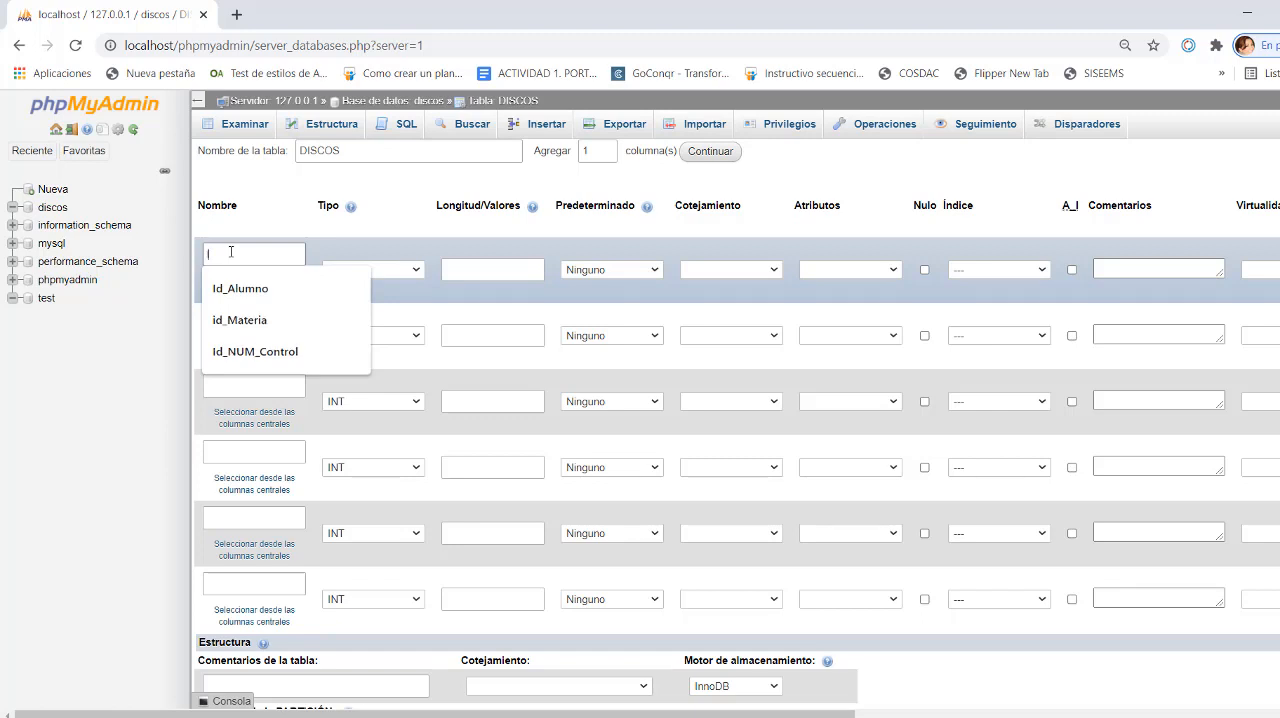
{"action": "type", "text": "D_"}
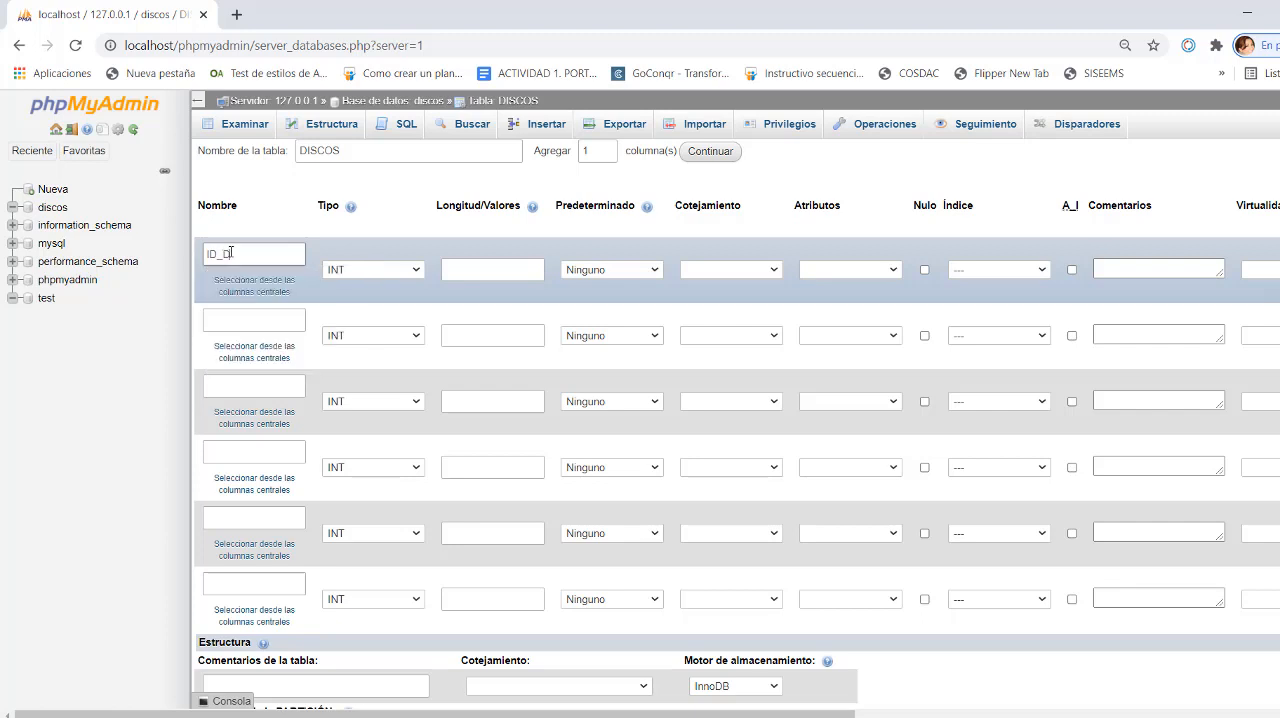
{"action": "type", "text": "DISCOS"}
{"action": "left_click", "coordinate": [378, 247]}
{"action": "left_click", "coordinate": [416, 271]}
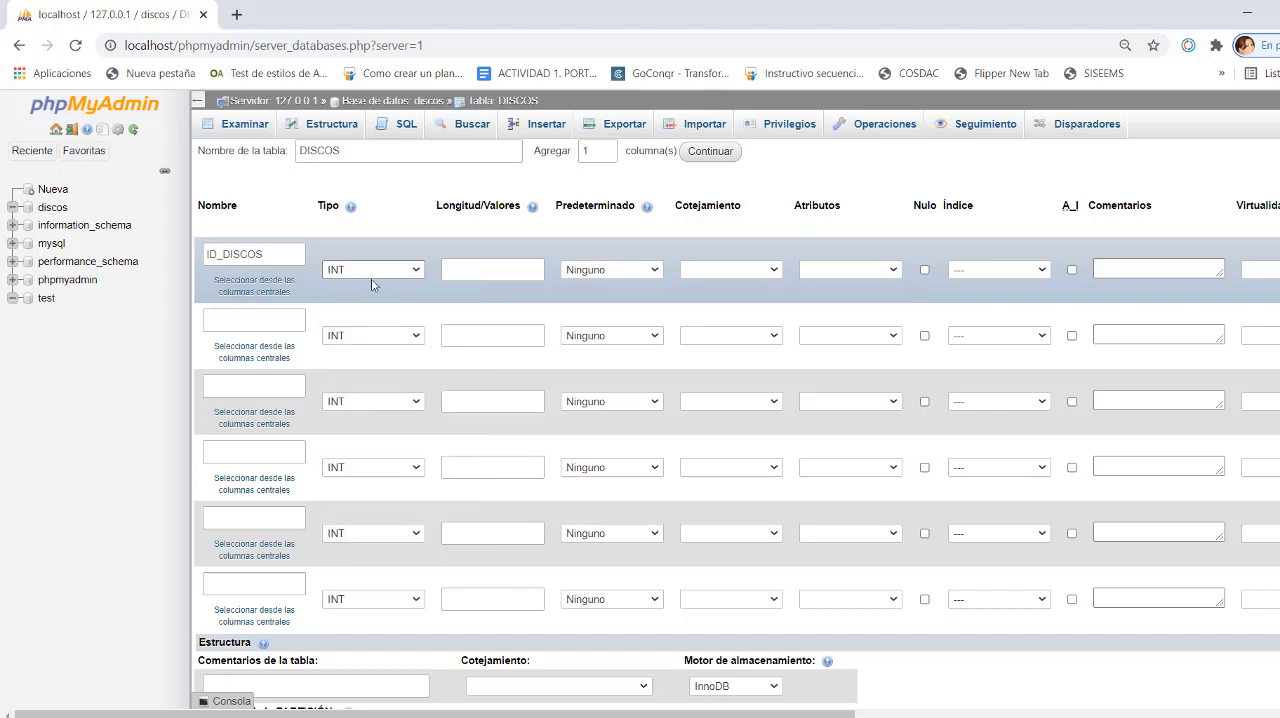
{"action": "left_click", "coordinate": [510, 266]}
- Add a PRIMARY index on the ID_DISCOS column with a size of 20, leaving auto-increment off
{"action": "left_click", "coordinate": [1045, 273]}
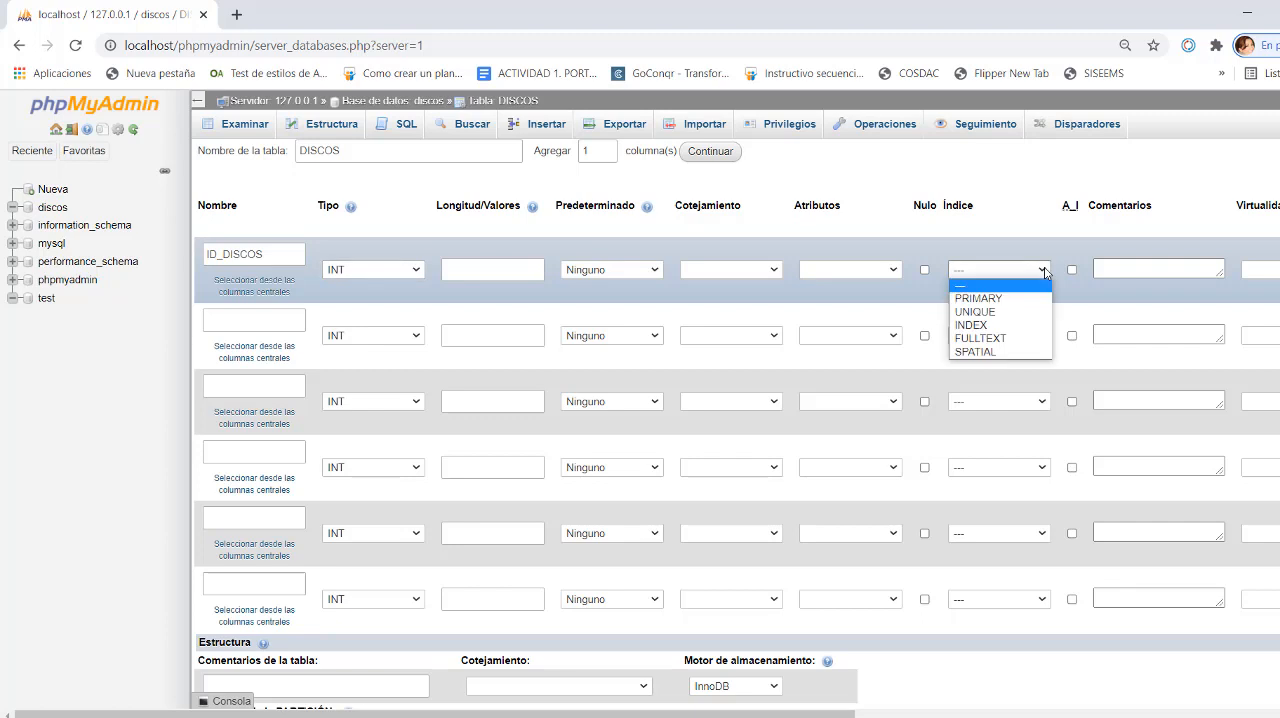
{"action": "left_click", "coordinate": [977, 300]}
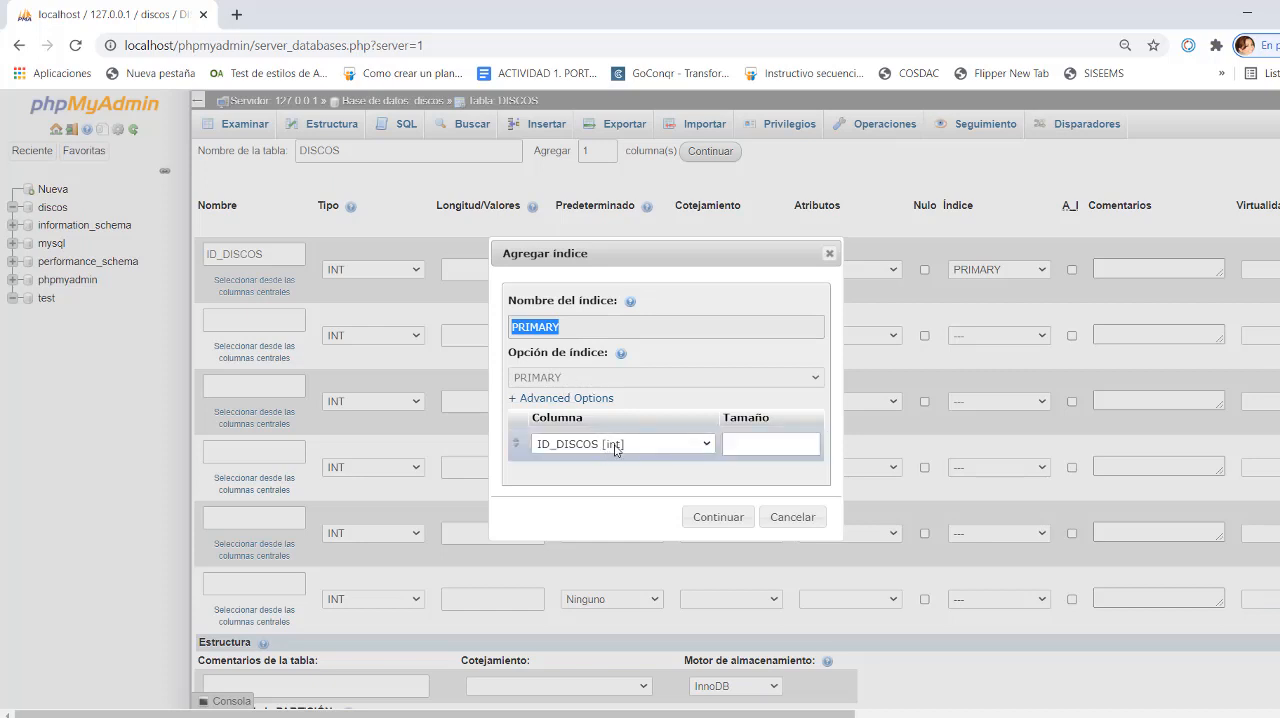
{"action": "left_click", "coordinate": [739, 441]}
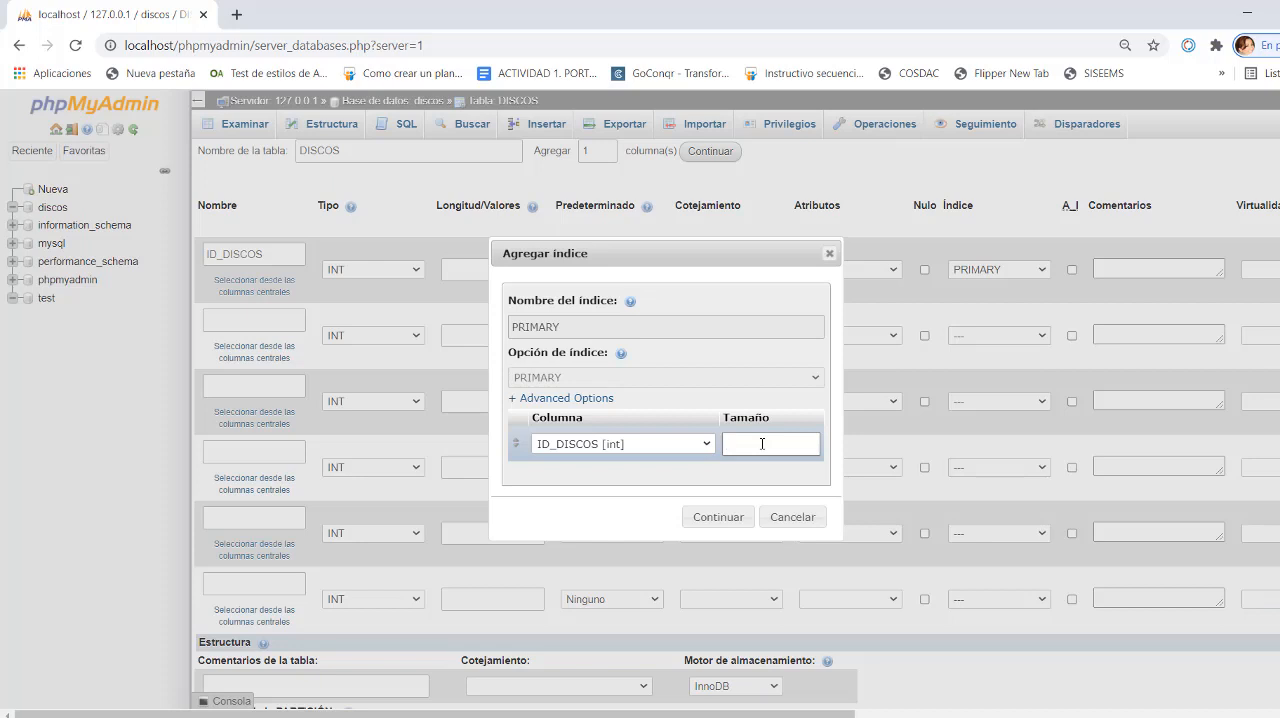
{"action": "type", "text": "20"}
{"action": "left_click", "coordinate": [718, 517]}
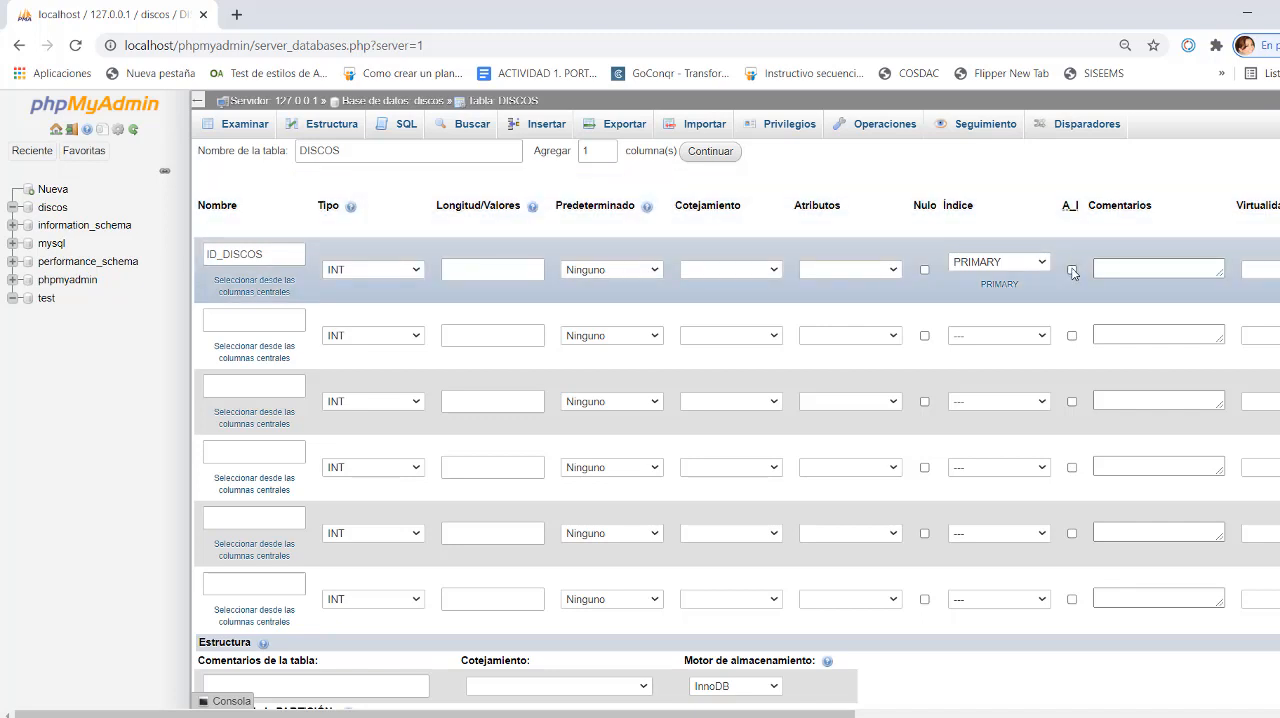
{"action": "left_click", "coordinate": [1071, 270]}
{"action": "left_click", "coordinate": [1072, 270]}
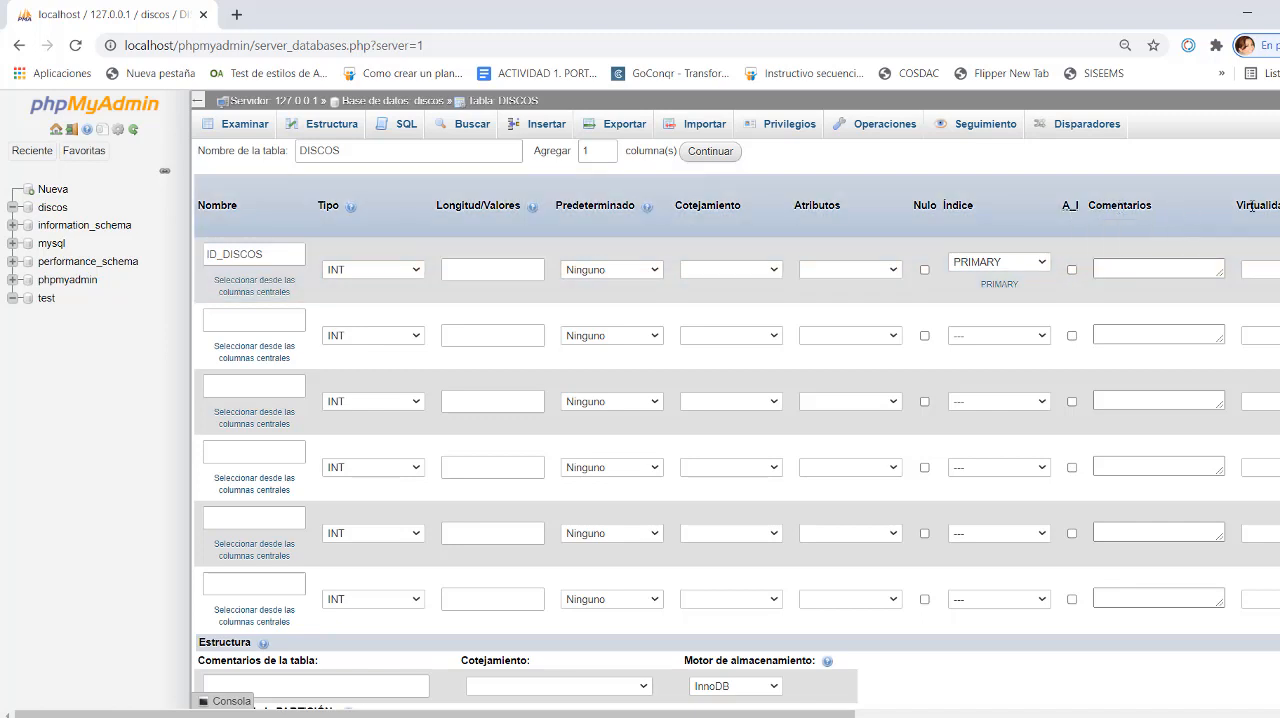
- Define the second column as TITULO with type VARCHAR and length 50
{"action": "left_click", "coordinate": [224, 318]}
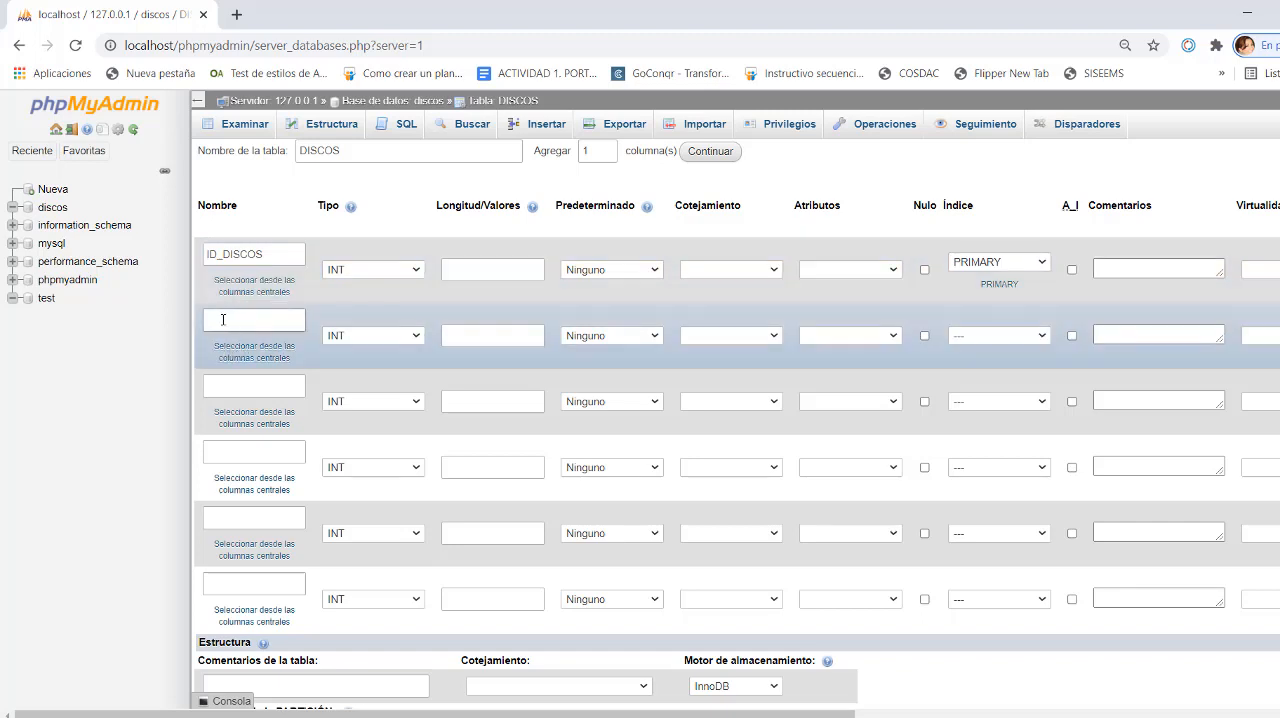
{"action": "left_click", "coordinate": [223, 319]}
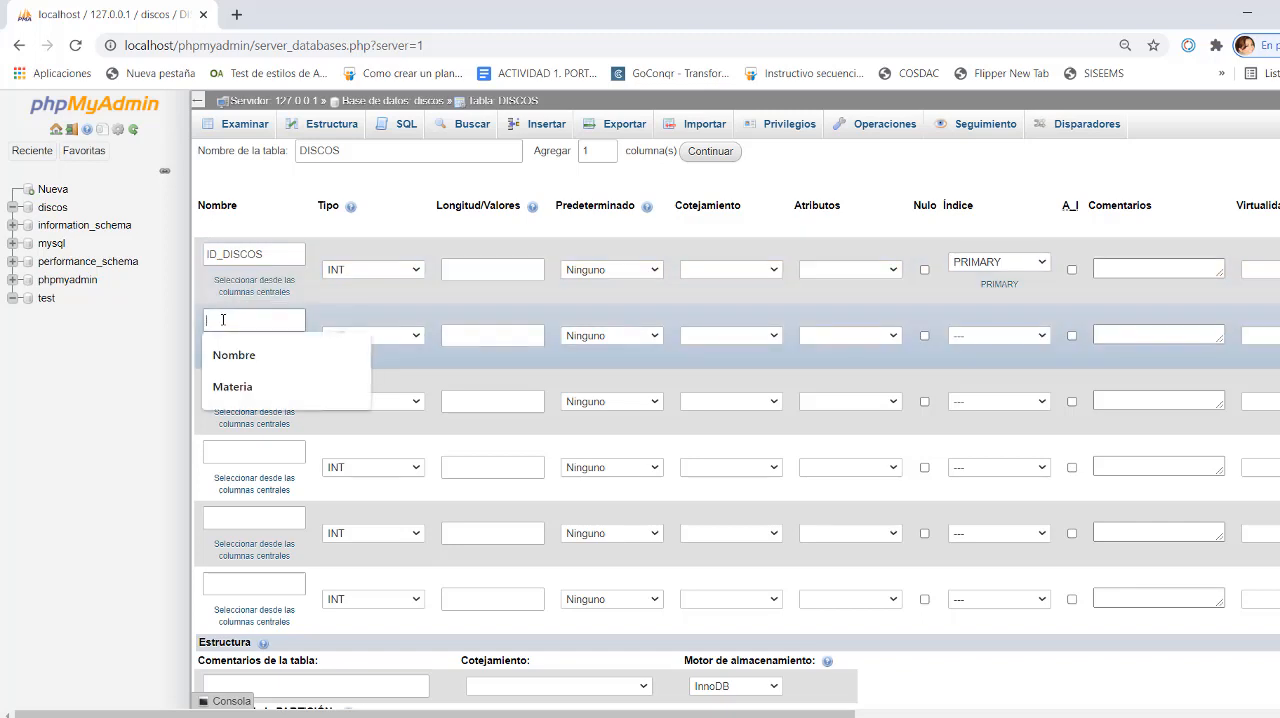
{"action": "type", "text": "T"}
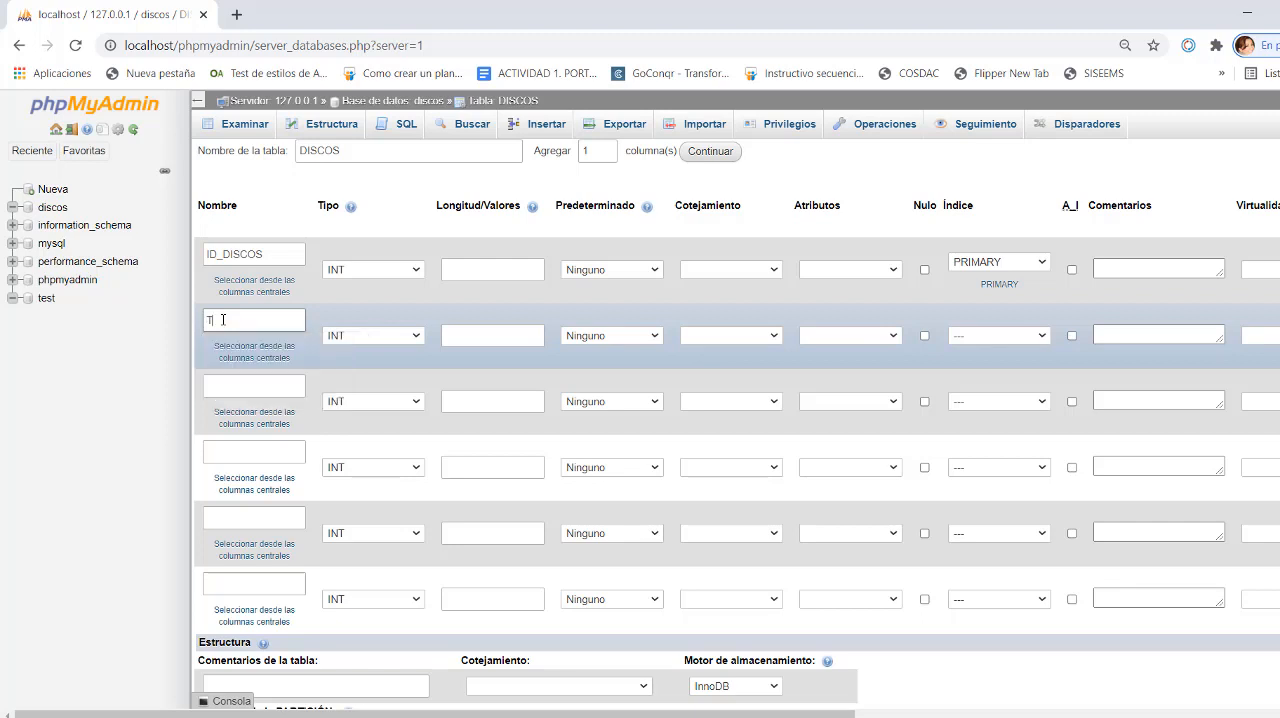
{"action": "type", "text": "ITULO"}
{"action": "left_click", "coordinate": [387, 335]}
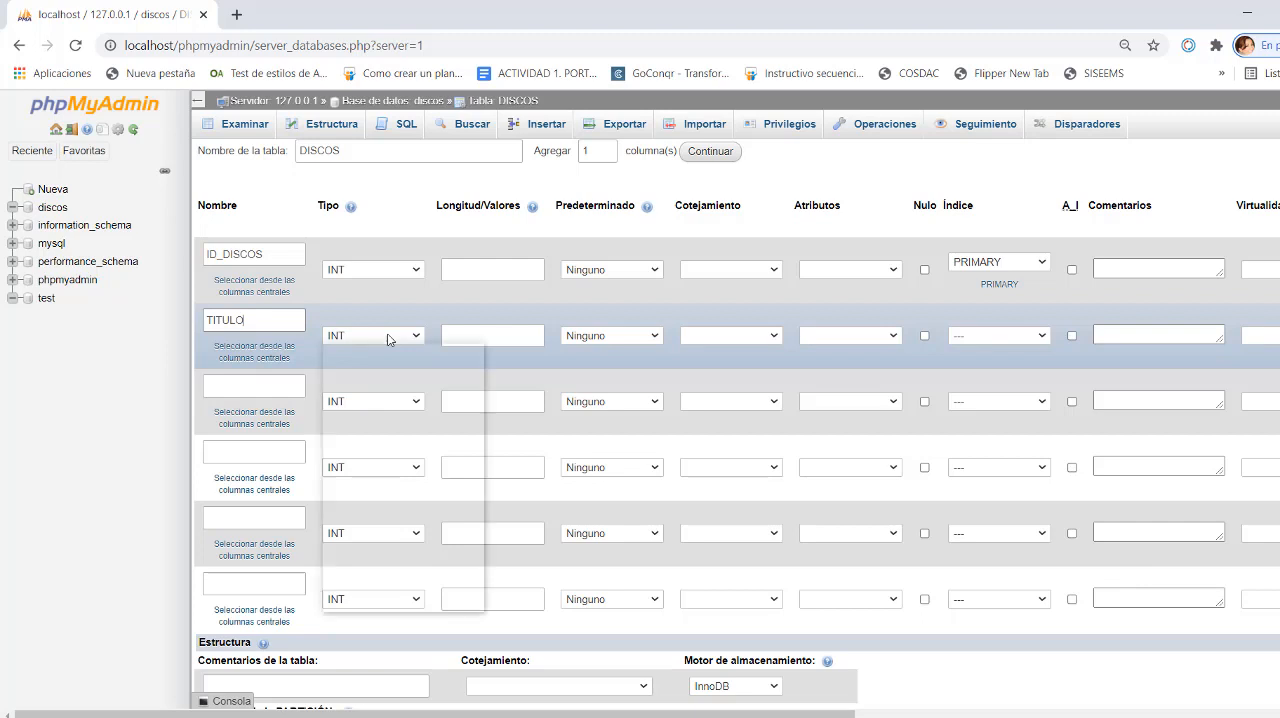
{"action": "left_click", "coordinate": [368, 364]}
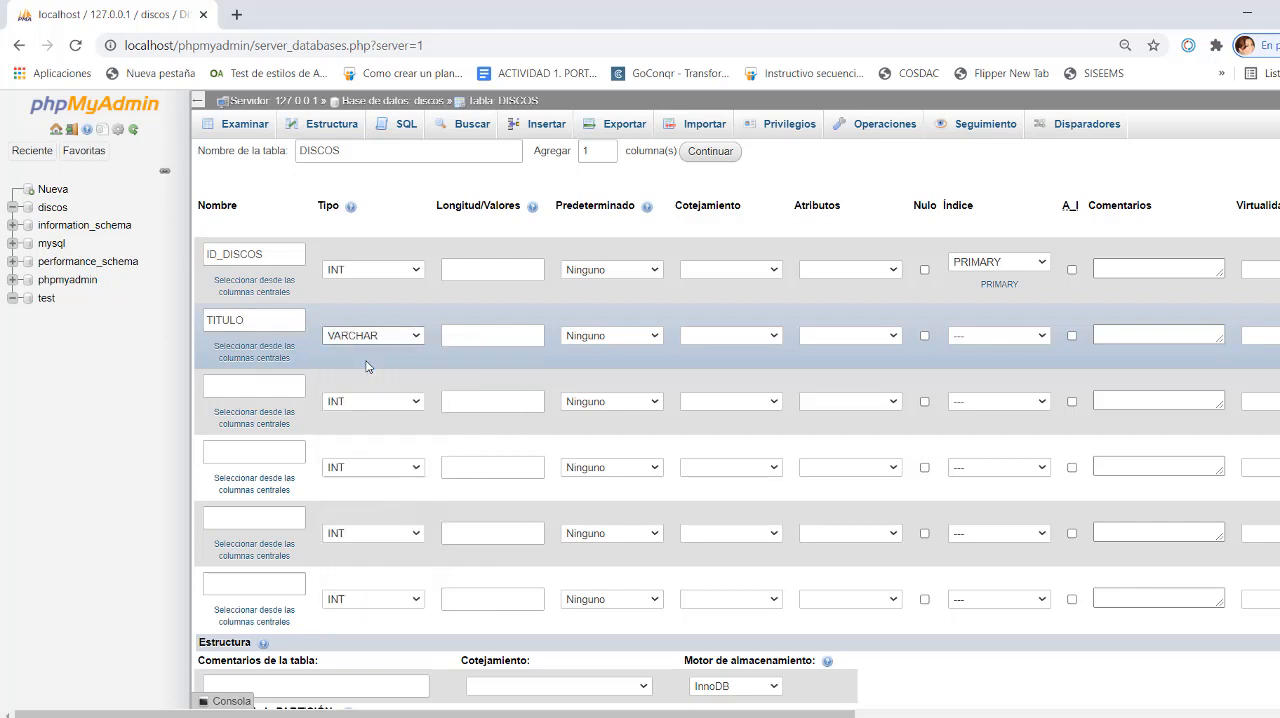
{"action": "left_click", "coordinate": [511, 334]}
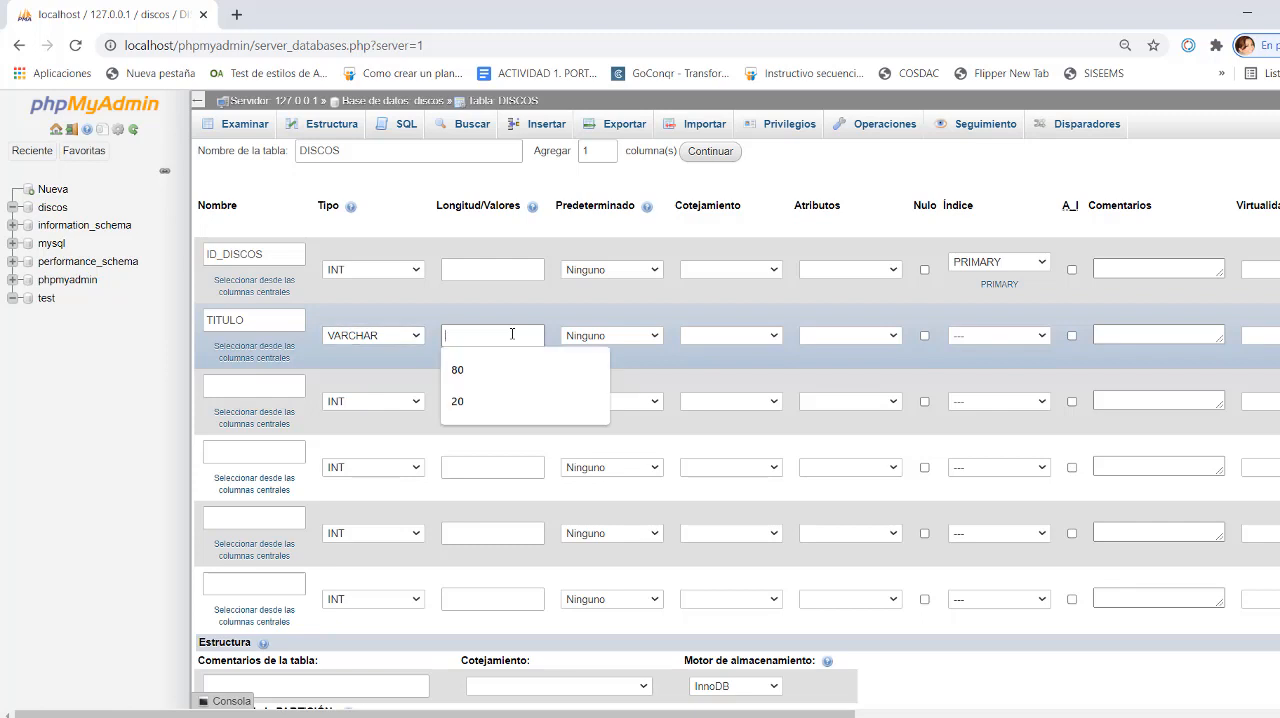
{"action": "type", "text": "50"}
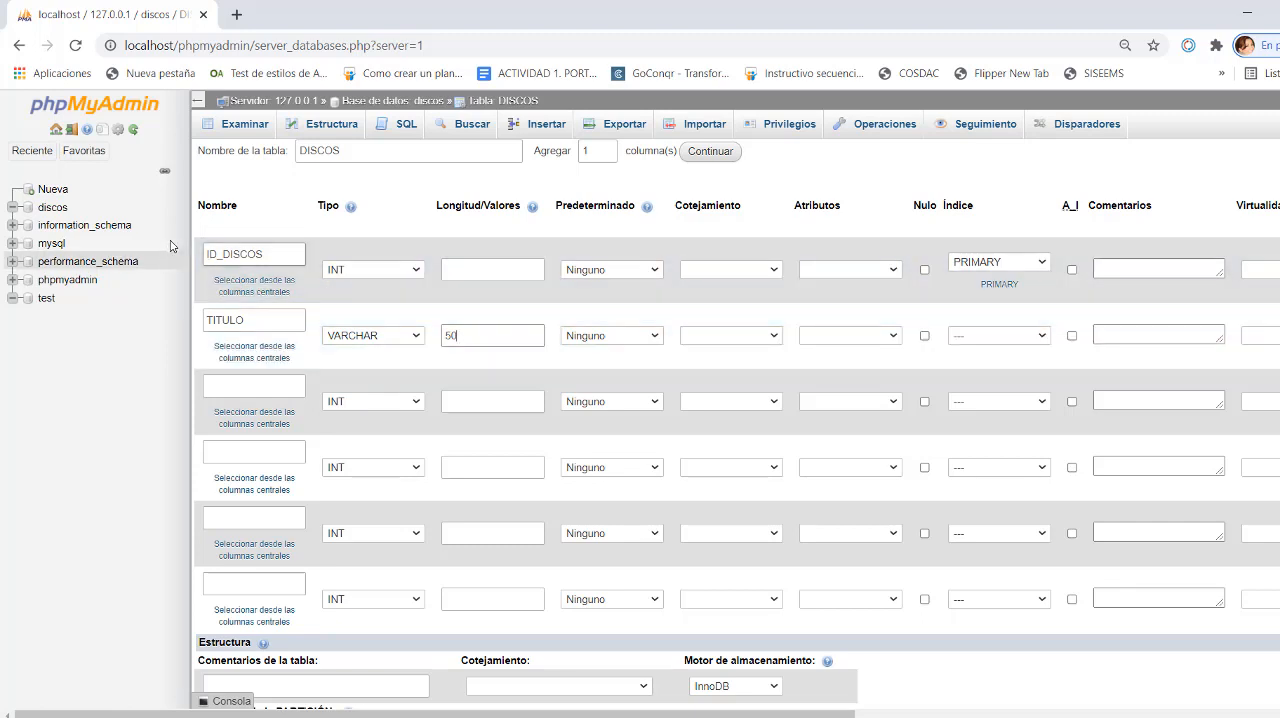
- Define the third column as INTERPRETE with type VARCHAR and length 40
{"action": "left_click", "coordinate": [231, 377]}
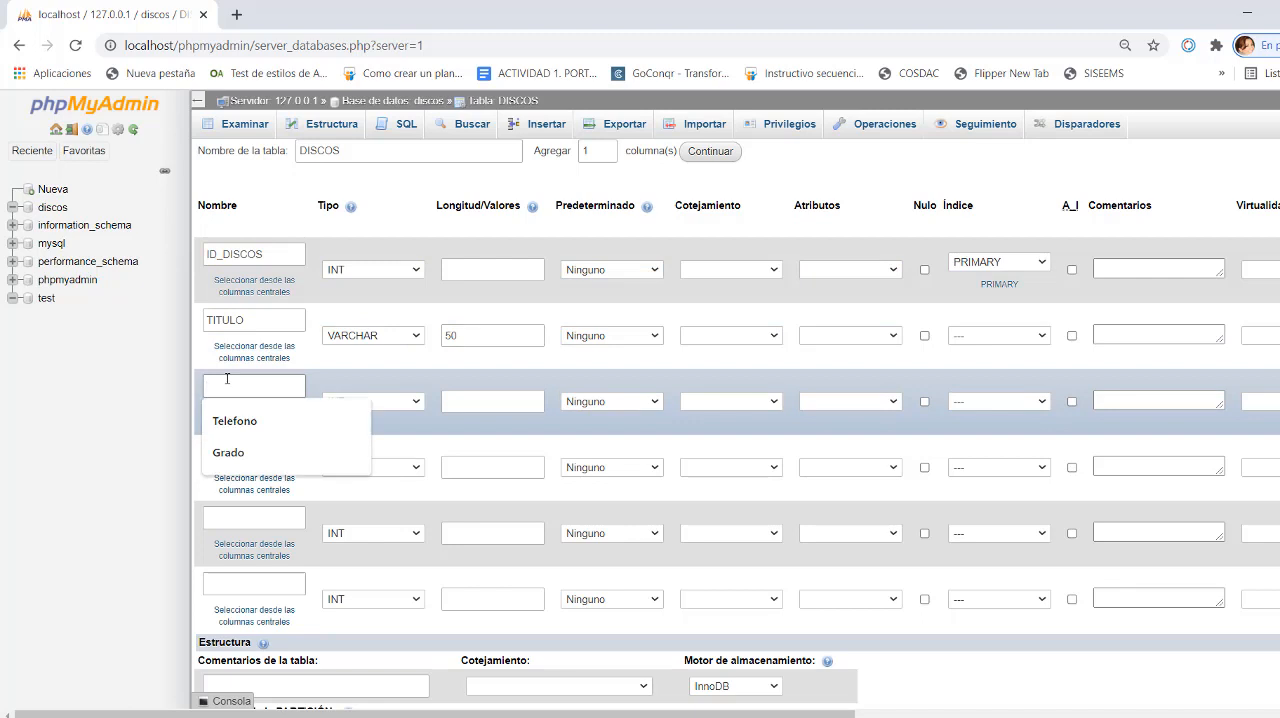
{"action": "type", "text": "INTERPRETE"}
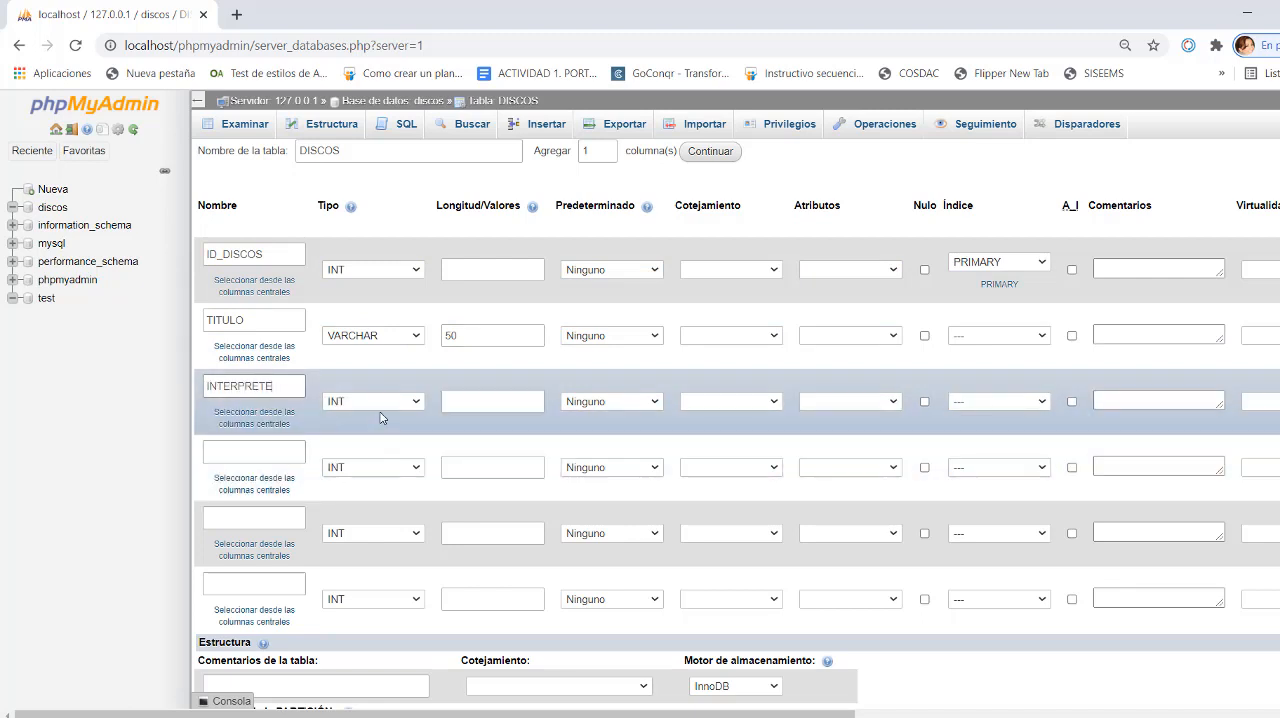
{"action": "left_click", "coordinate": [380, 404]}
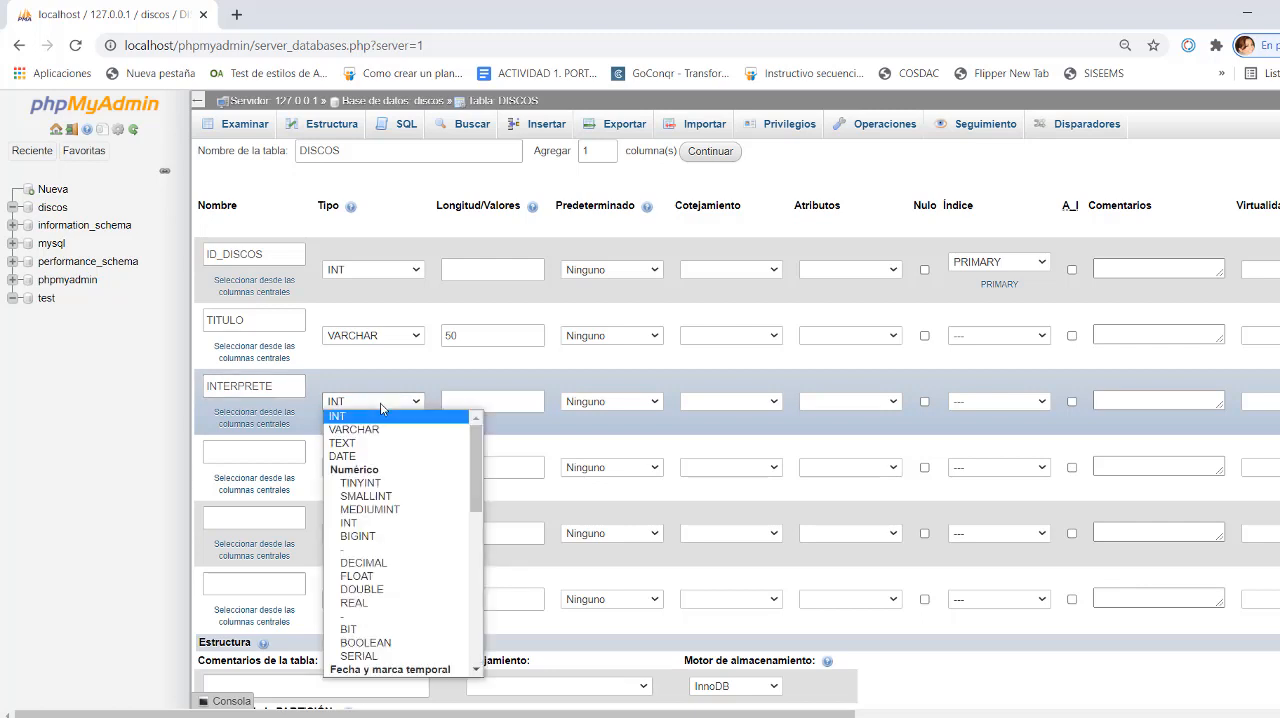
{"action": "left_click", "coordinate": [357, 436]}
{"action": "left_click", "coordinate": [480, 402]}
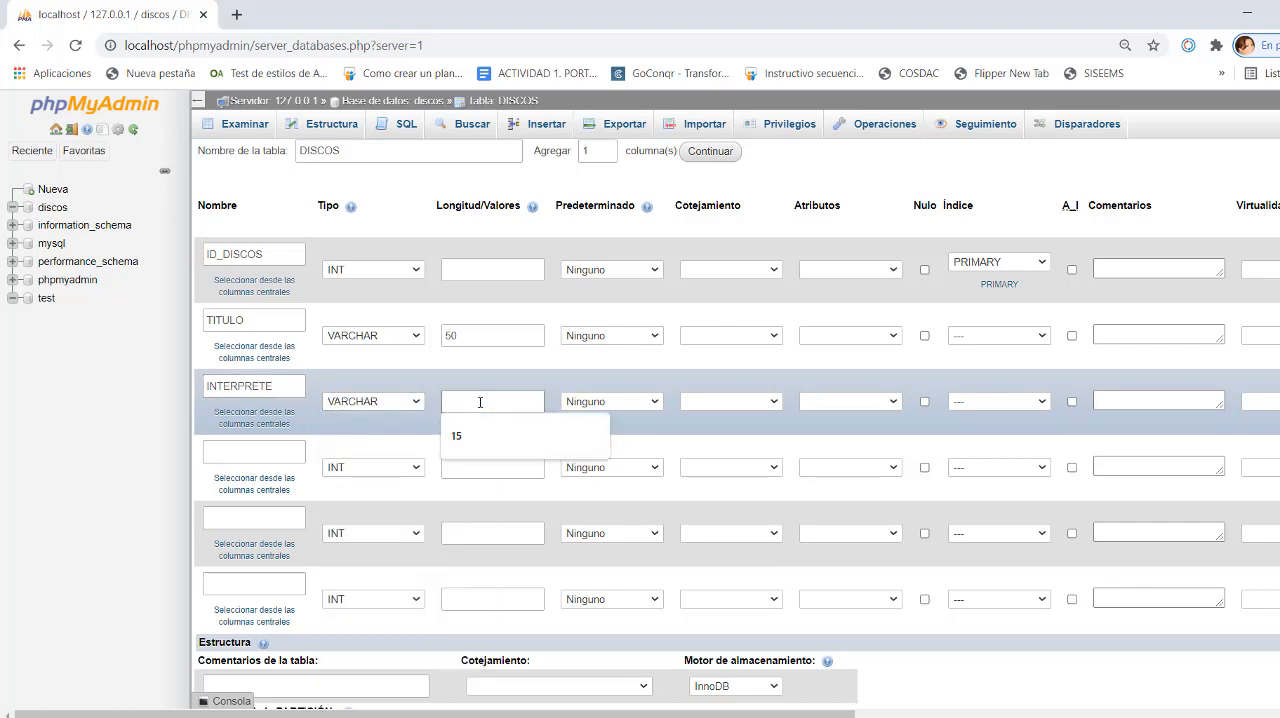
{"action": "type", "text": "40"}
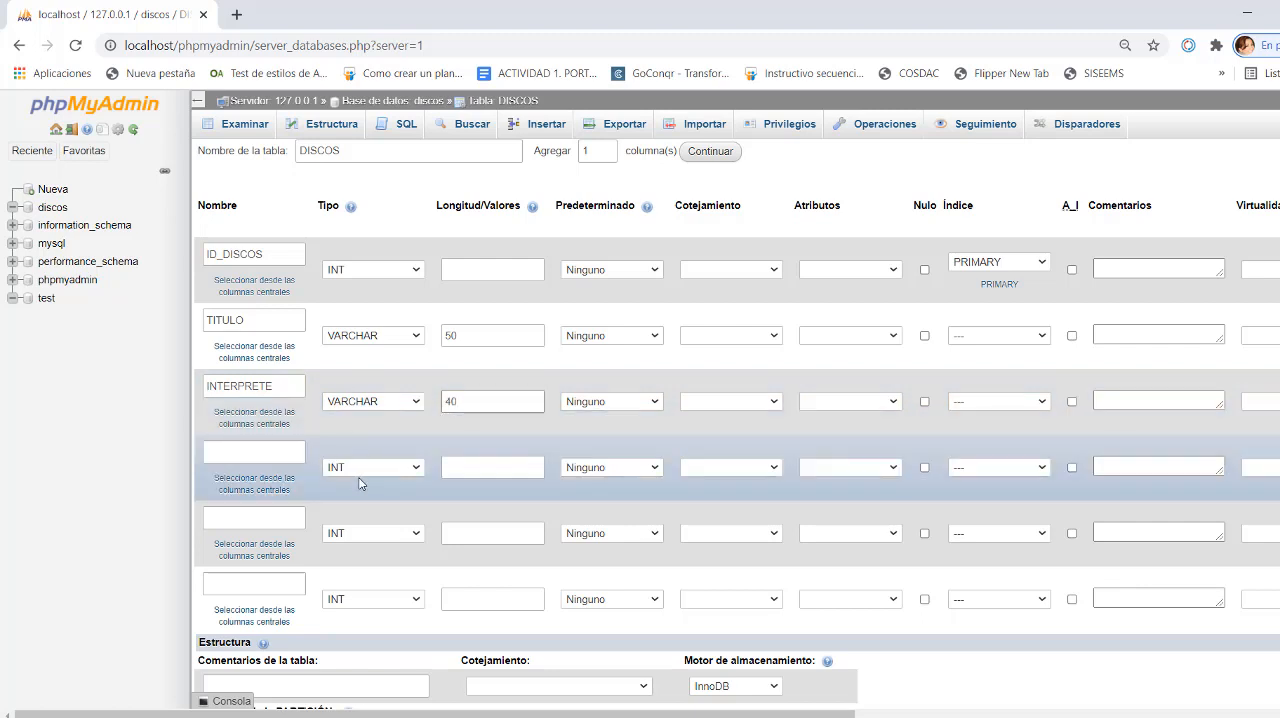
- Name the fourth column AÑO and set its type to YEAR
{"action": "left_click", "coordinate": [276, 451]}
{"action": "left_click", "coordinate": [276, 451]}
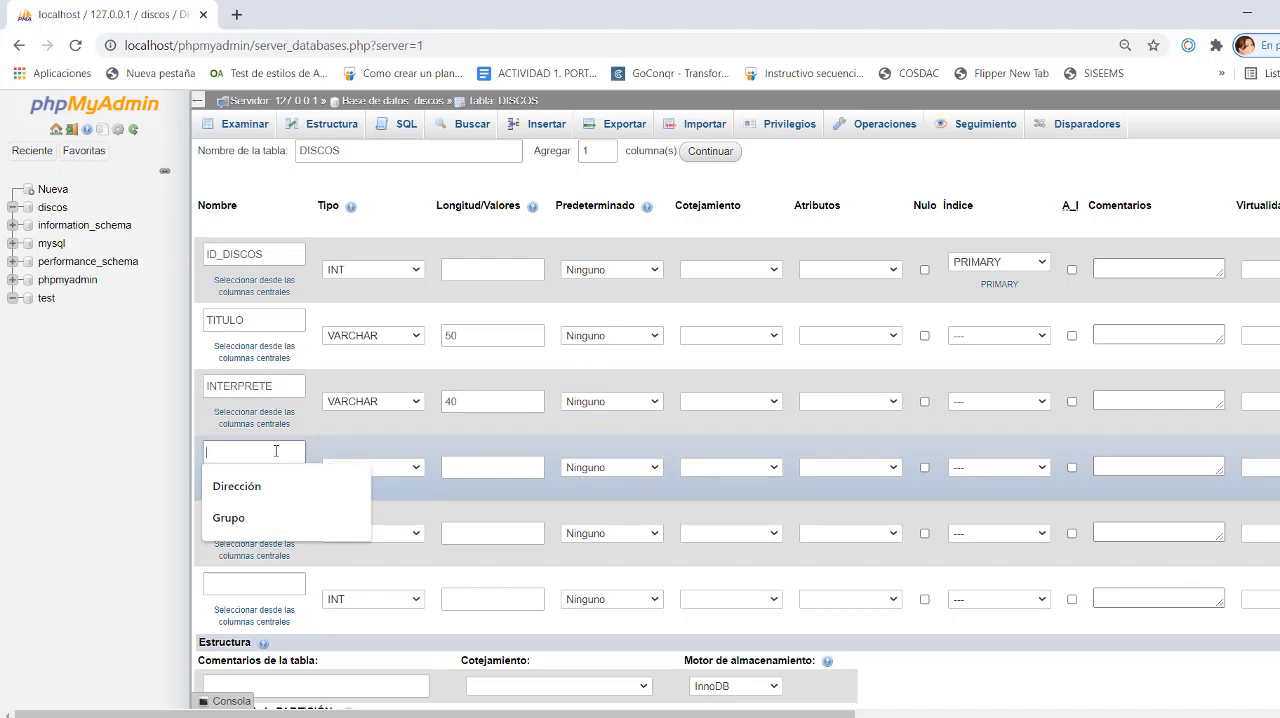
{"action": "type", "text": "AÑO"}
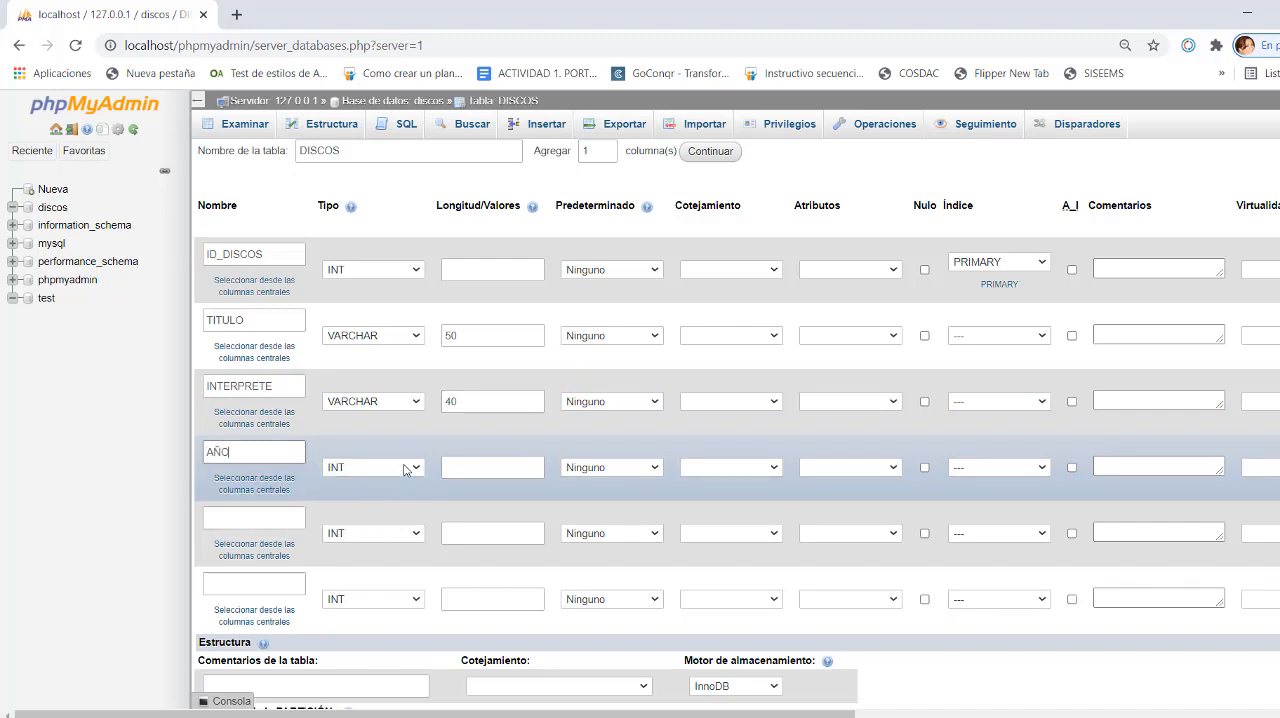
{"action": "left_click", "coordinate": [405, 468]}
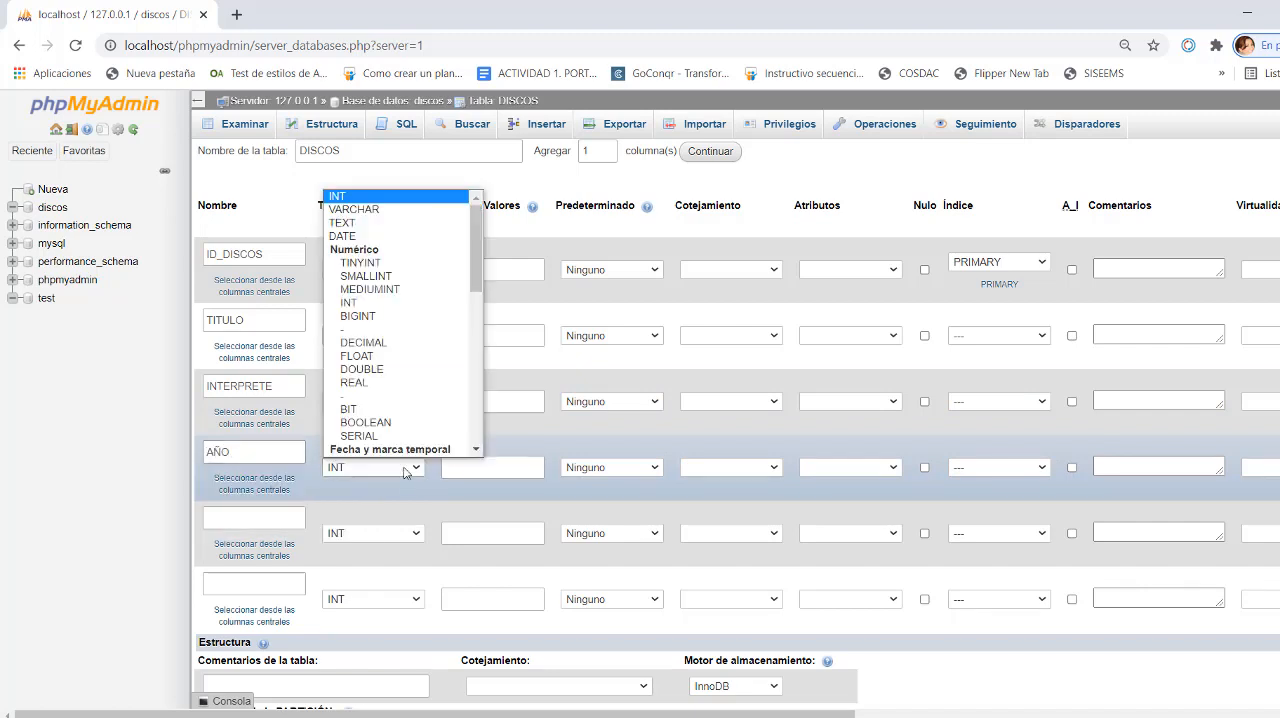
{"action": "left_click", "coordinate": [376, 237]}
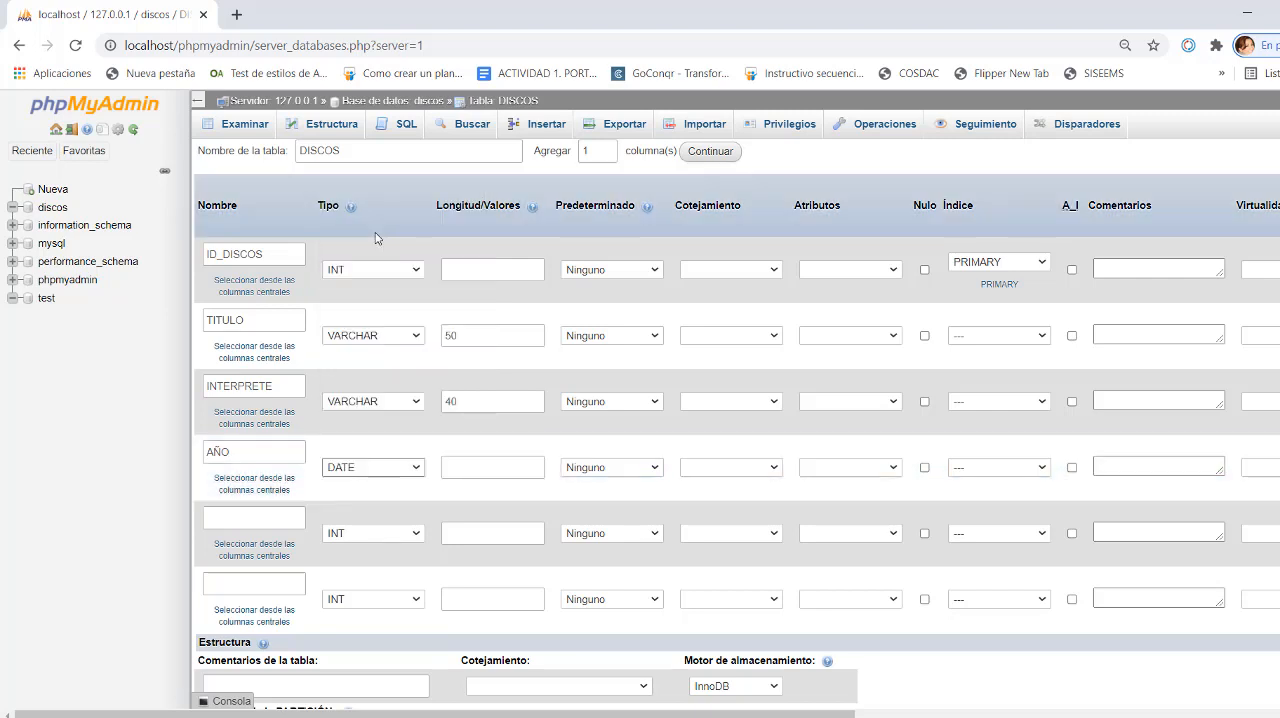
{"action": "left_click", "coordinate": [418, 469]}
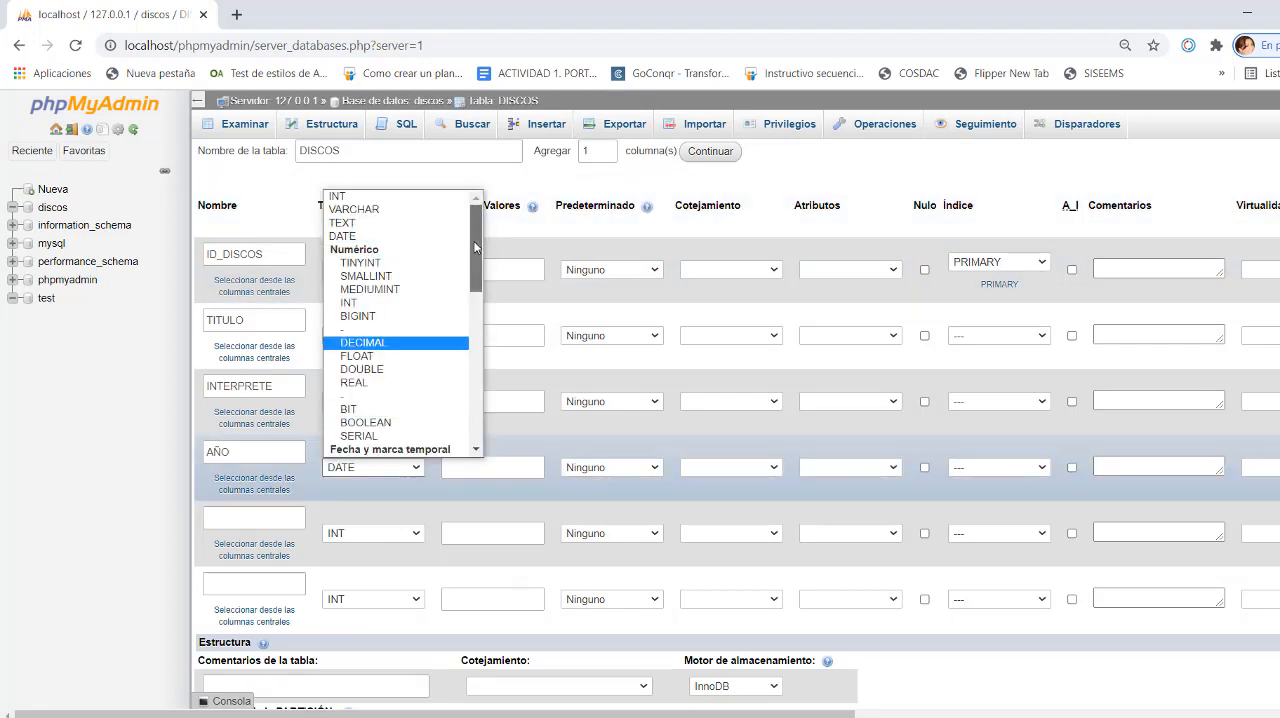
{"action": "left_click_drag", "start_coordinate": [473, 238], "coordinate": [476, 311]}
{"action": "left_click", "coordinate": [362, 324]}
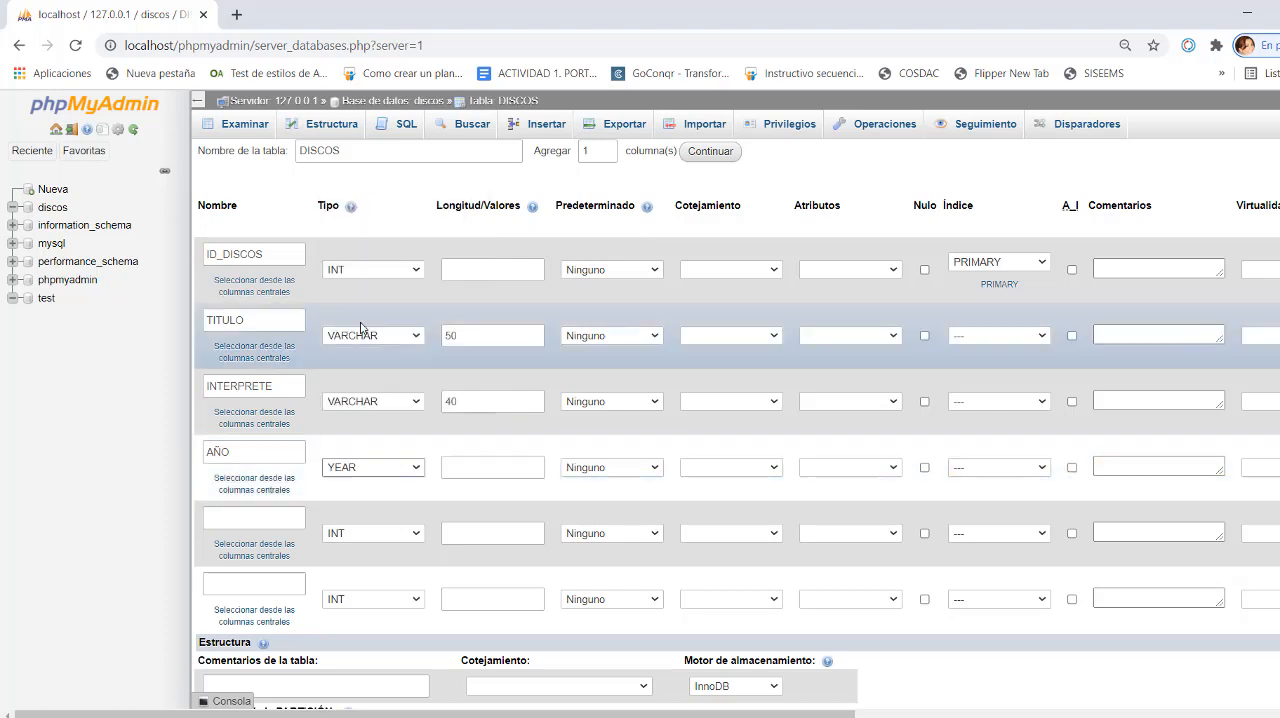
- Name the fifth column ESTILO and set its type to VARCHAR
{"action": "left_click", "coordinate": [242, 510]}
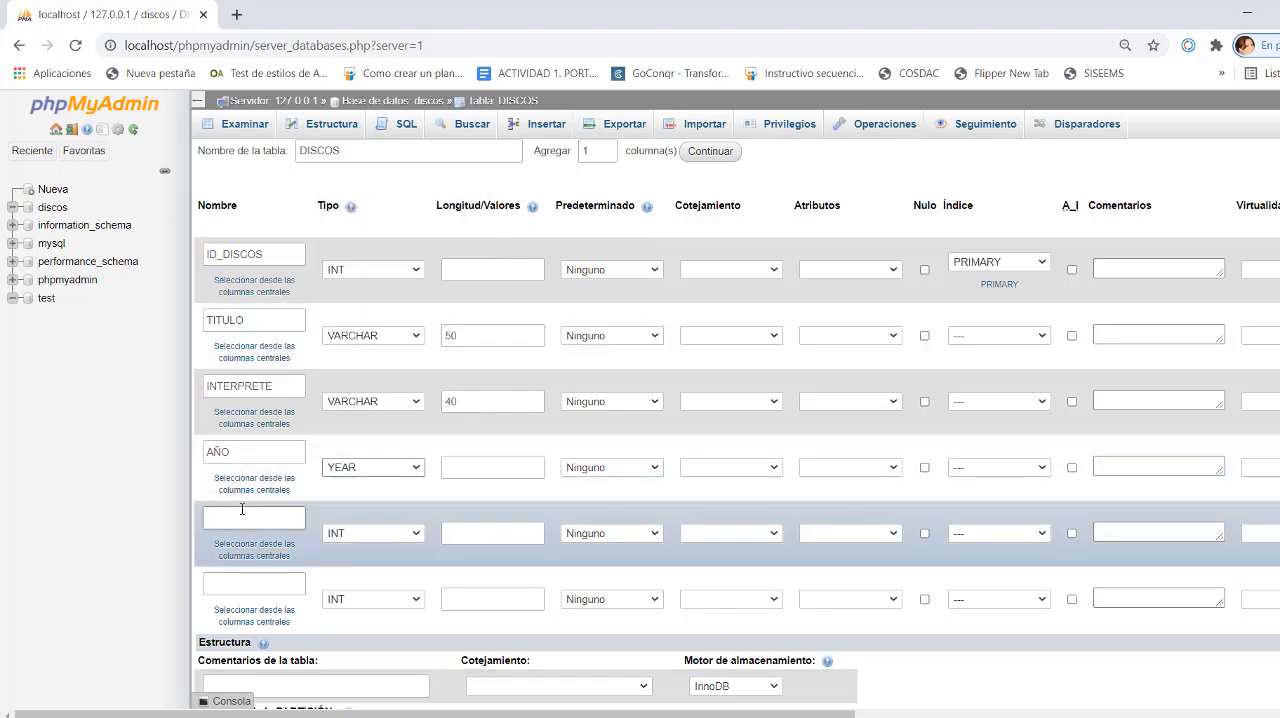
{"action": "left_click", "coordinate": [238, 516]}
{"action": "type", "text": "ESTILO"}
{"action": "left_click", "coordinate": [420, 535]}
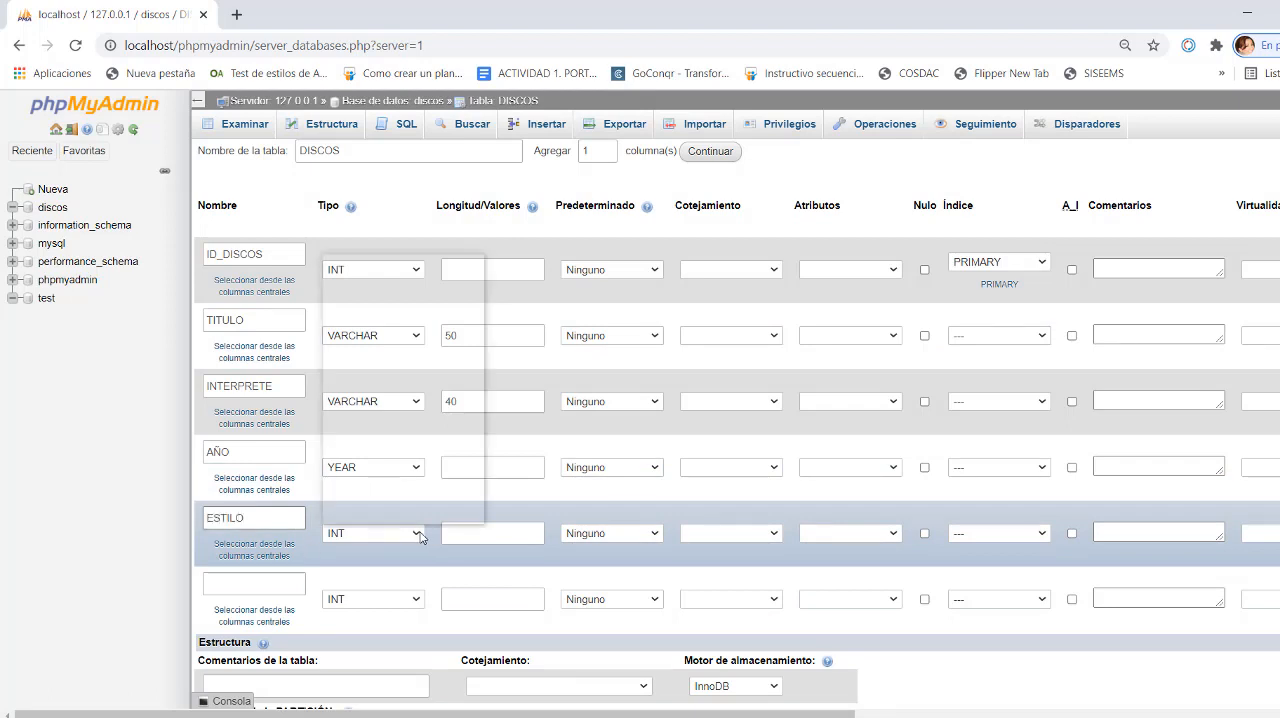
{"action": "left_click", "coordinate": [384, 276]}
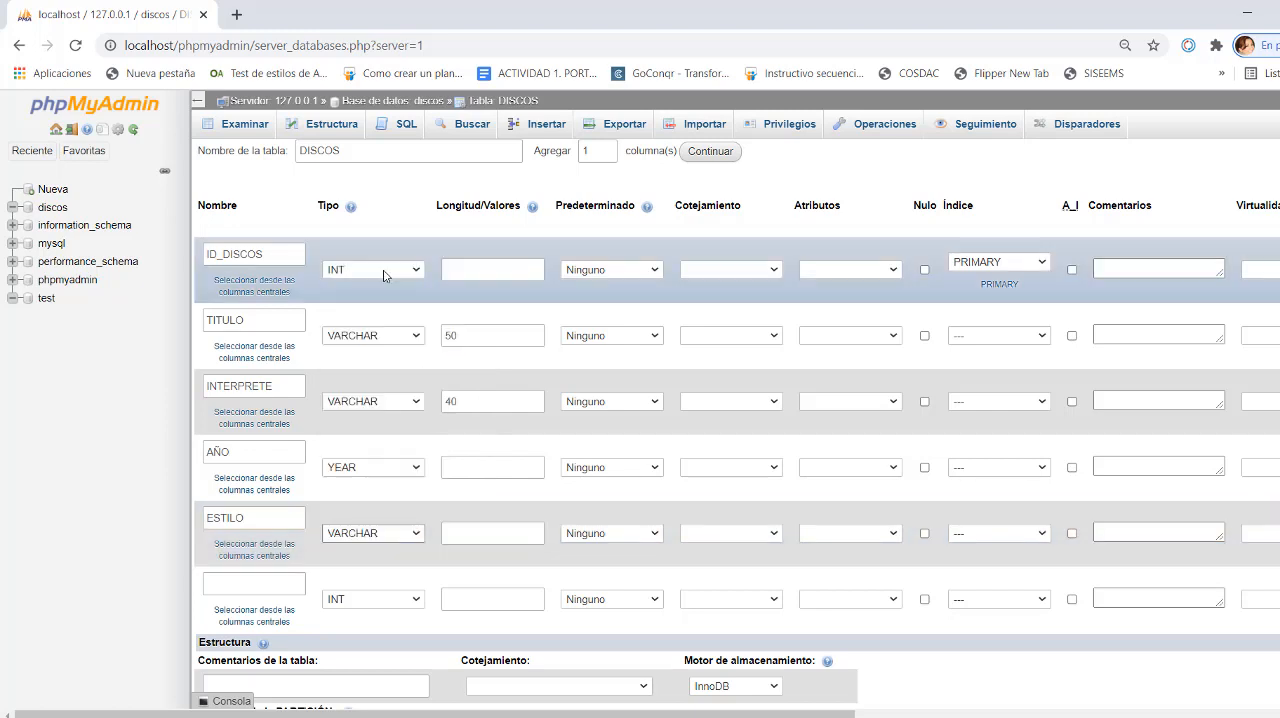
- Define the sixth column as FORMATO with type VARCHAR and length 20
{"action": "left_click", "coordinate": [254, 582]}
{"action": "left_click", "coordinate": [254, 580]}
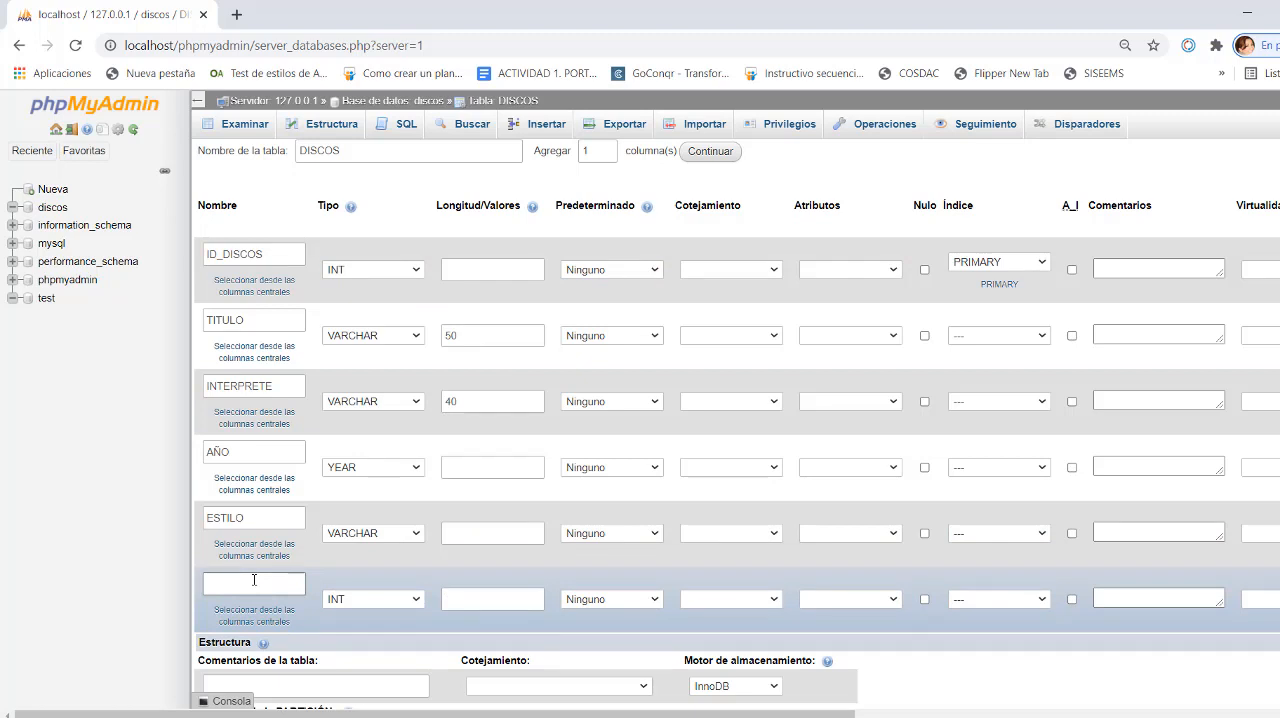
{"action": "type", "text": "FORMATO"}
{"action": "left_click", "coordinate": [476, 602]}
{"action": "left_click", "coordinate": [383, 600]}
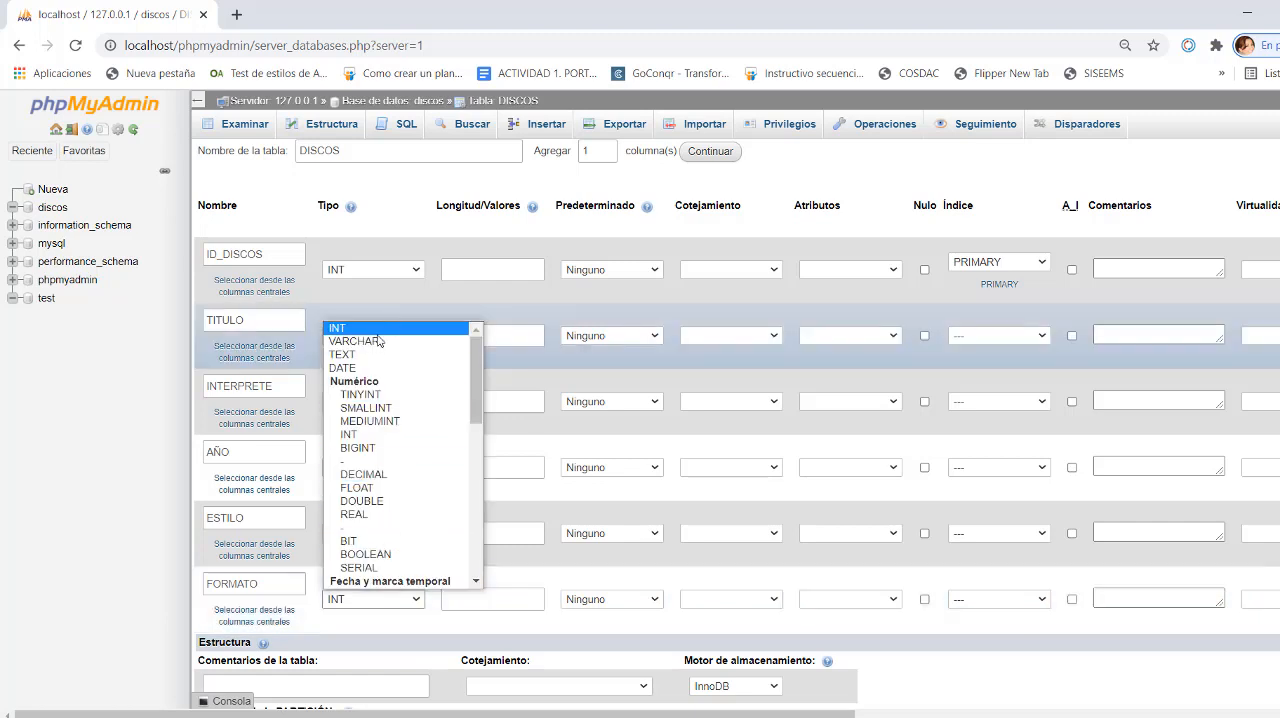
{"action": "left_click", "coordinate": [374, 343]}
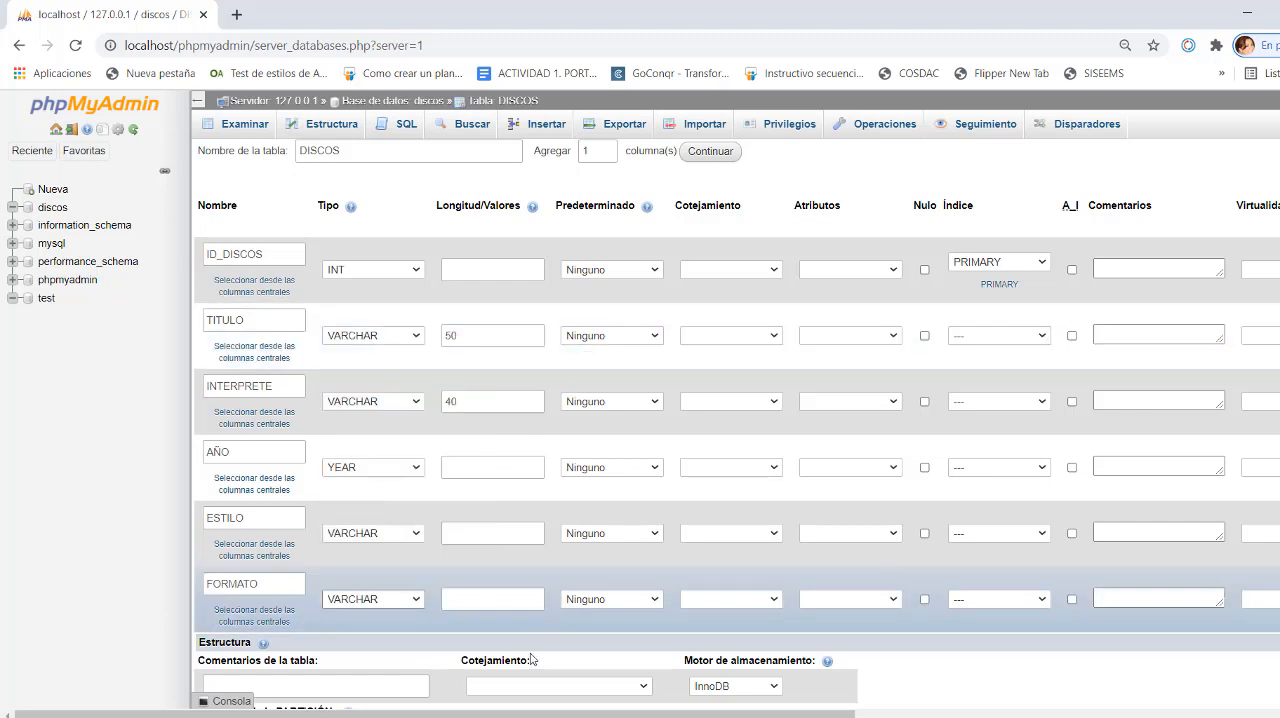
{"action": "left_click", "coordinate": [476, 601]}
{"action": "type", "text": "20"}
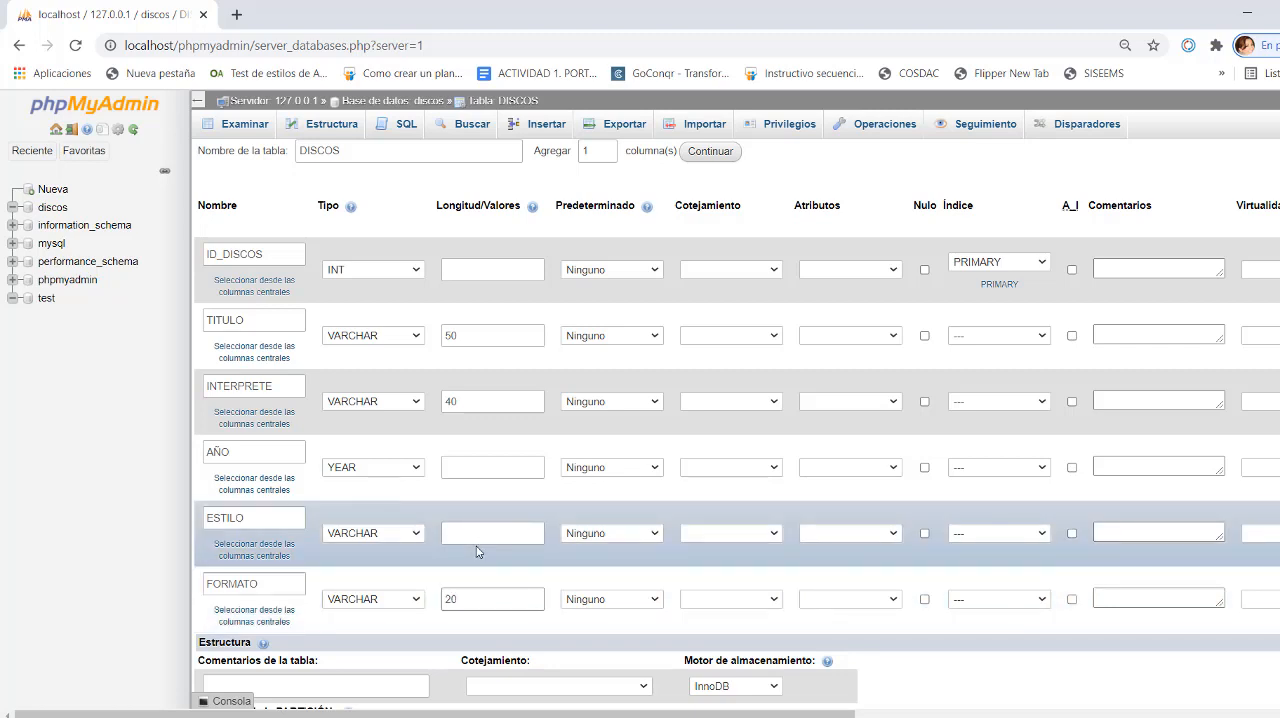
- Set the length of the ESTILO column to 15
{"action": "left_click", "coordinate": [472, 533]}
{"action": "type", "text": "154"}
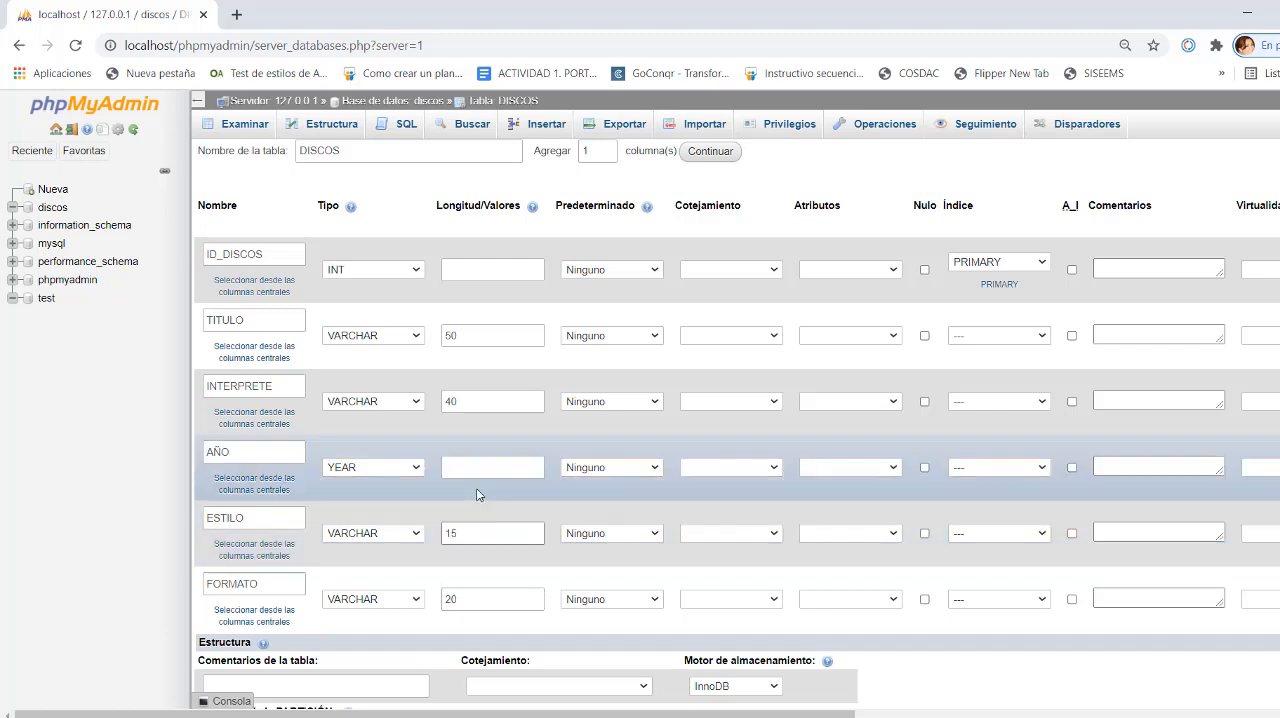
{"action": "left_click", "coordinate": [466, 476]}
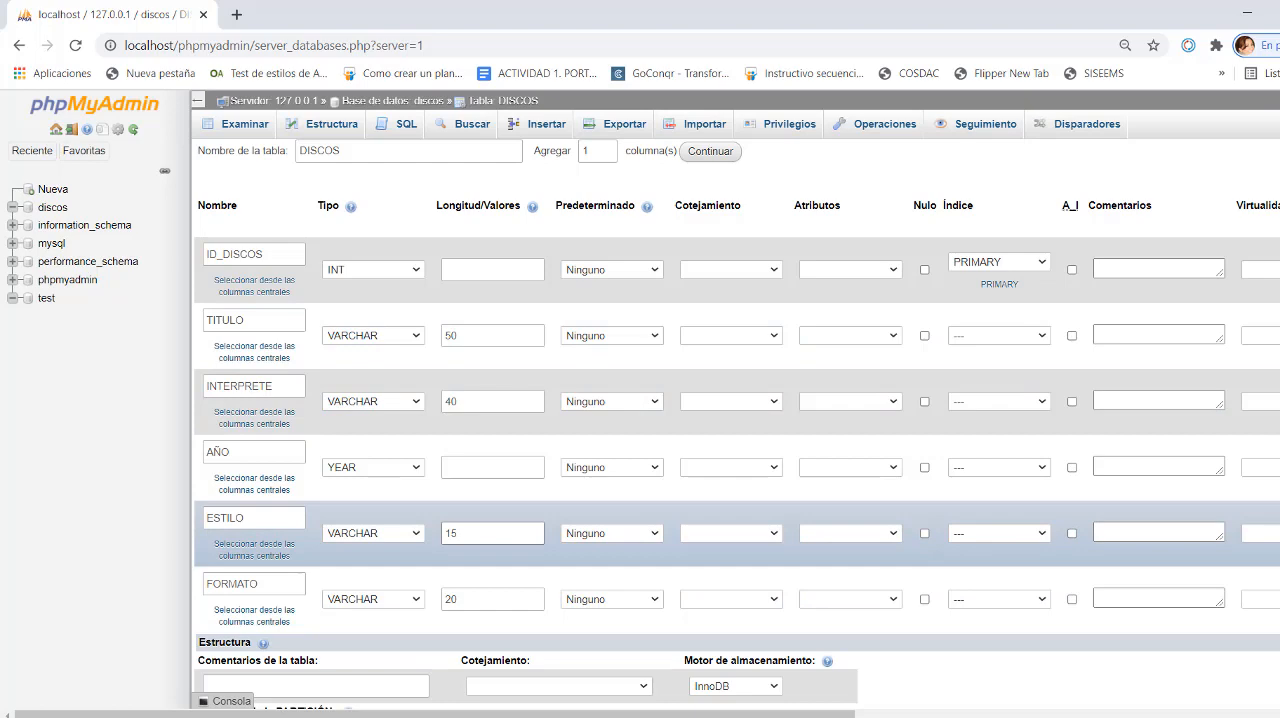
- Try to save the DISCOS table definition and dismiss the notification
{"action": "scroll", "coordinate": [737, 447], "scroll_direction": "down", "scroll_amount": 3}
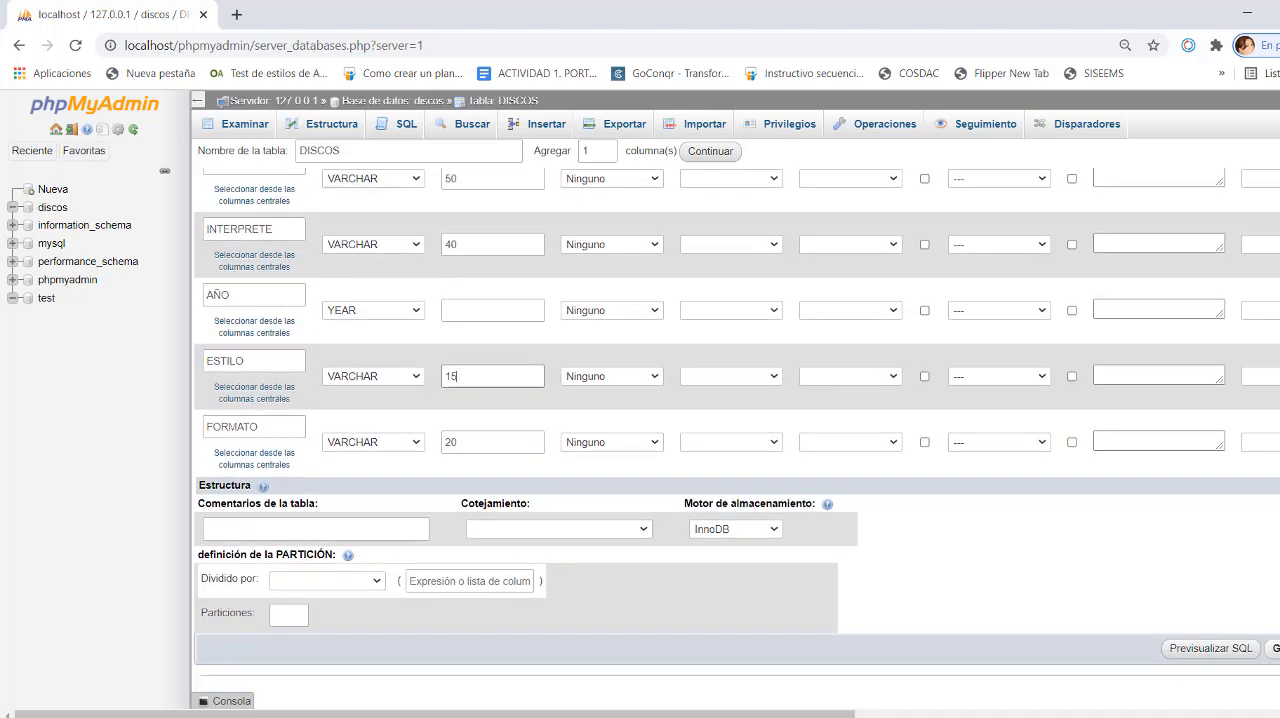
{"action": "left_click", "coordinate": [1274, 648]}
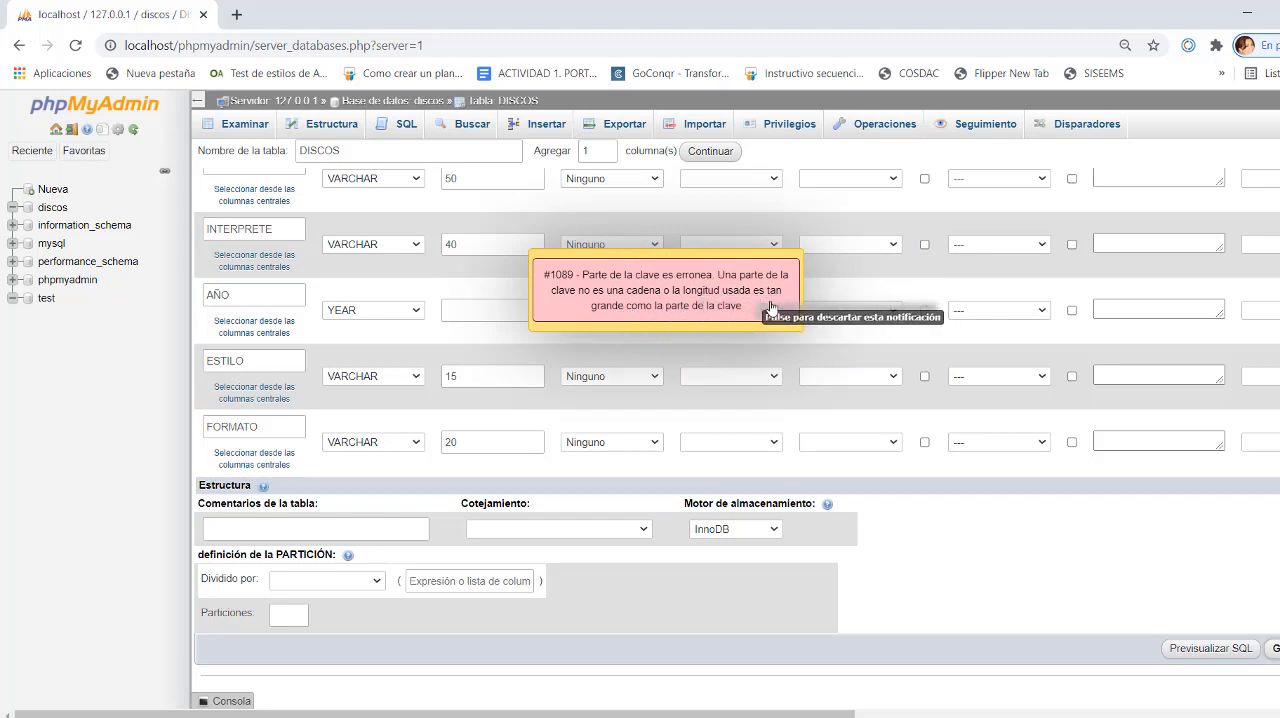
{"action": "left_click", "coordinate": [692, 301]}
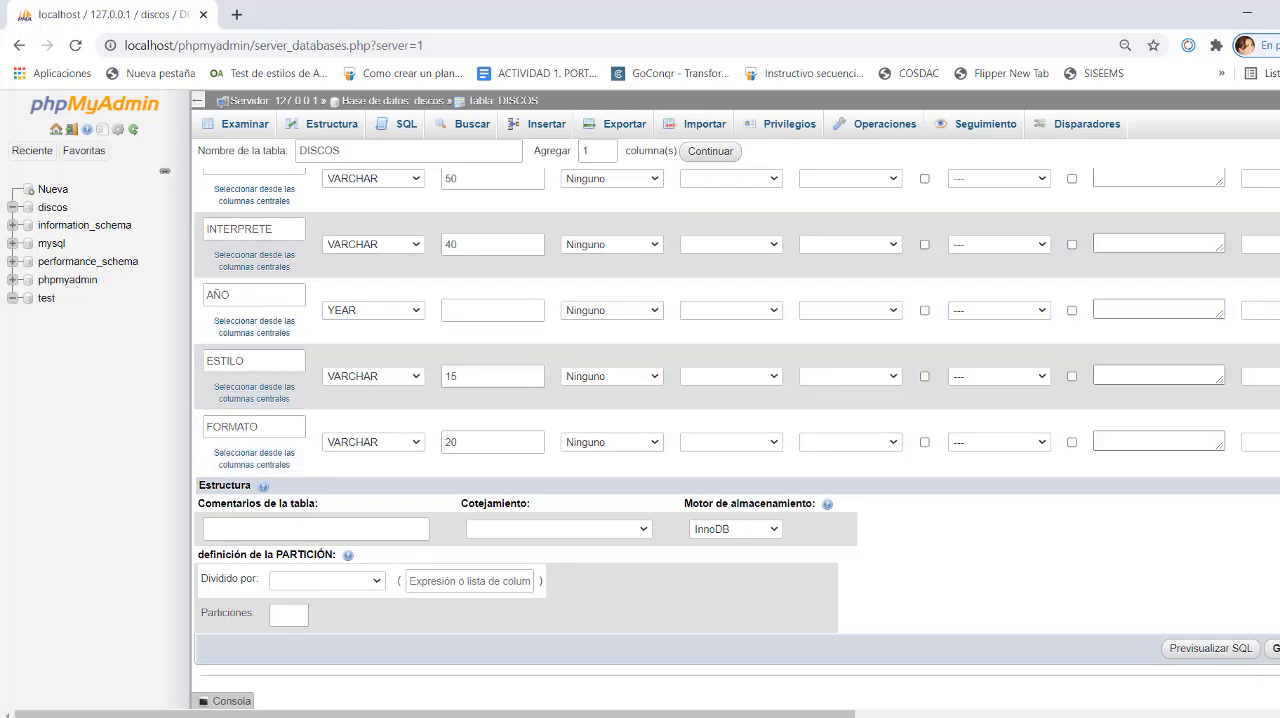
- Change the type of the AÑO column to DATE
{"action": "scroll", "coordinate": [737, 400], "scroll_direction": "up", "scroll_amount": 3}
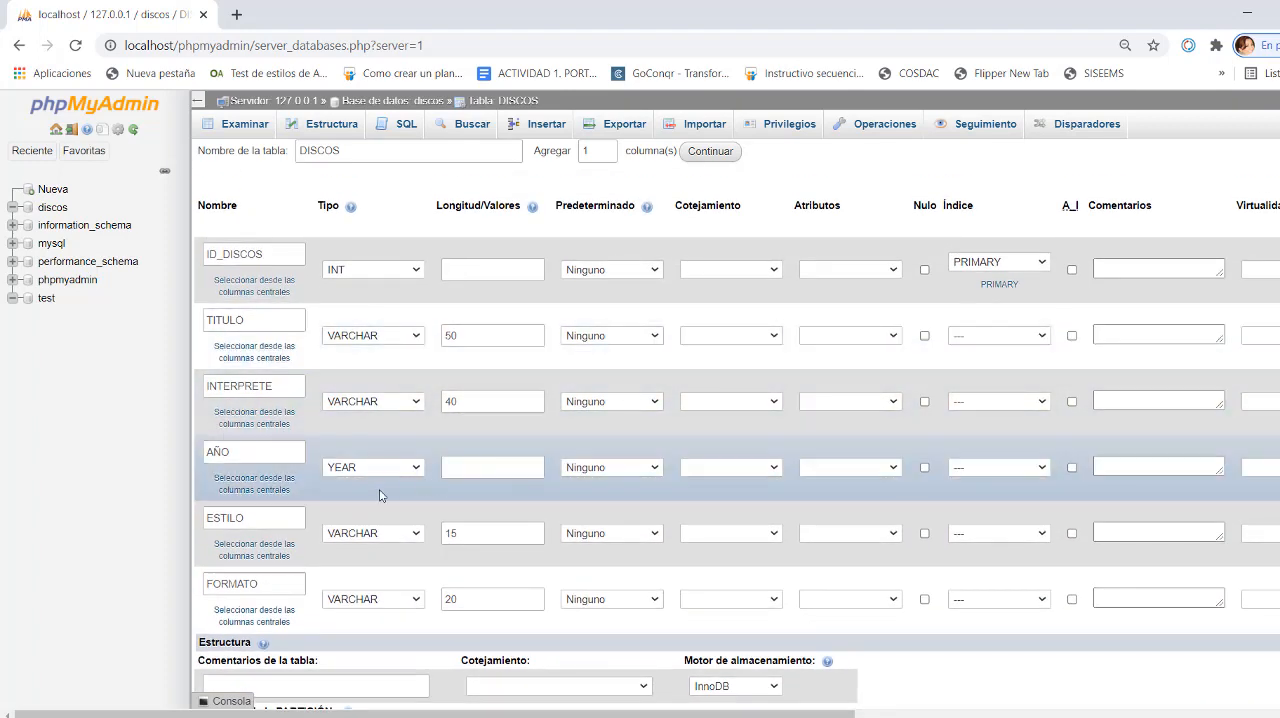
{"action": "left_click", "coordinate": [348, 472]}
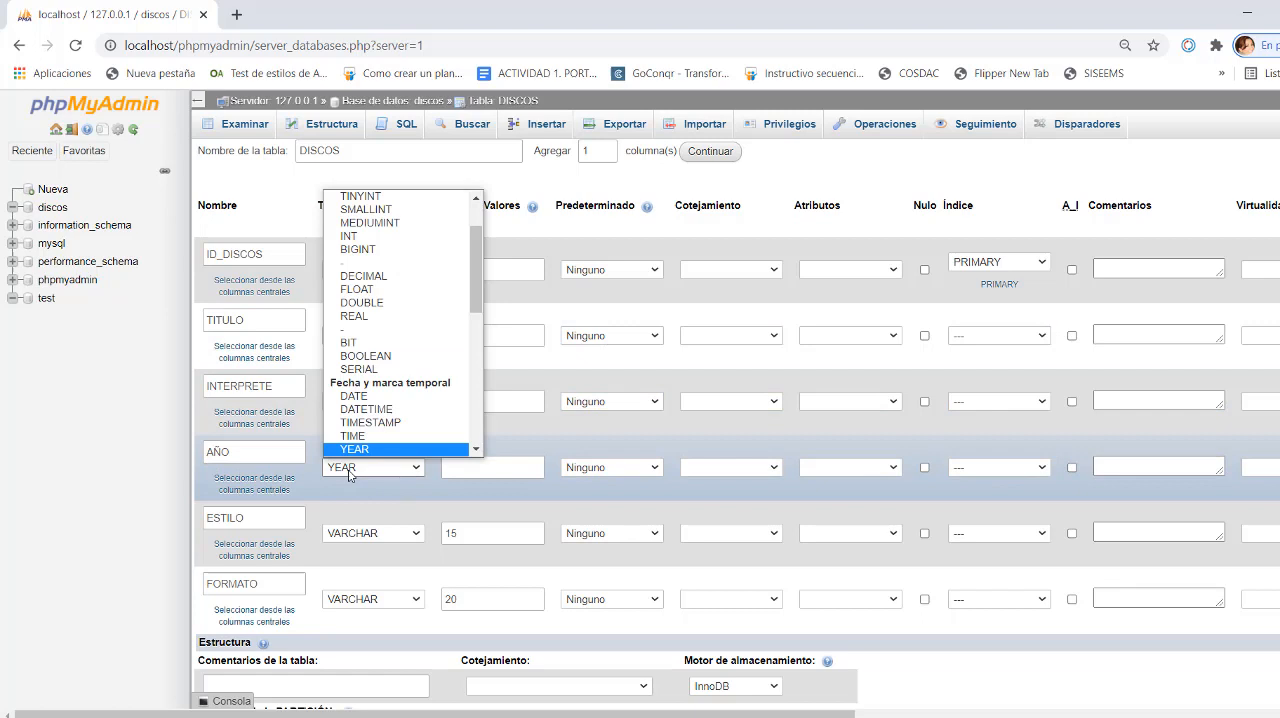
{"action": "left_click", "coordinate": [352, 398]}
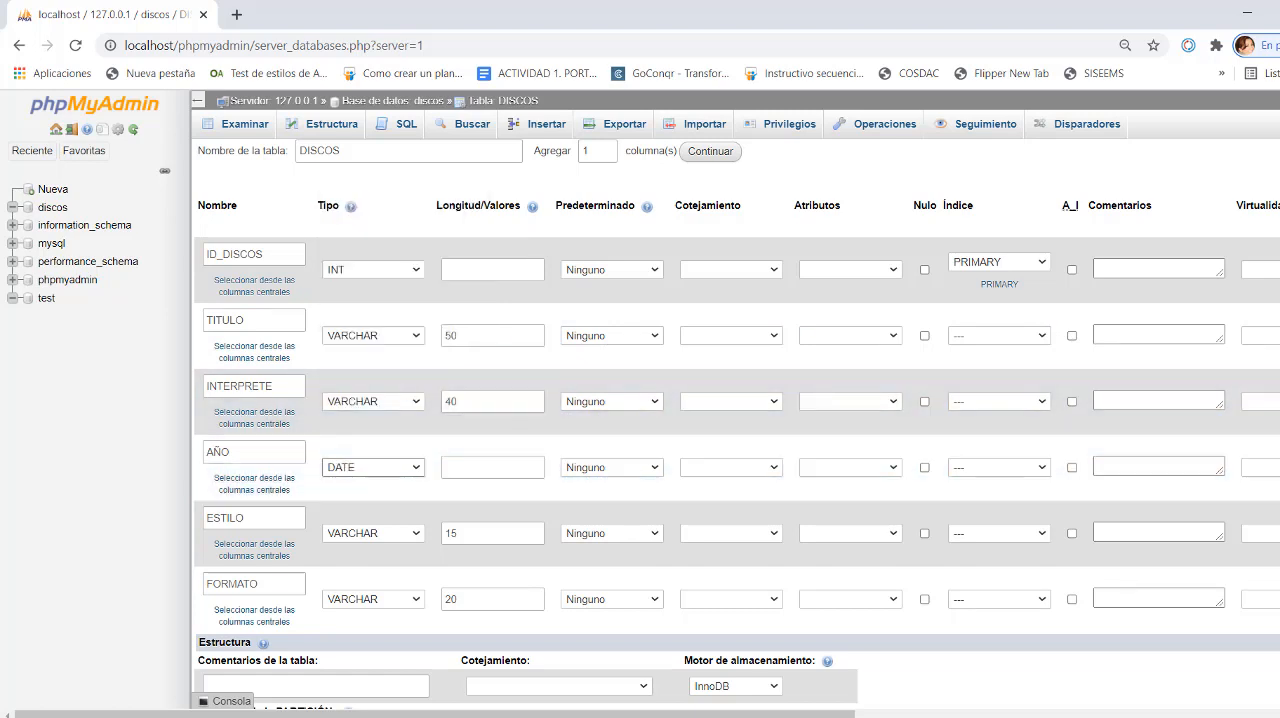
- Try twice more to save the DISCOS table with the revised AÑO column, dismissing the notification each time
{"action": "scroll", "coordinate": [737, 439], "scroll_direction": "down", "scroll_amount": 3}
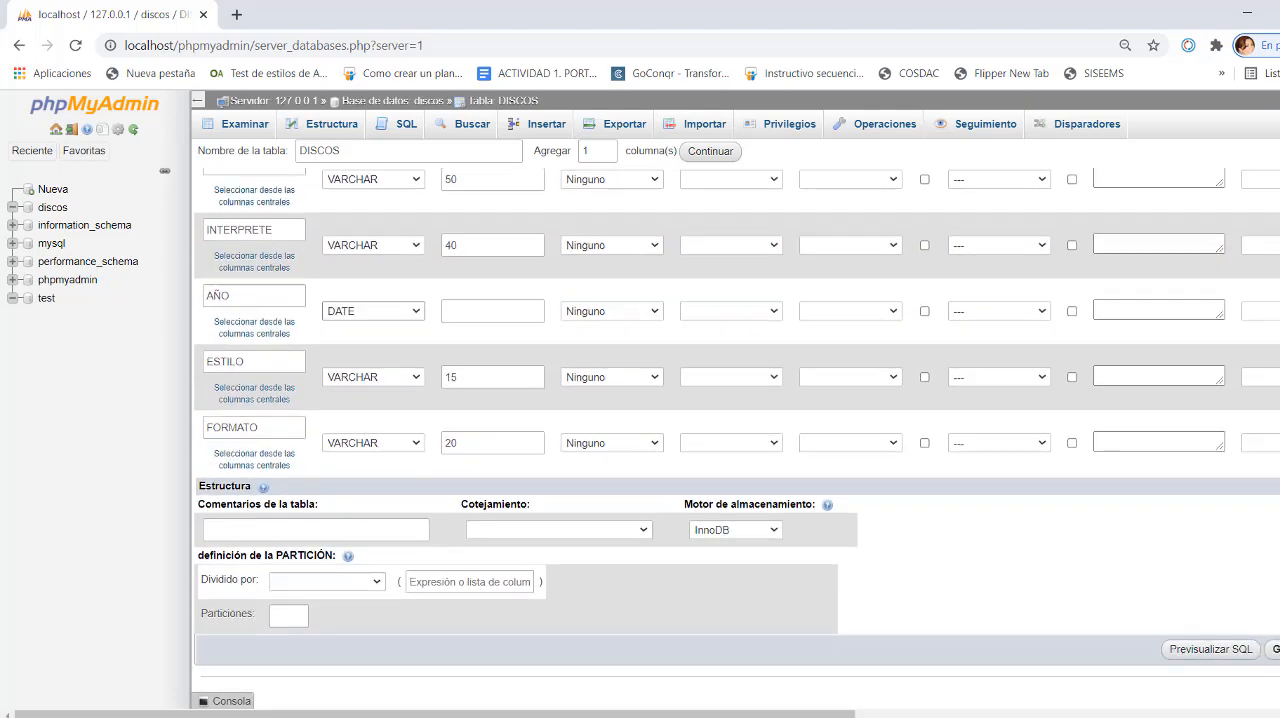
{"action": "left_click", "coordinate": [1275, 662]}
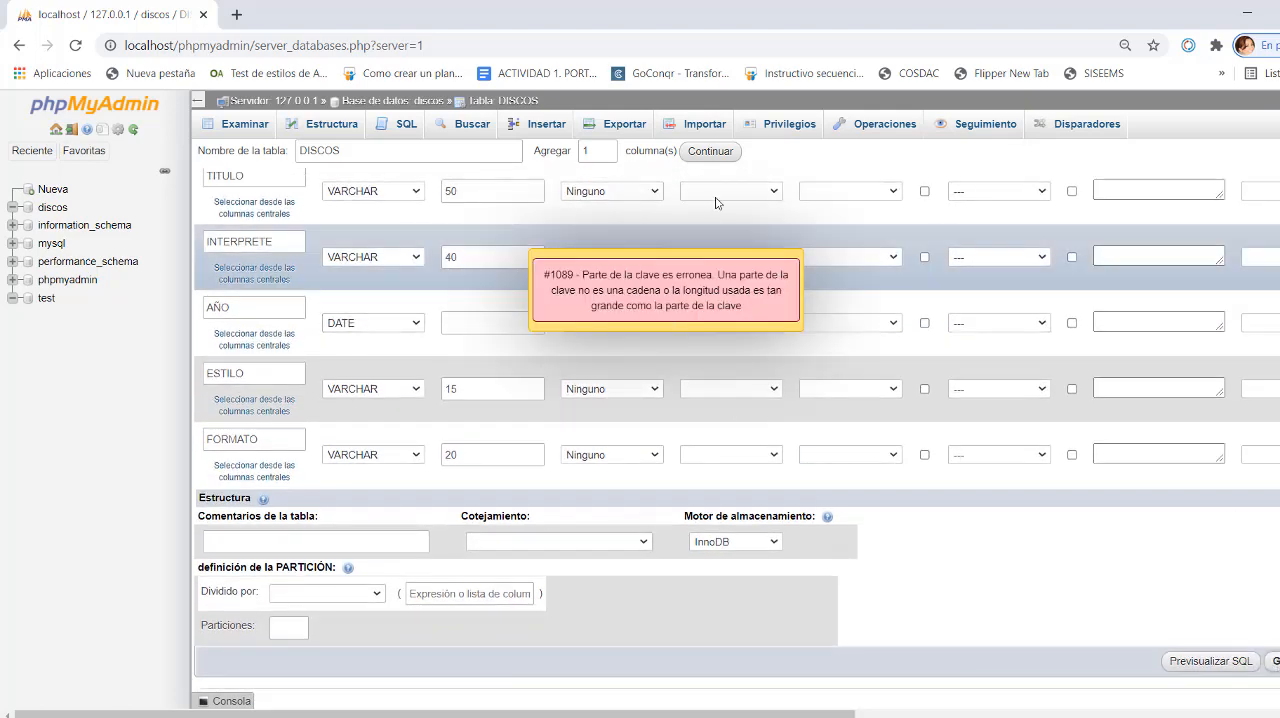
{"action": "left_click", "coordinate": [736, 290]}
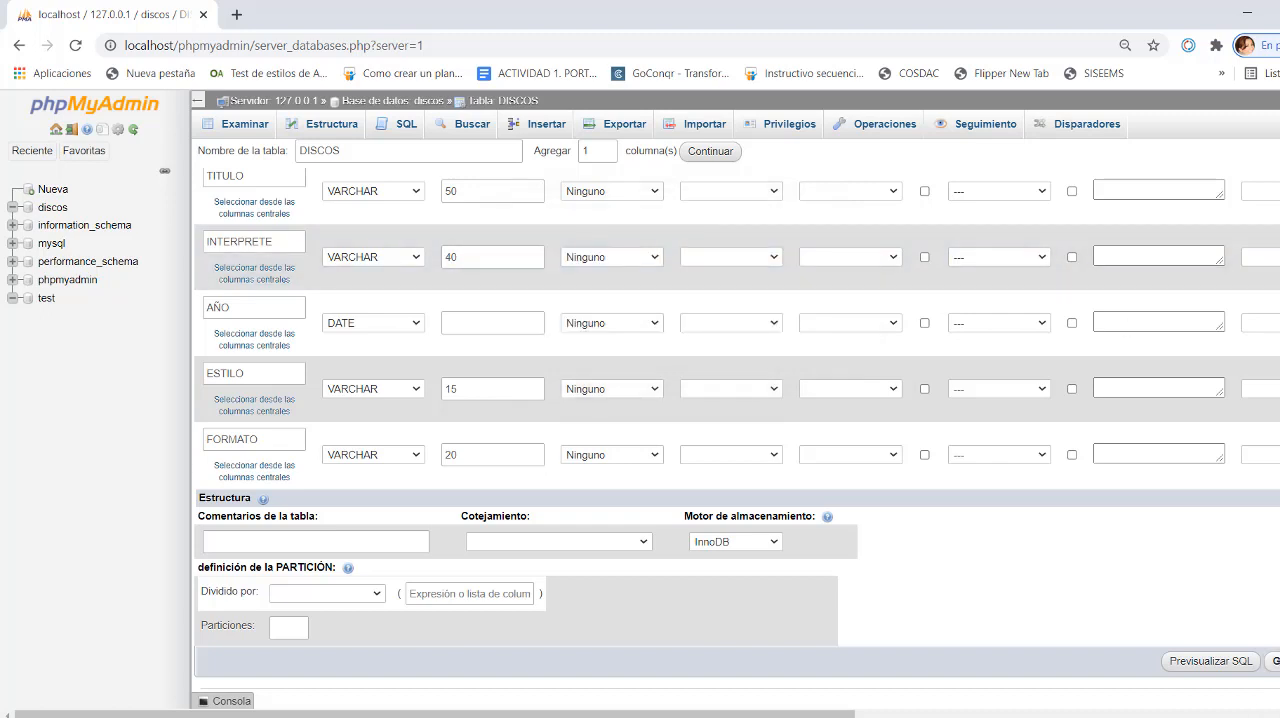
{"action": "left_click", "coordinate": [1274, 661]}
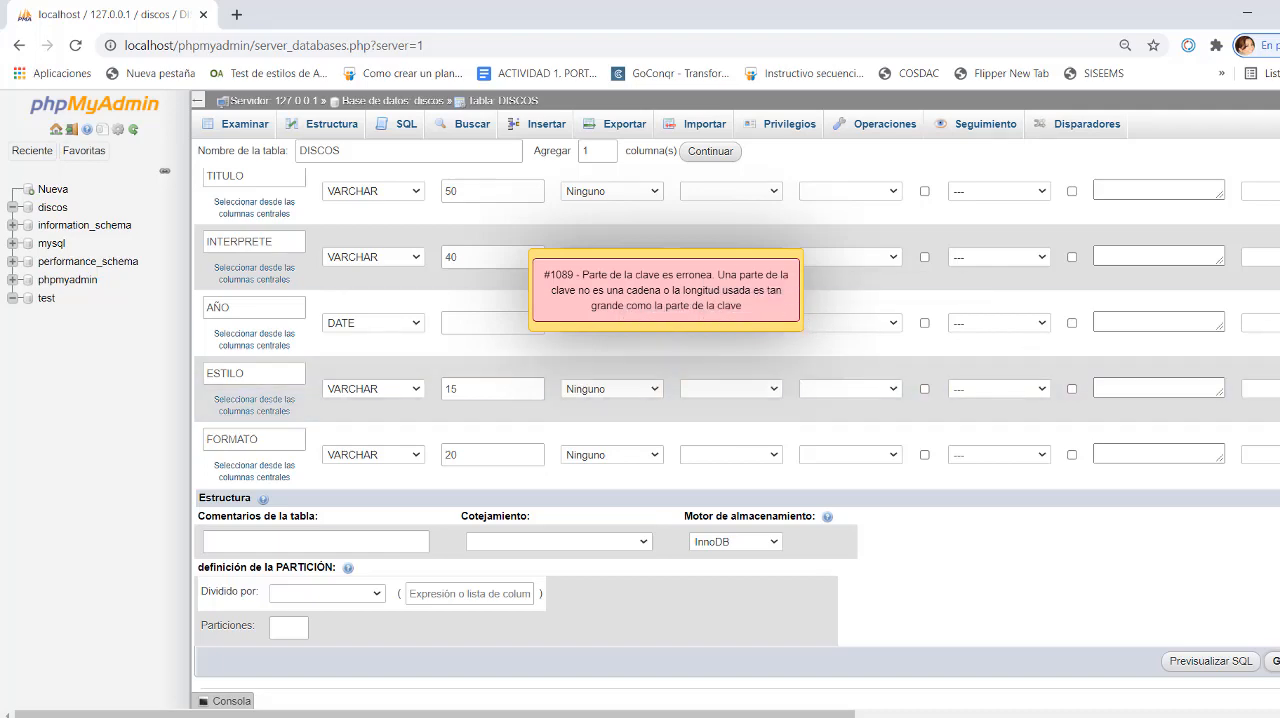
{"action": "scroll", "coordinate": [737, 400], "scroll_direction": "up", "scroll_amount": 3}
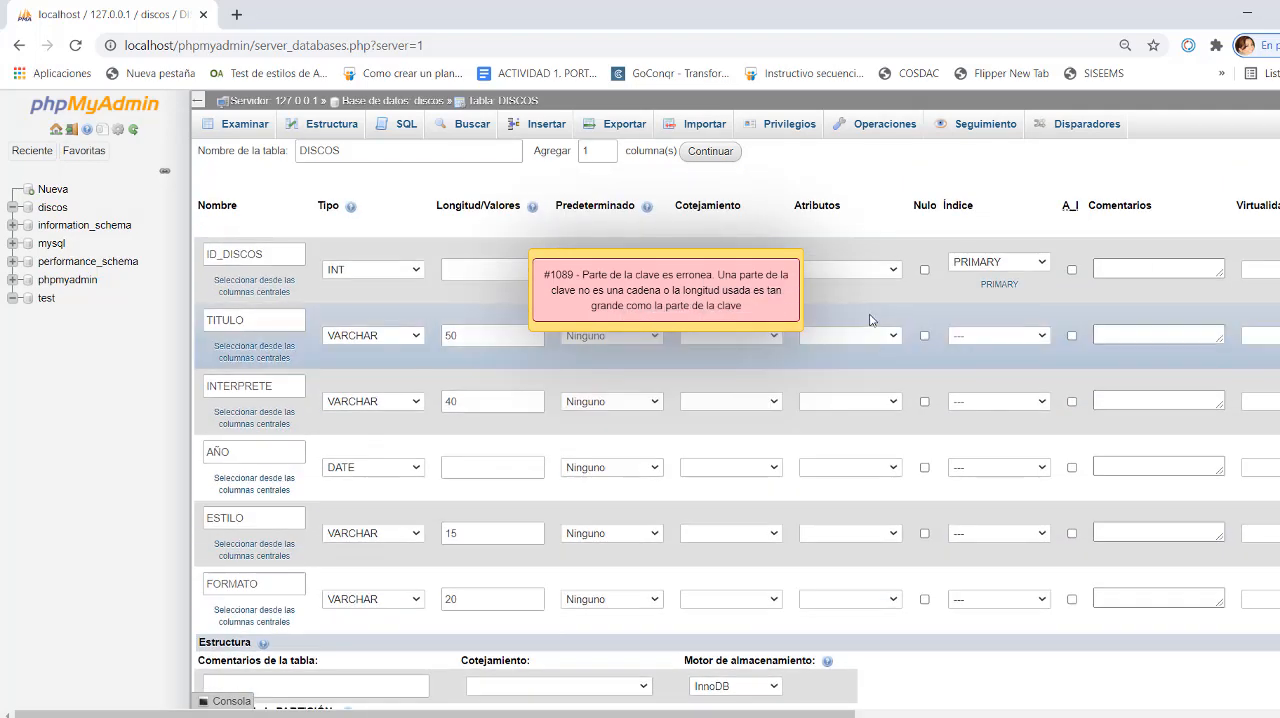
{"action": "left_click", "coordinate": [725, 303]}
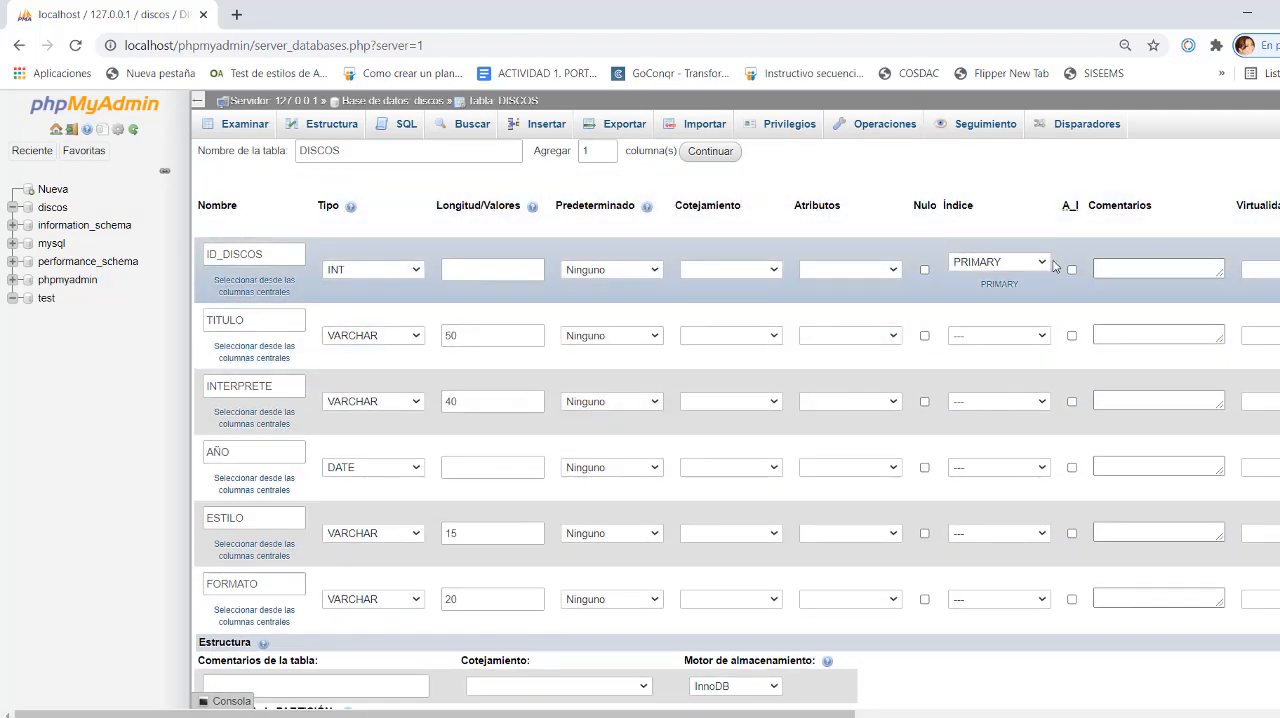
- Enable auto-increment on the ID_DISCOS column and try to save the table again
{"action": "left_click", "coordinate": [1071, 270]}
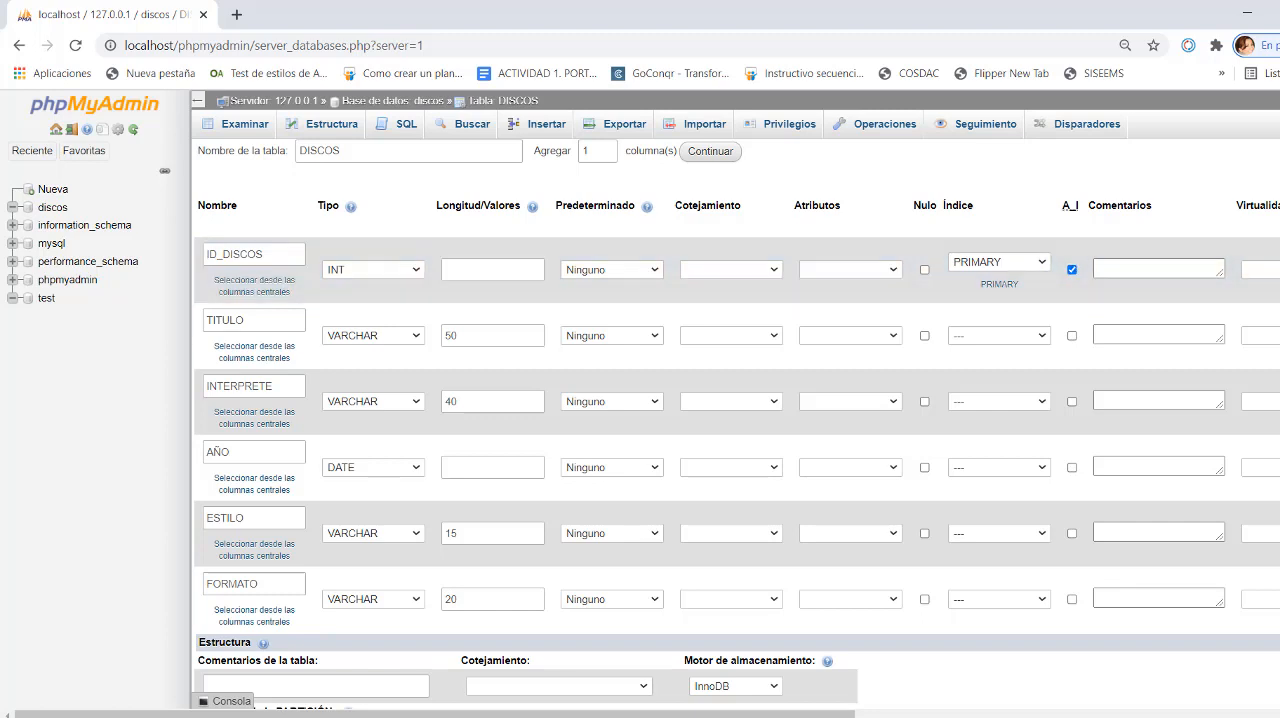
{"action": "scroll", "coordinate": [737, 400], "scroll_direction": "down", "scroll_amount": 3}
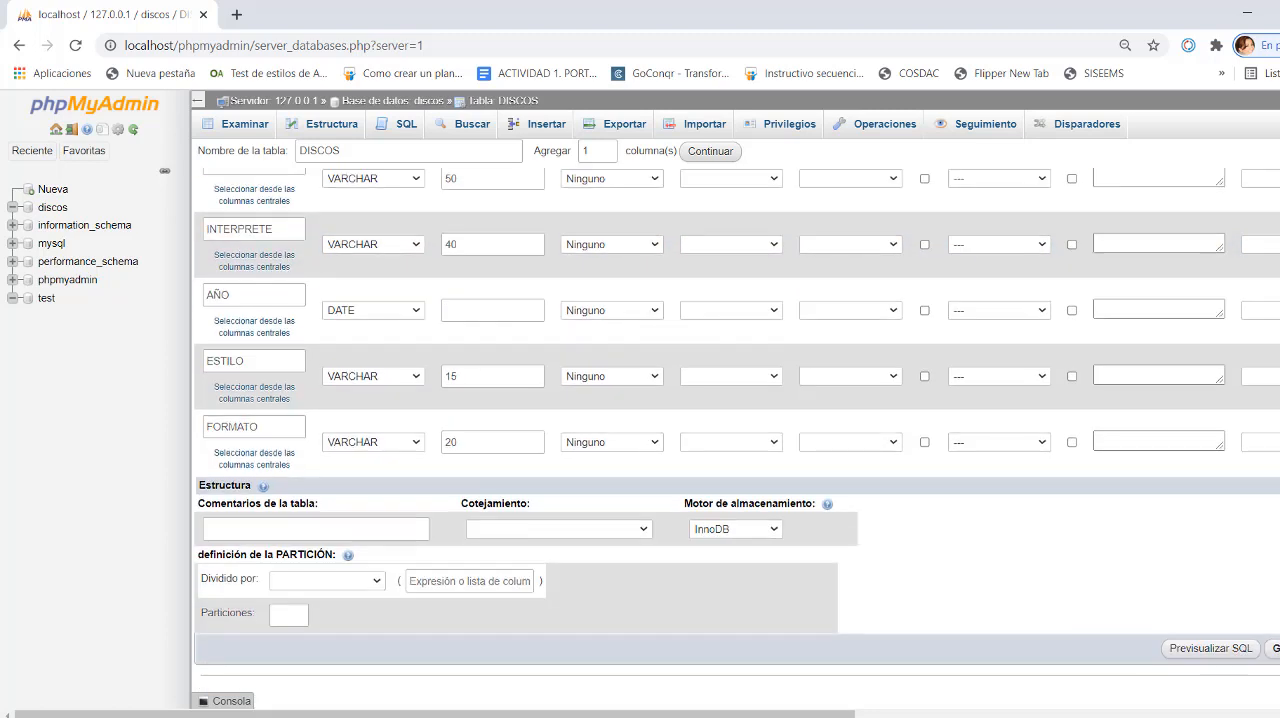
{"action": "left_click", "coordinate": [1274, 649]}
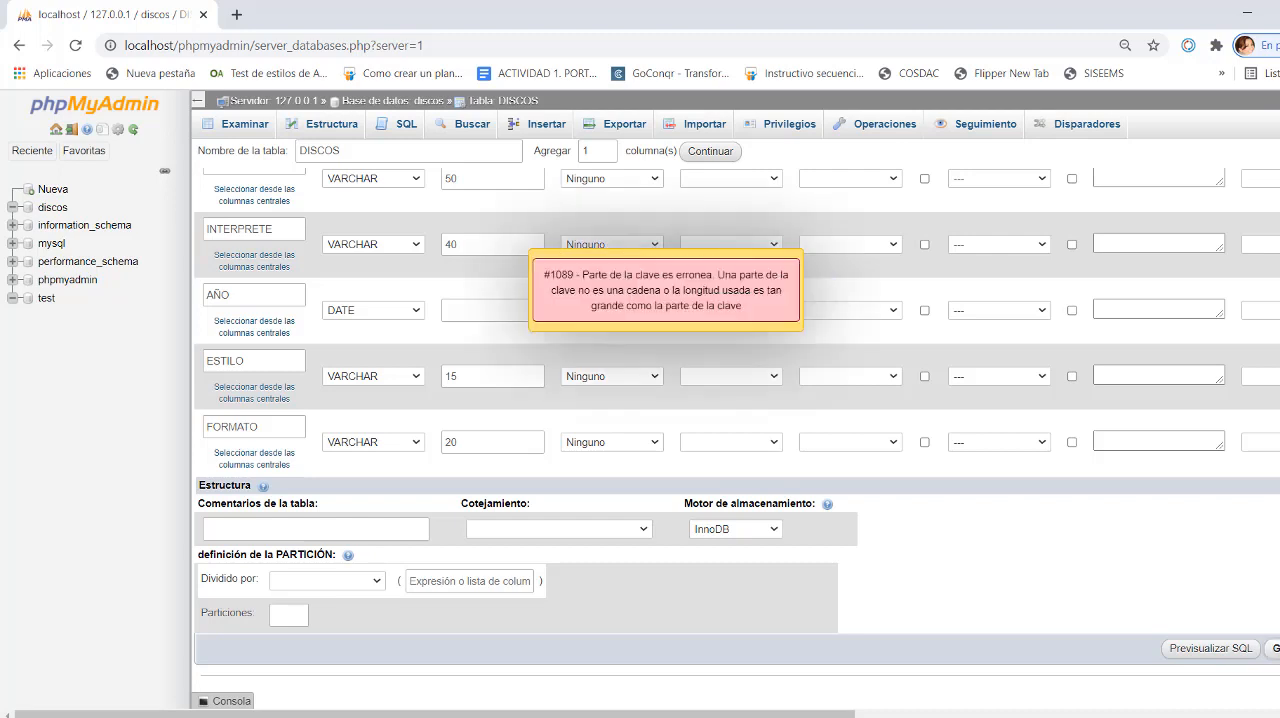
- Change the ID_DISCOS column's key from PRIMARY to INDEX, name the index ID_DISCOS, and save the DISCOS table
{"action": "scroll", "coordinate": [986, 249], "scroll_direction": "up", "scroll_amount": 3}
{"action": "left_click", "coordinate": [1043, 262]}
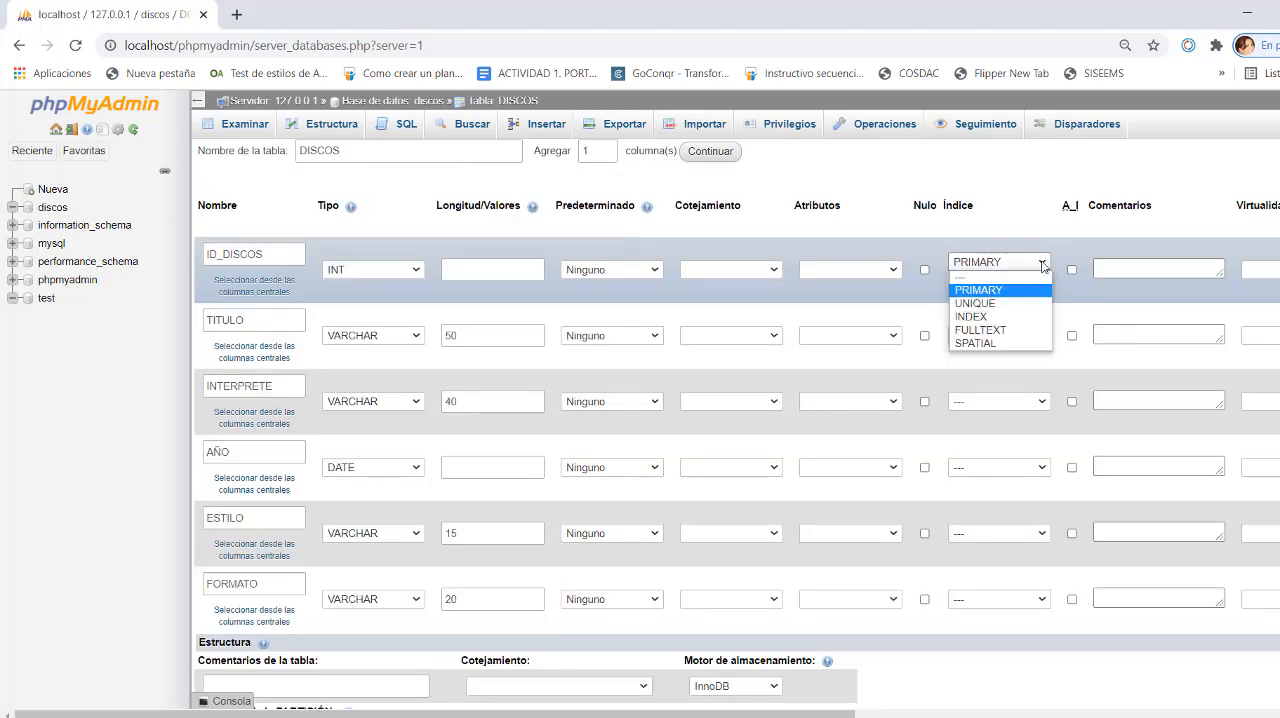
{"action": "left_click", "coordinate": [983, 318]}
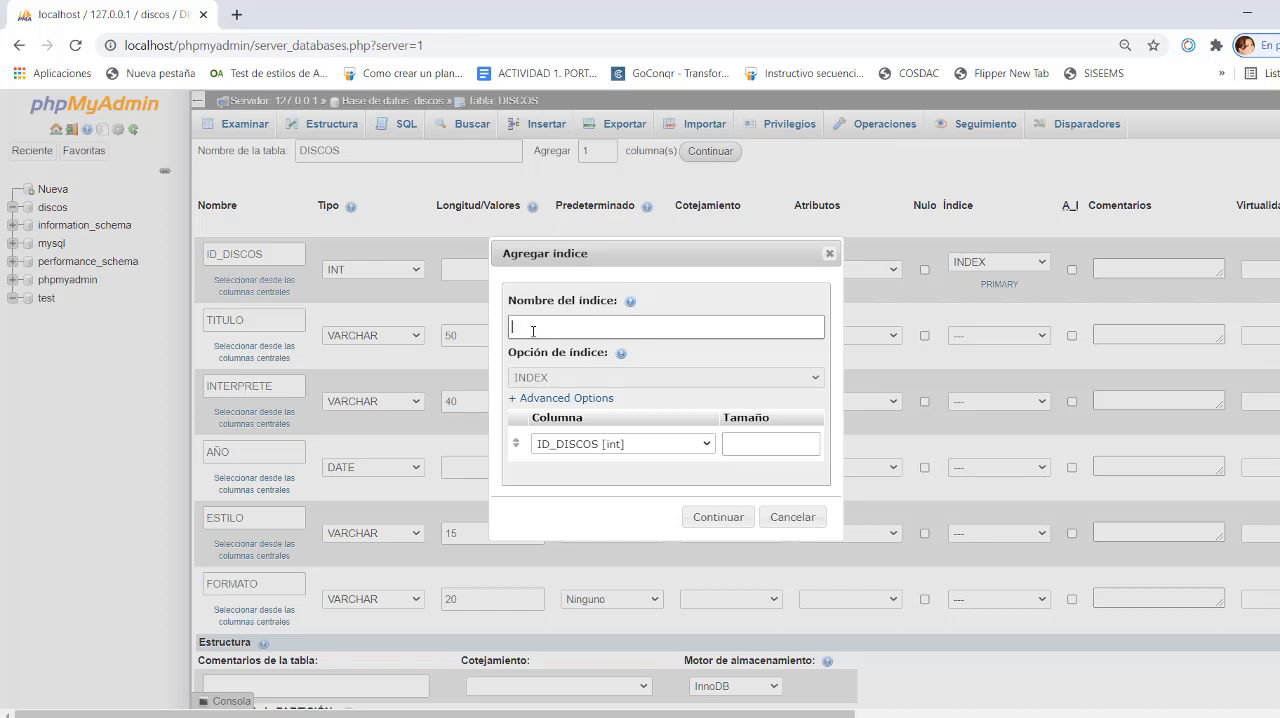
{"action": "type", "text": "ID_DISCOS"}
{"action": "left_click", "coordinate": [716, 517]}
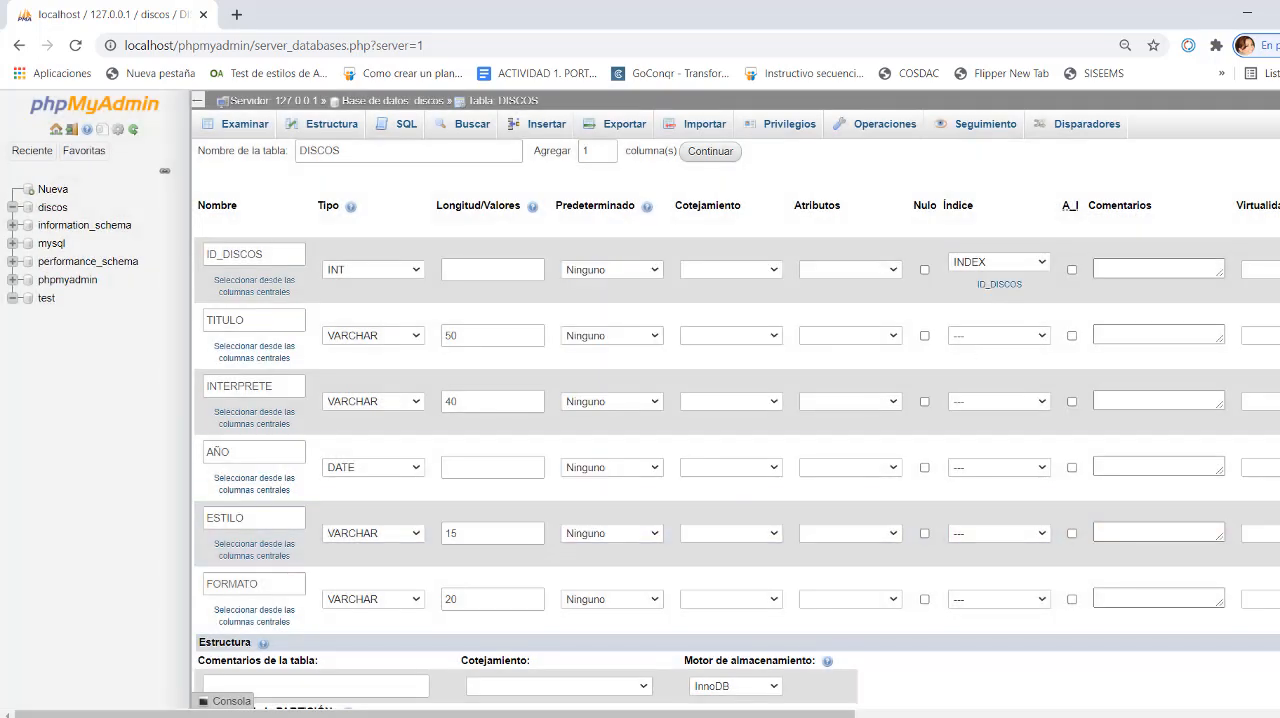
{"action": "scroll", "coordinate": [737, 444], "scroll_direction": "down", "scroll_amount": 2}
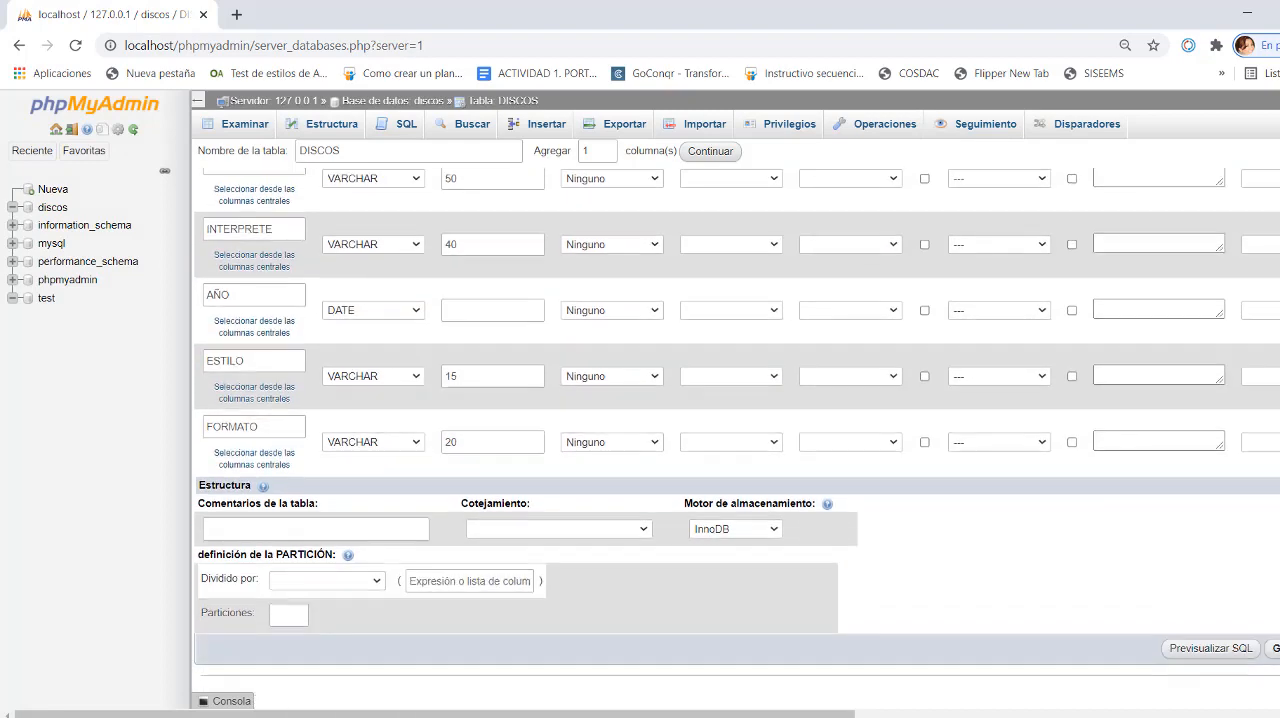
{"action": "left_click", "coordinate": [1274, 648]}
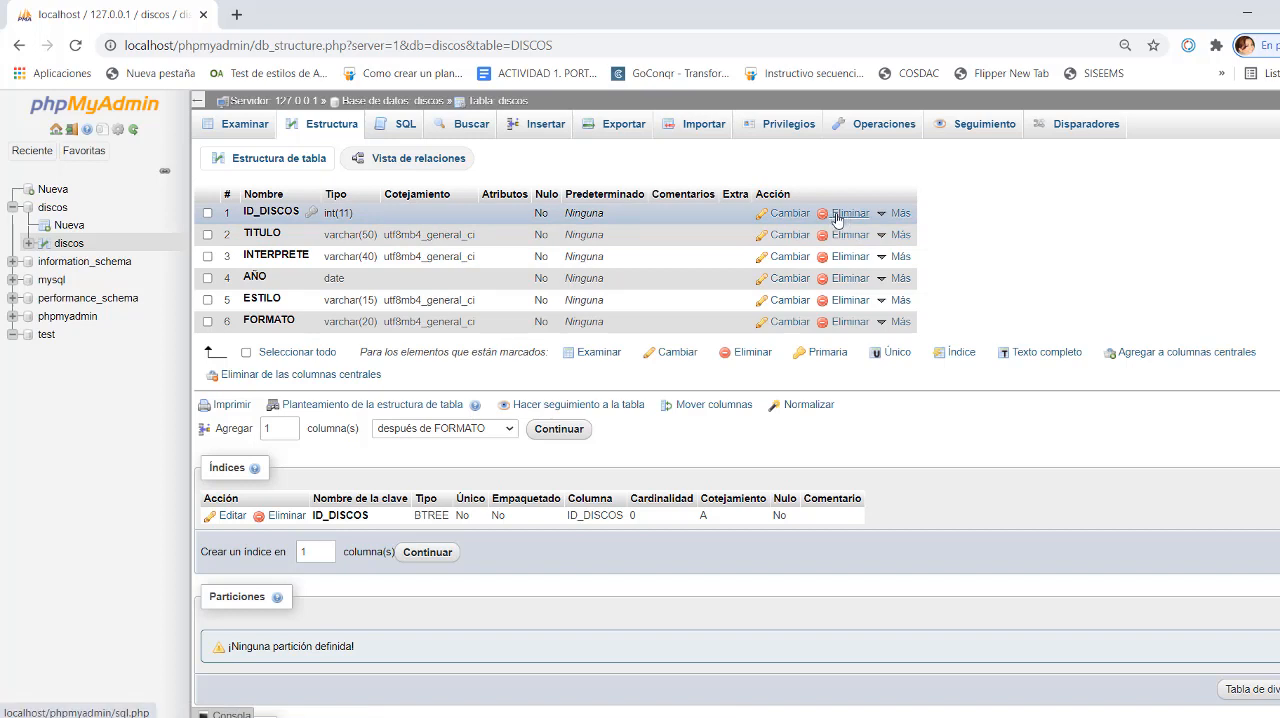
- Start a new table named INTERPRETE in the discos database and add 3 more column rows to its definition
{"action": "left_click", "coordinate": [881, 215]}
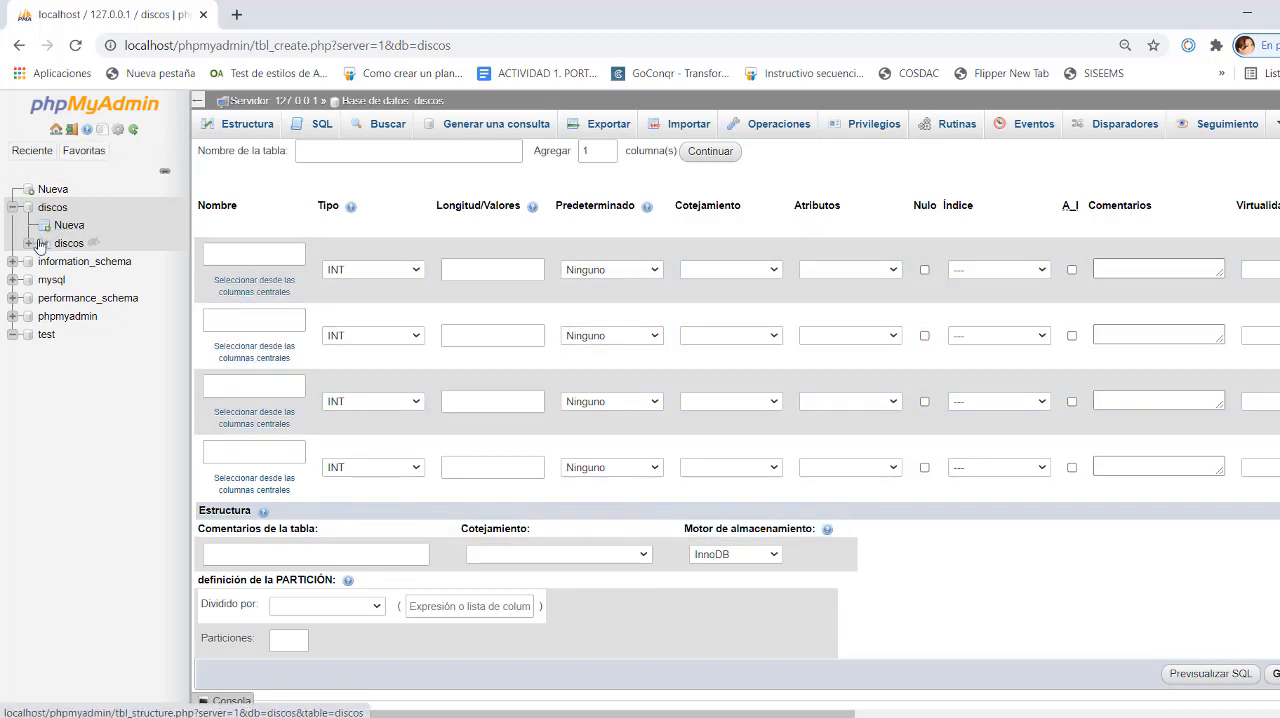
{"action": "left_click", "coordinate": [306, 150]}
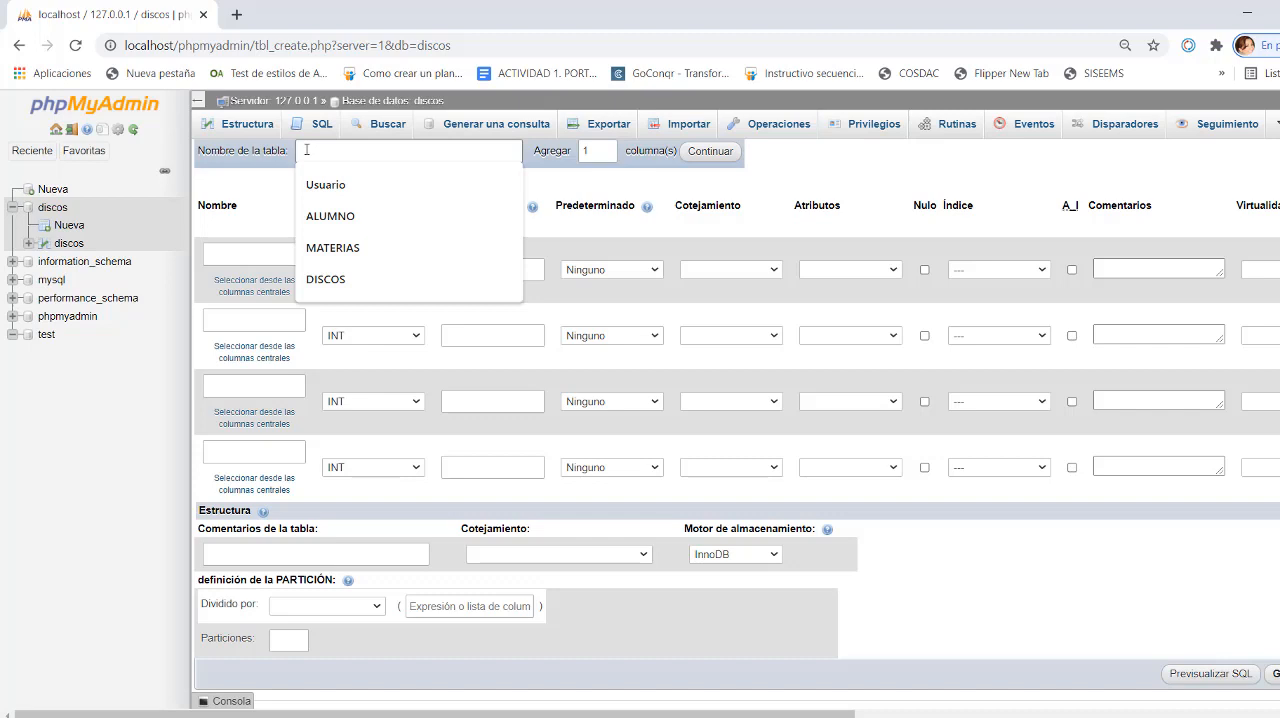
{"action": "type", "text": "INTERPRETE"}
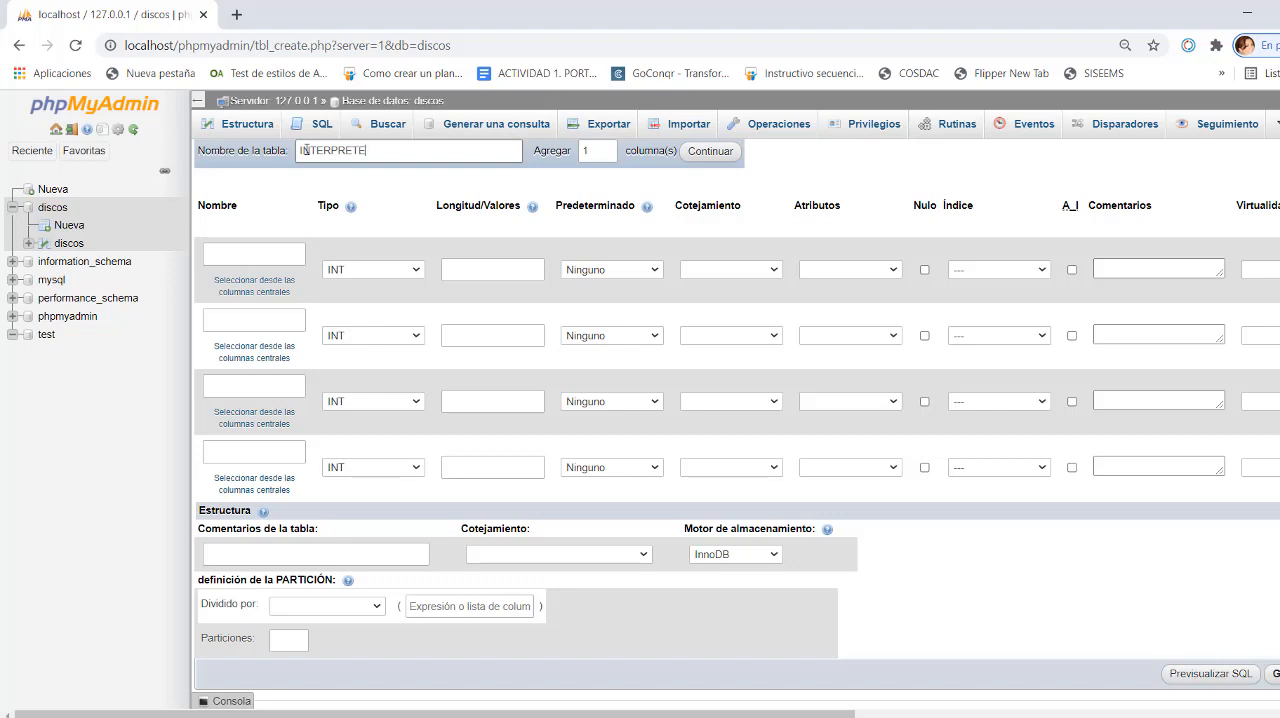
{"action": "double_click", "coordinate": [597, 149]}
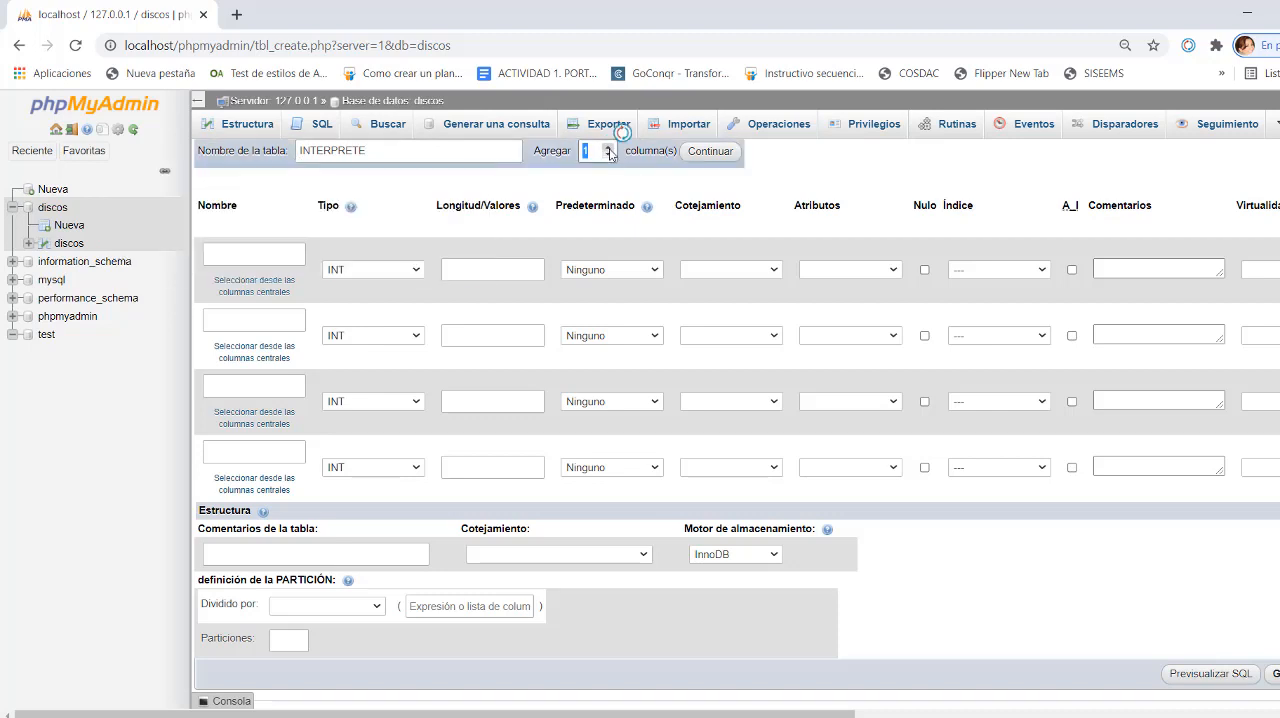
{"action": "type", "text": "3"}
{"action": "left_click", "coordinate": [711, 151]}
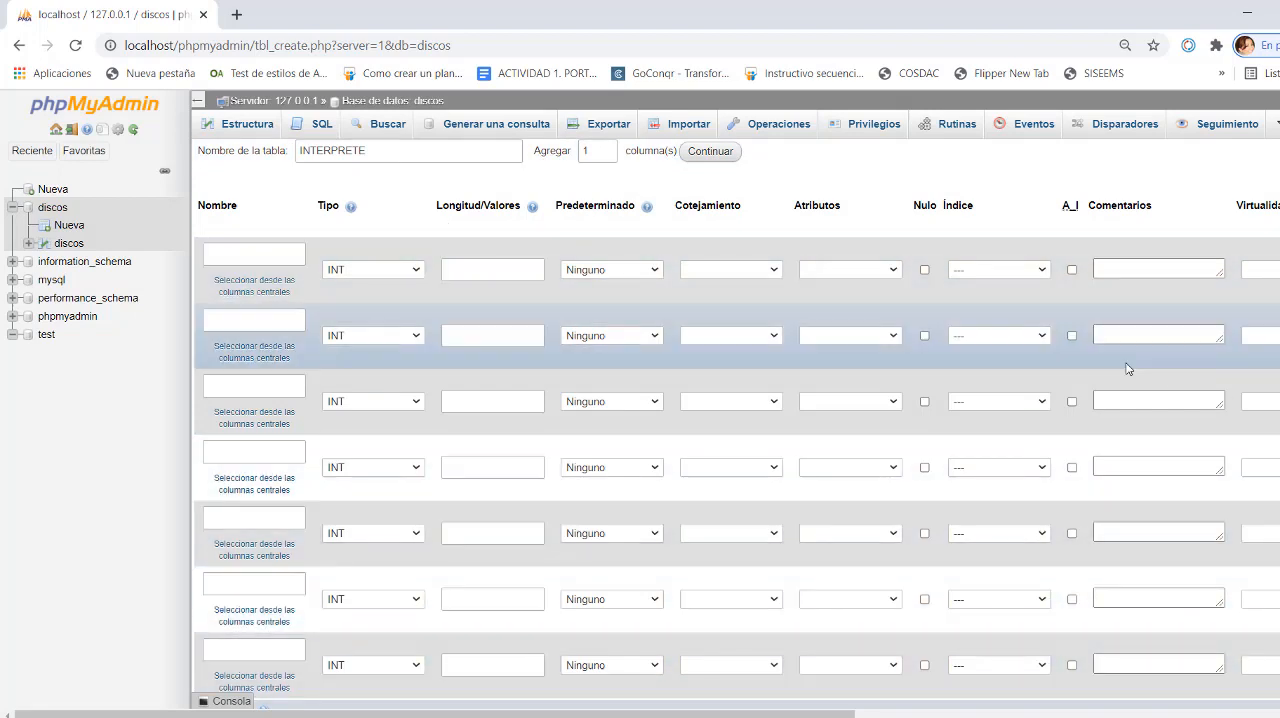
- Name the first column of the INTERPRETE table ID_INTERPRETE, keeping the INT type
{"action": "left_click", "coordinate": [205, 253]}
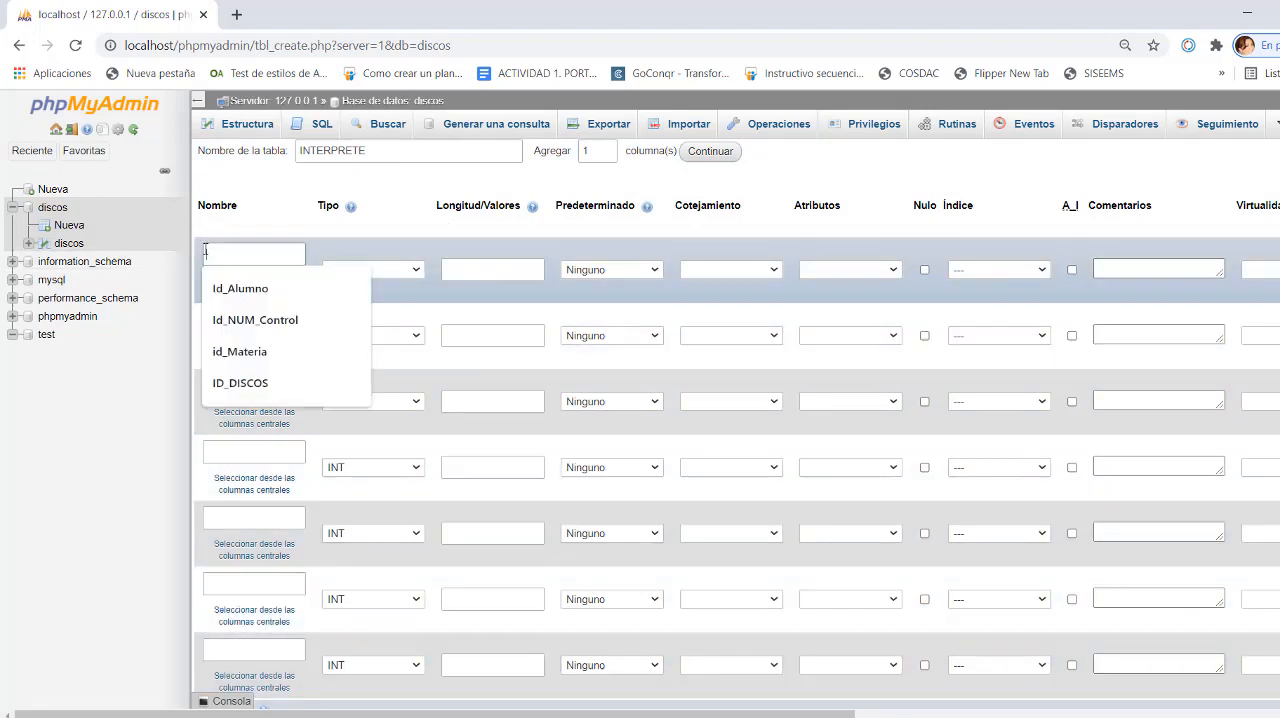
{"action": "type", "text": "I"}
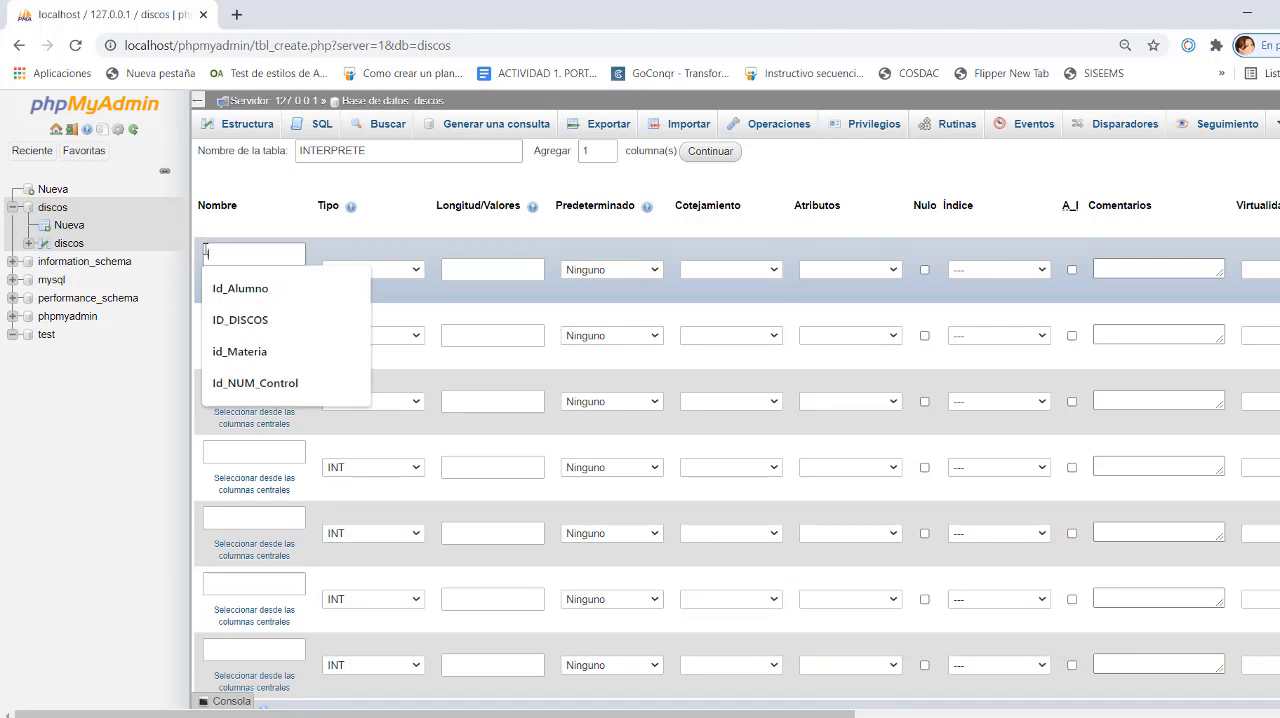
{"action": "type", "text": "D_INTERPRETE"}
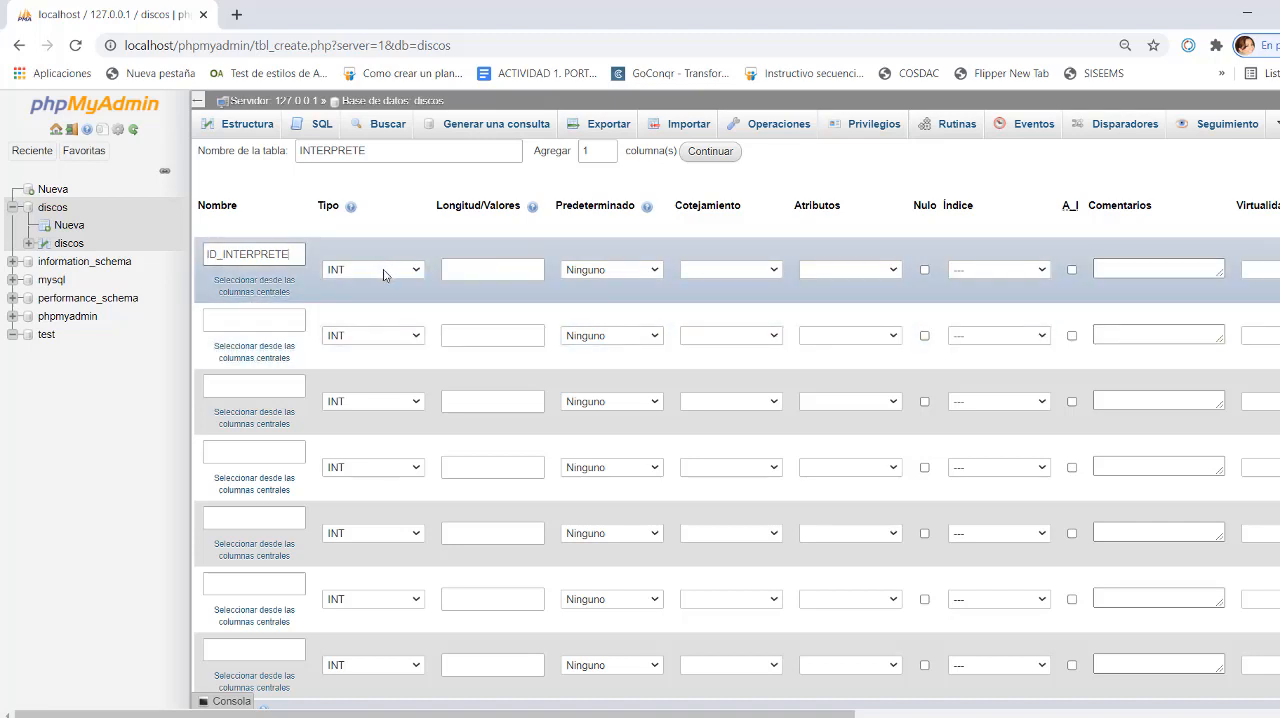
{"action": "left_click", "coordinate": [467, 272]}
{"action": "left_click", "coordinate": [467, 272]}
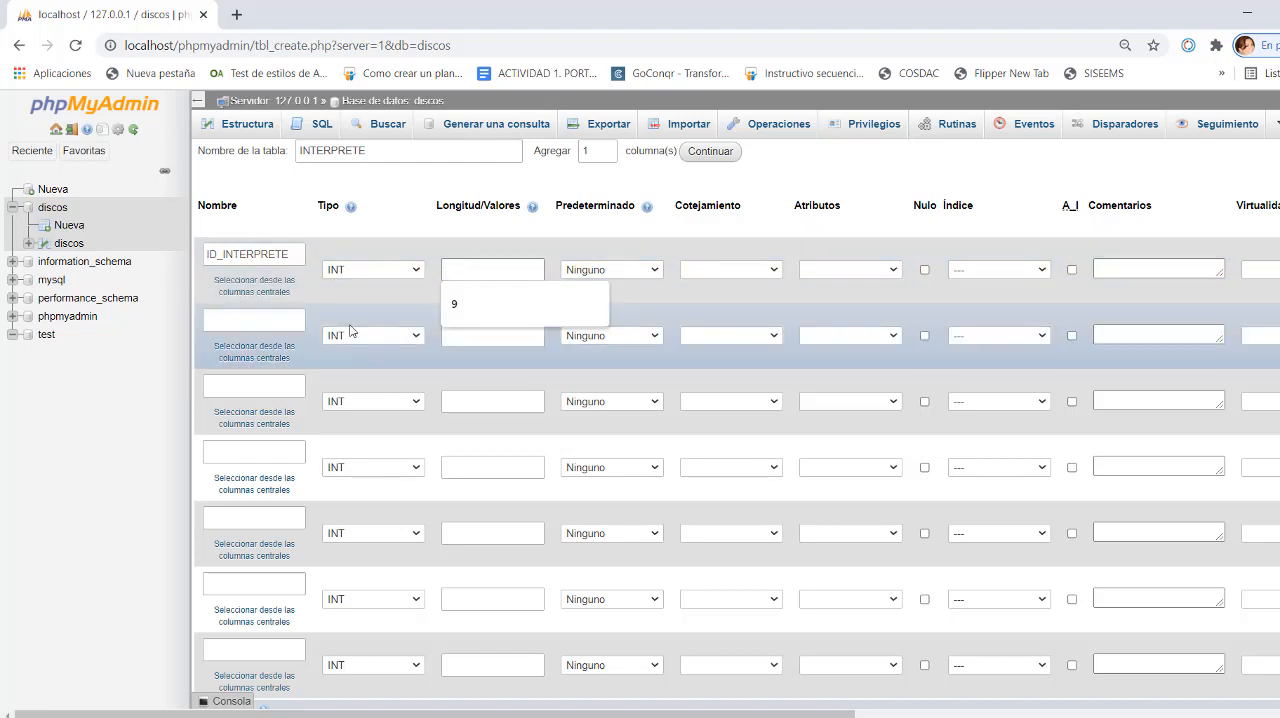
- Name the second column NOMBRE and set its type to VARCHAR
{"action": "left_click", "coordinate": [219, 320]}
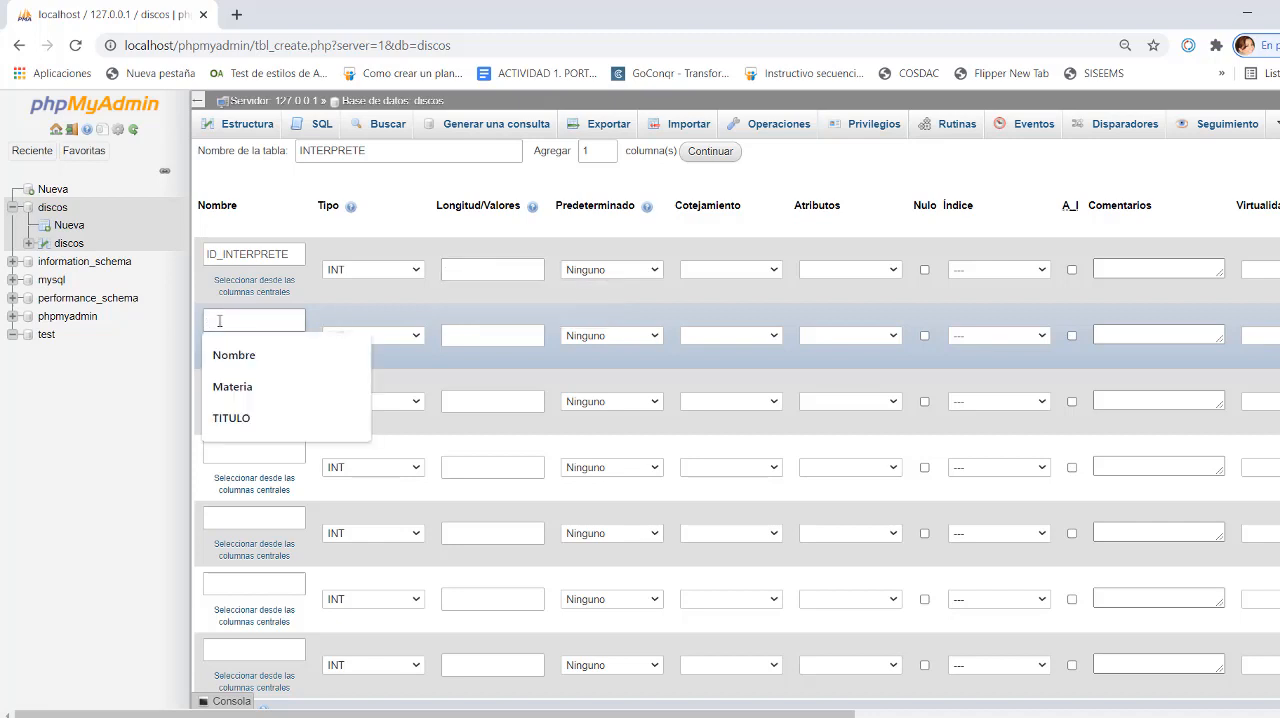
{"action": "type", "text": "NOMBR"}
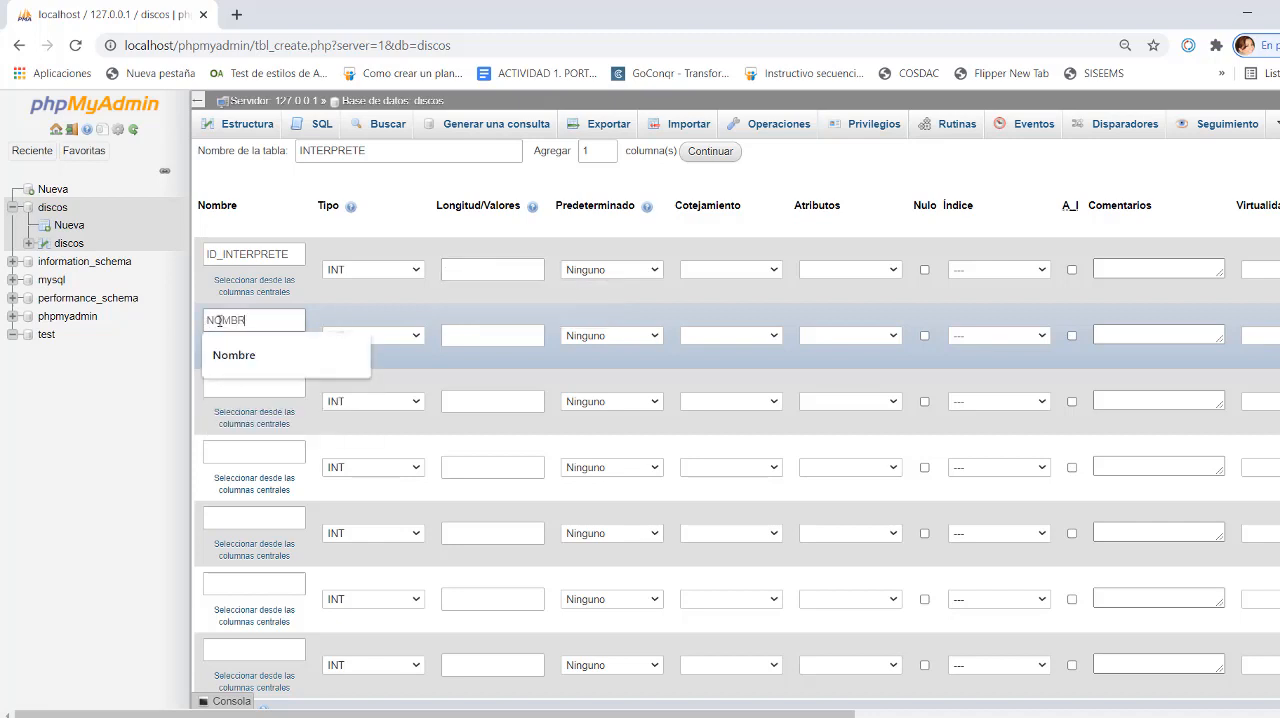
{"action": "type", "text": "E"}
{"action": "left_click", "coordinate": [390, 340]}
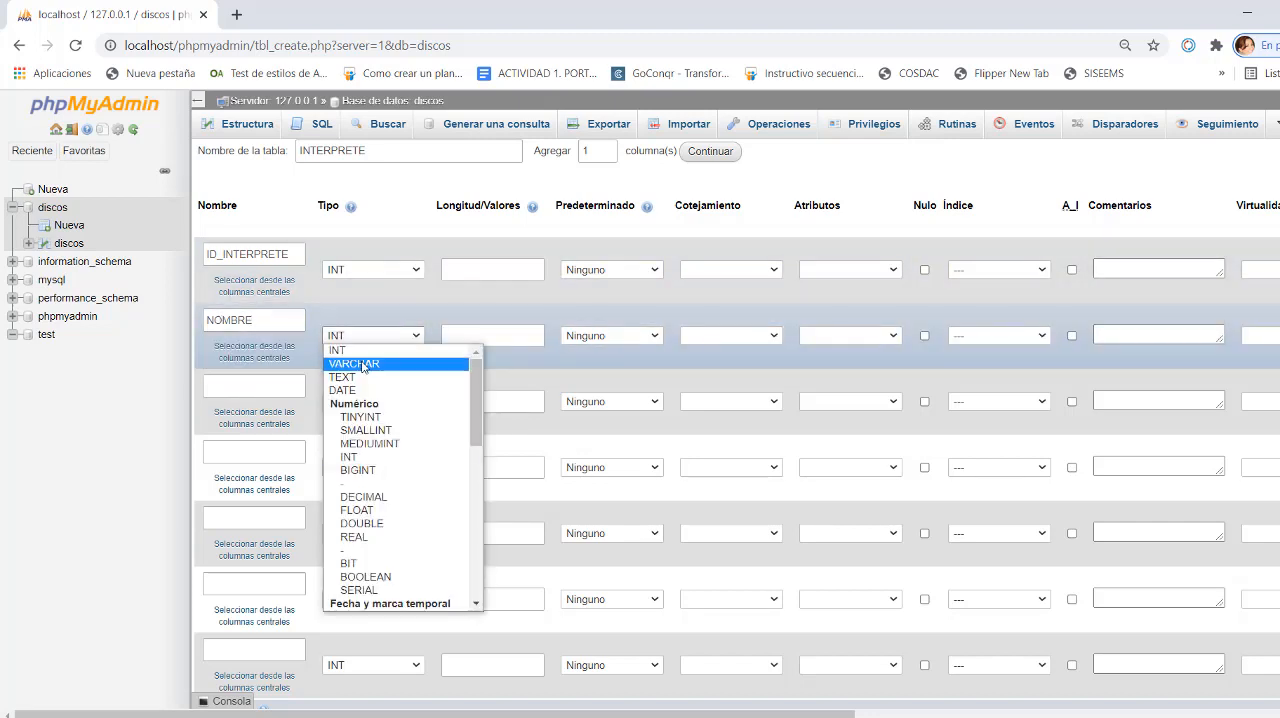
{"action": "left_click", "coordinate": [358, 364]}
- Define the third column as DISQUERA with type VARCHAR and length 30
{"action": "left_click", "coordinate": [253, 390]}
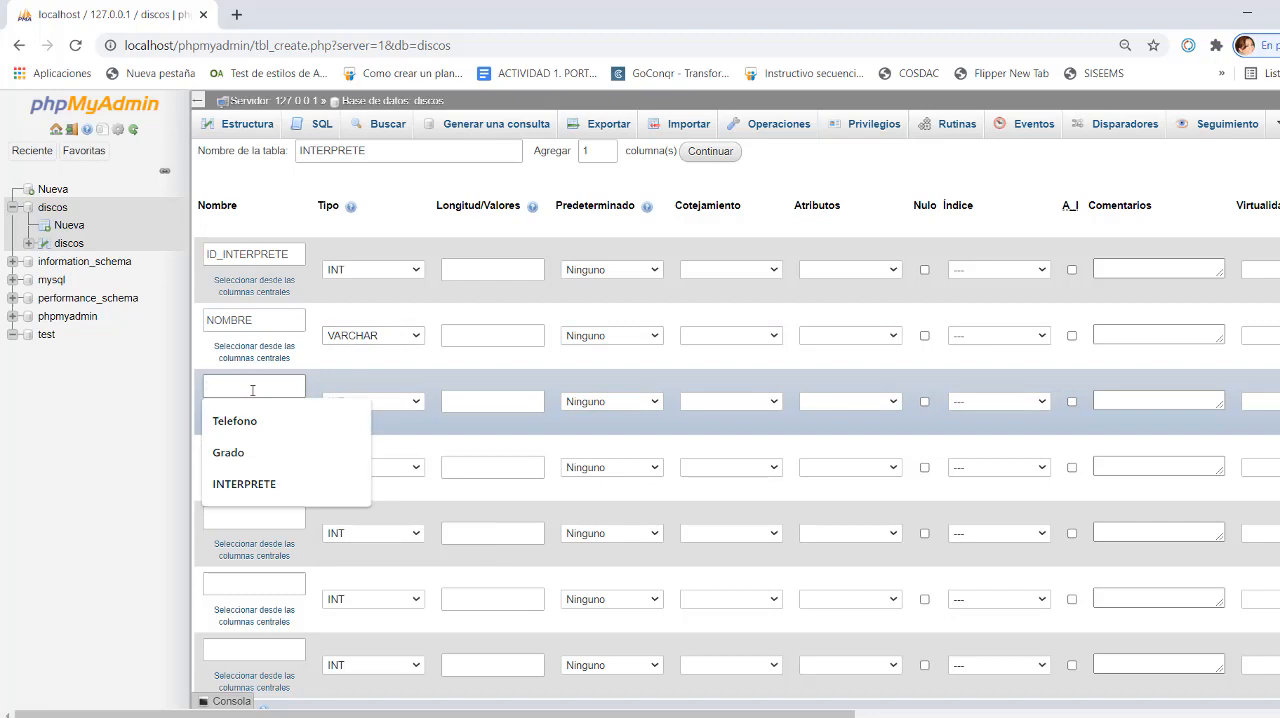
{"action": "type", "text": "DISQUERA"}
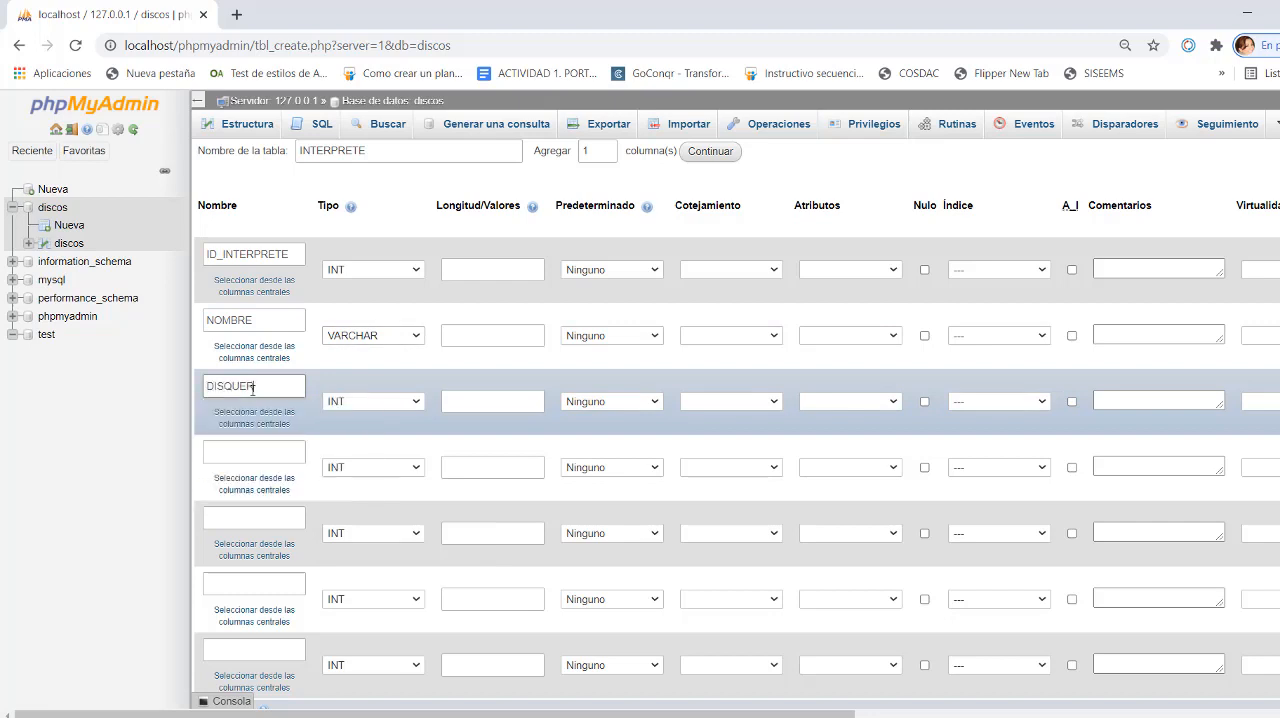
{"action": "left_click", "coordinate": [356, 403]}
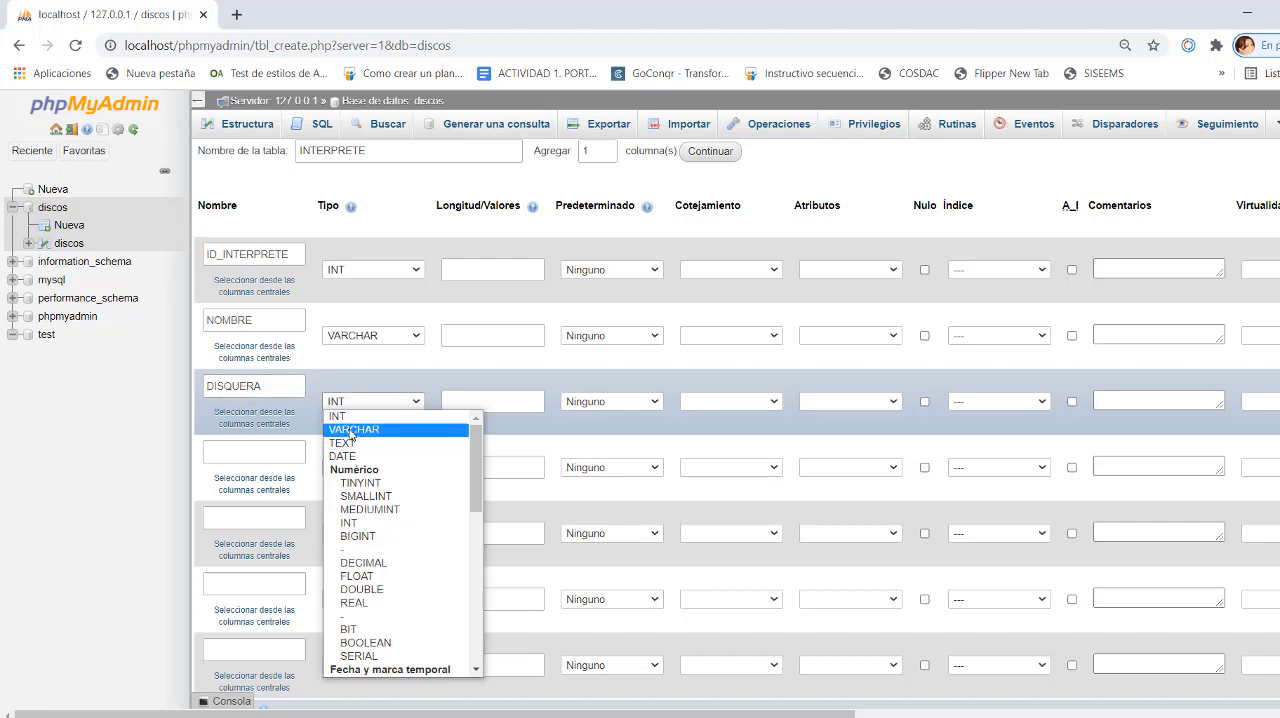
{"action": "left_click", "coordinate": [351, 432]}
{"action": "left_click", "coordinate": [461, 403]}
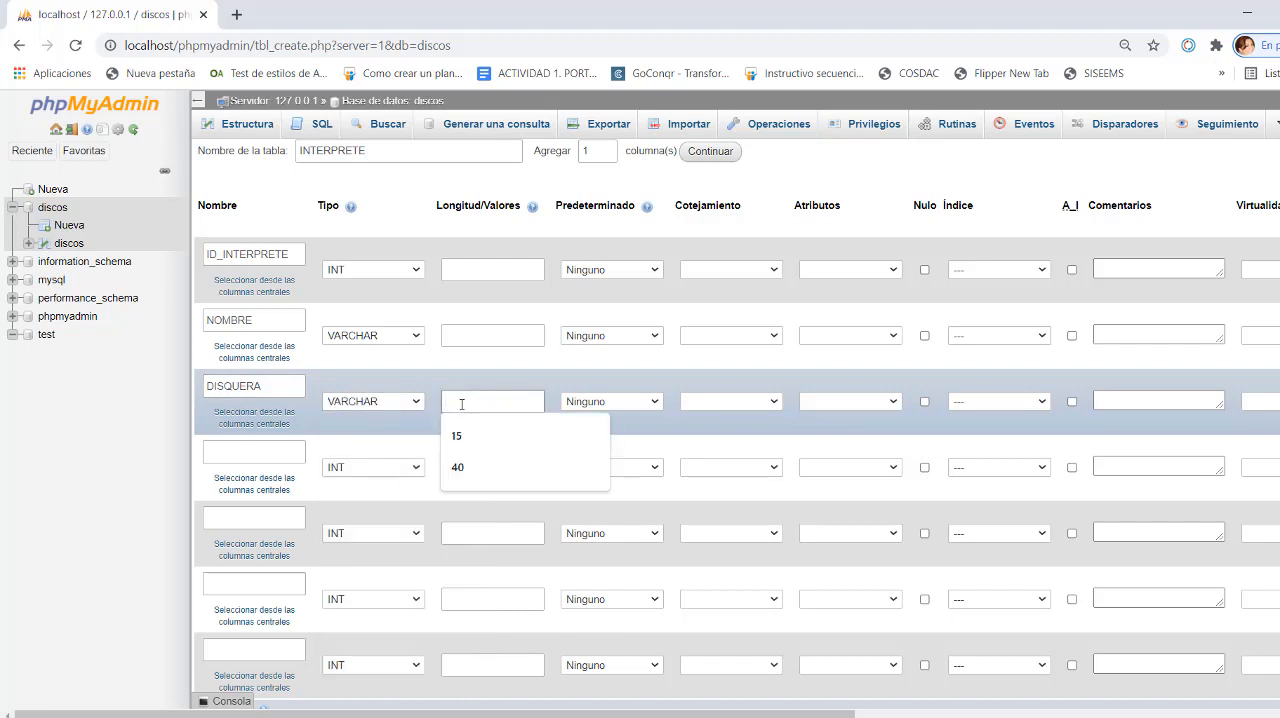
{"action": "type", "text": "30"}
- Set the length of the NOMBRE column to 20 and of the ID_INTERPRETE column to 40
{"action": "left_click", "coordinate": [473, 336]}
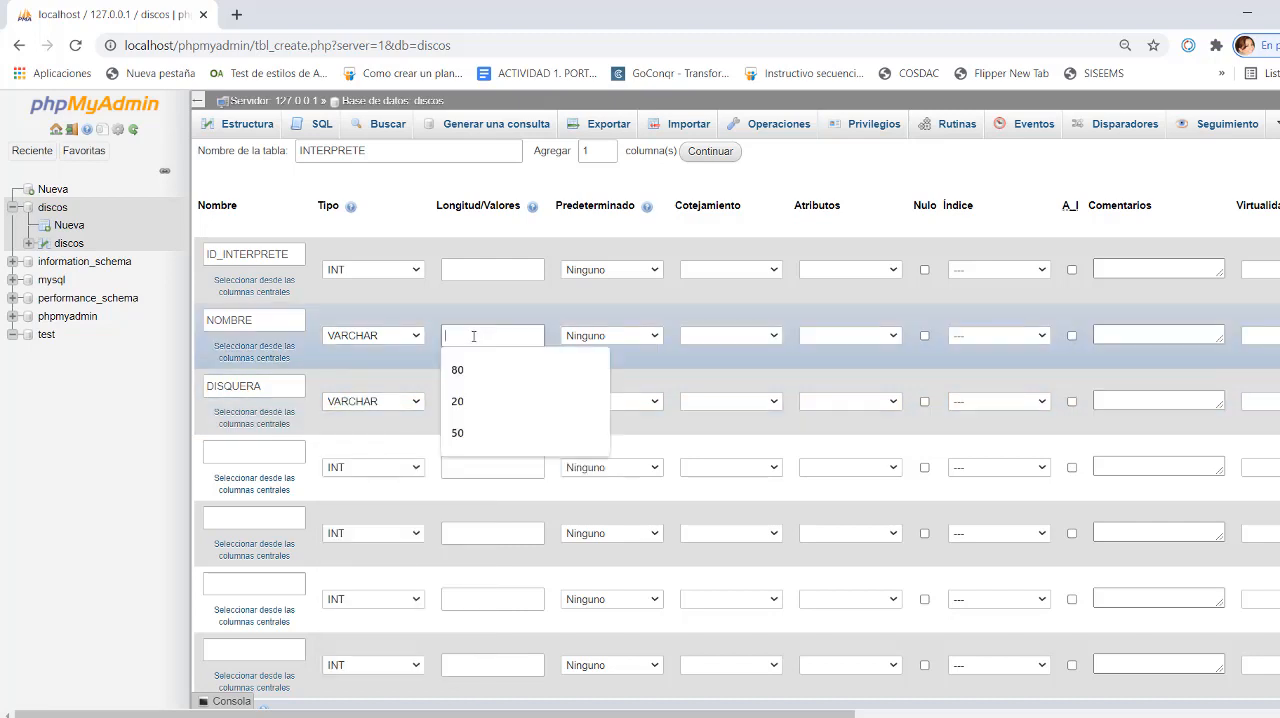
{"action": "type", "text": "20"}
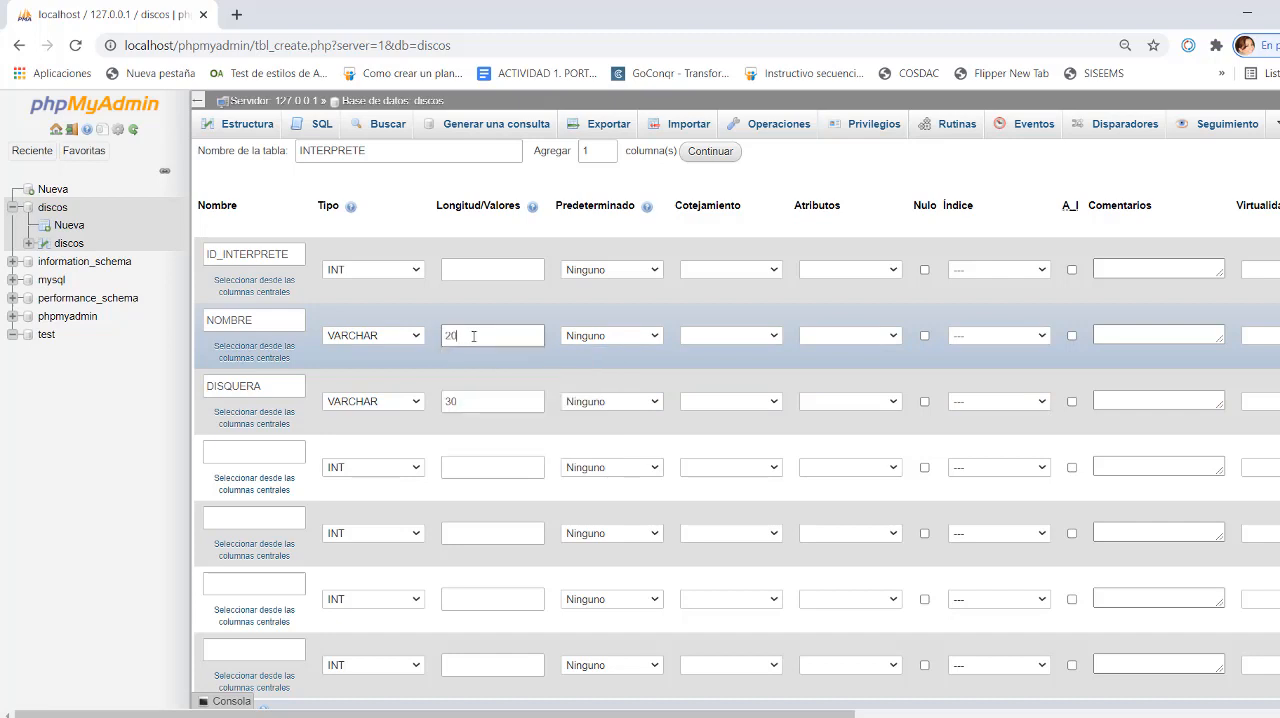
{"action": "left_click", "coordinate": [472, 268]}
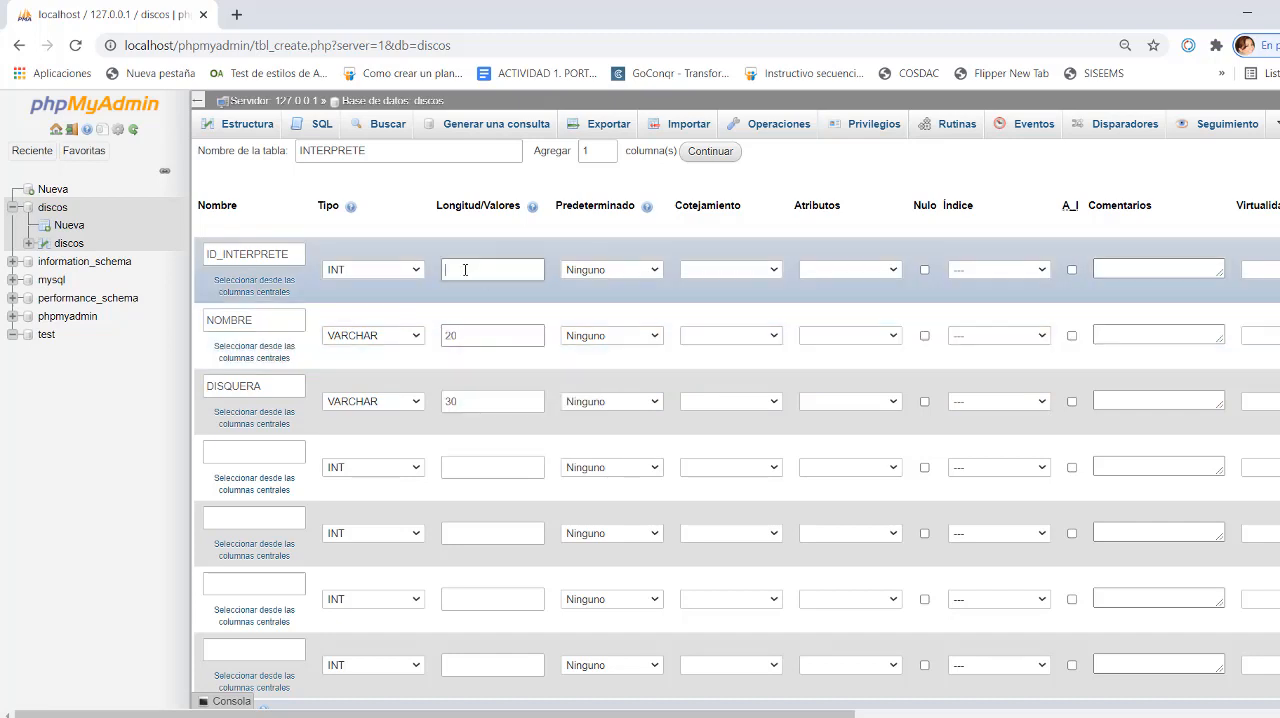
{"action": "type", "text": "40"}
- Add an INDEX named ID_INTERPRETE on the ID_INTERPRETE column and save the INTERPRETE table
{"action": "left_click", "coordinate": [1040, 276]}
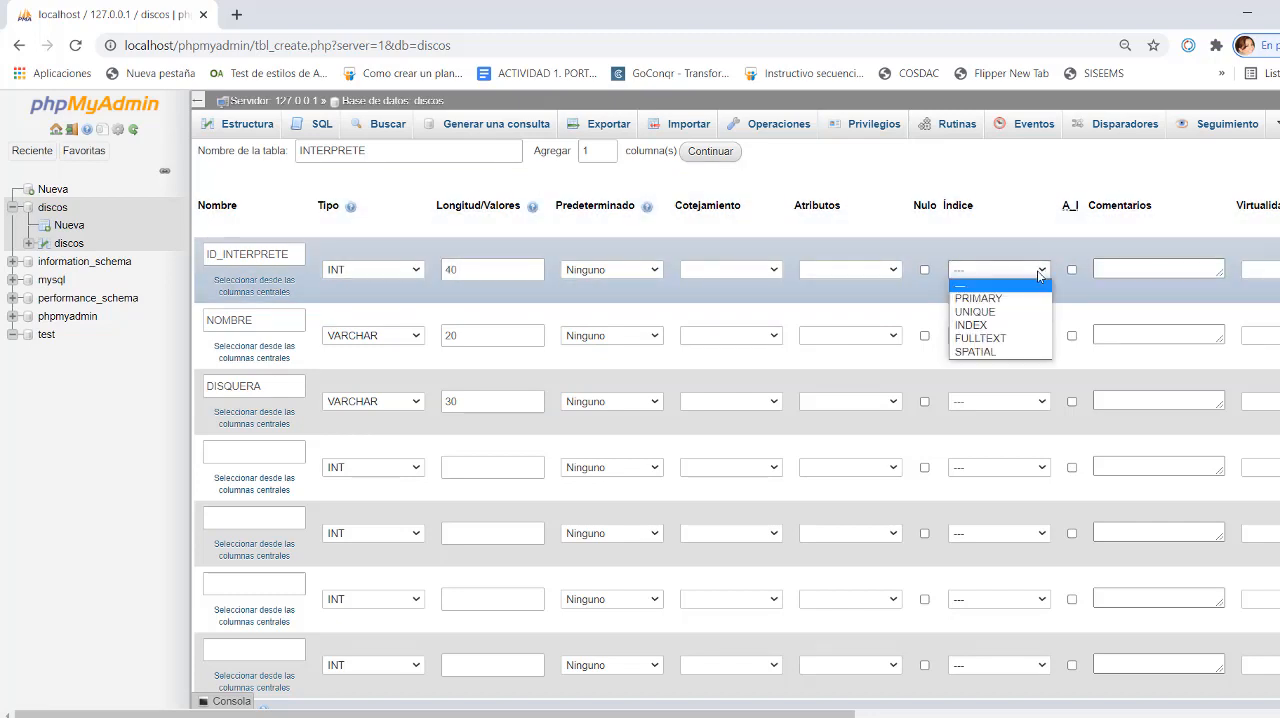
{"action": "left_click", "coordinate": [983, 326]}
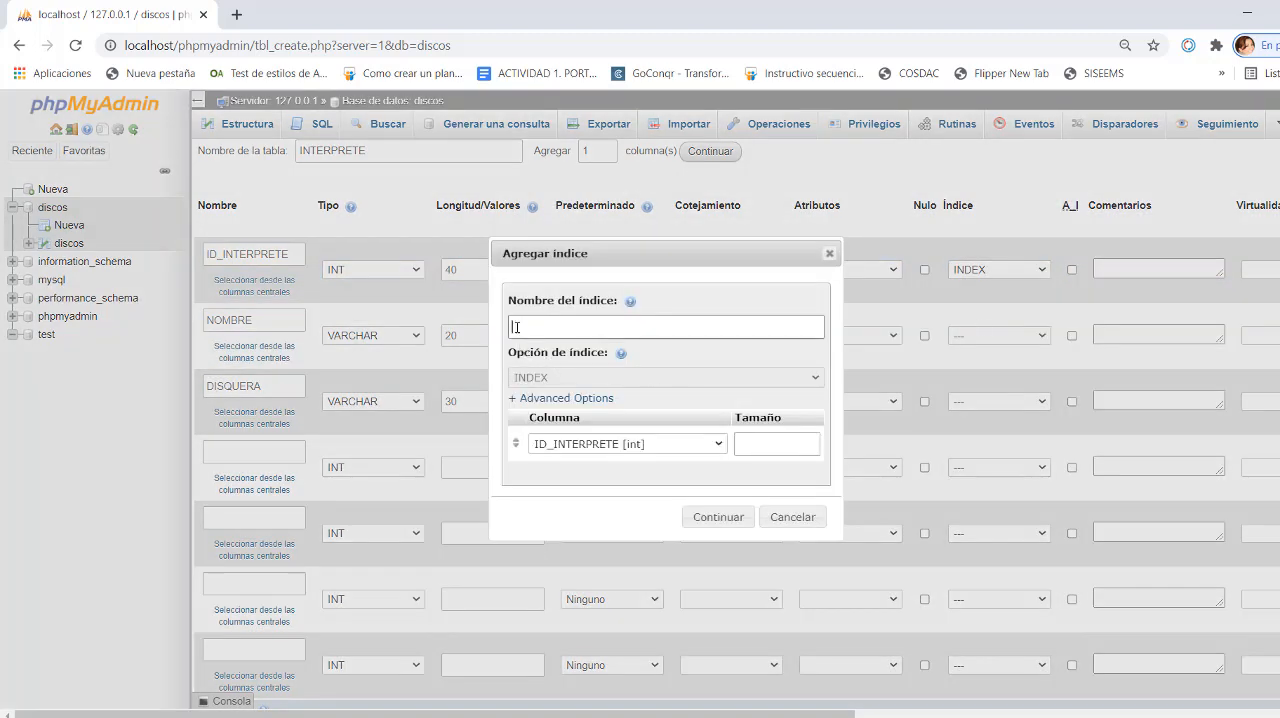
{"action": "type", "text": "ID_INTERPRETE"}
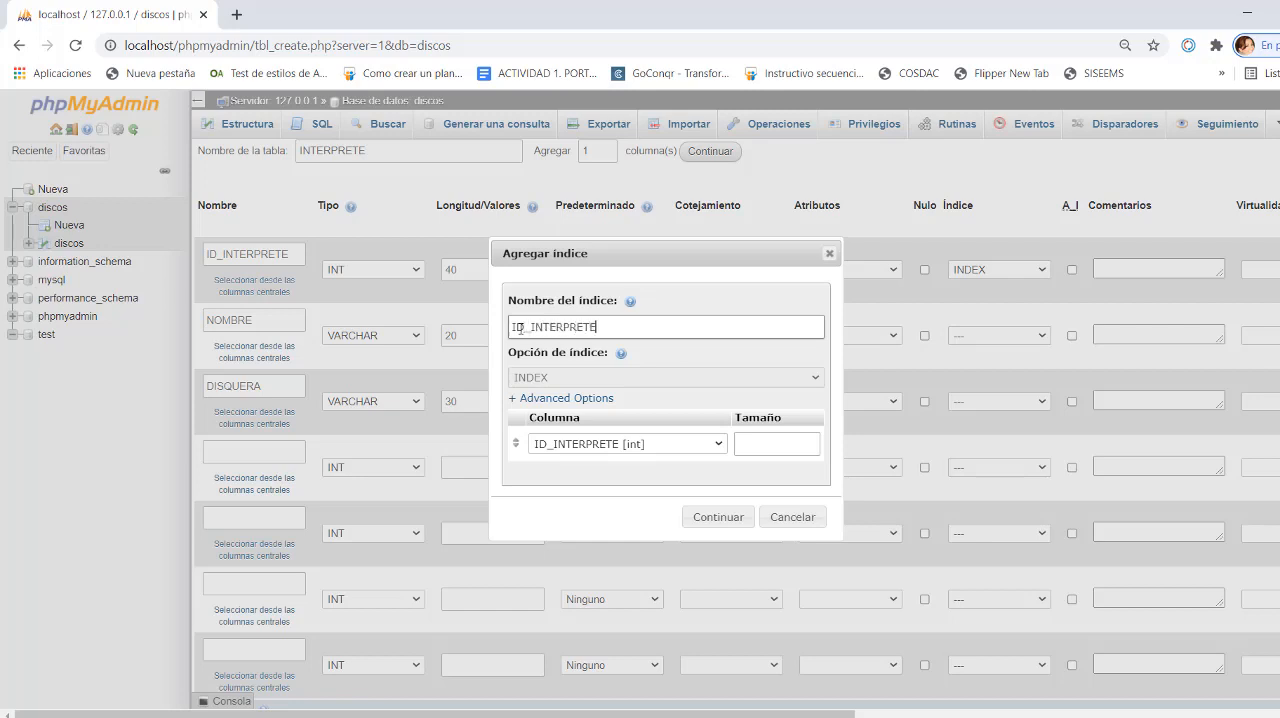
{"action": "left_click", "coordinate": [707, 518]}
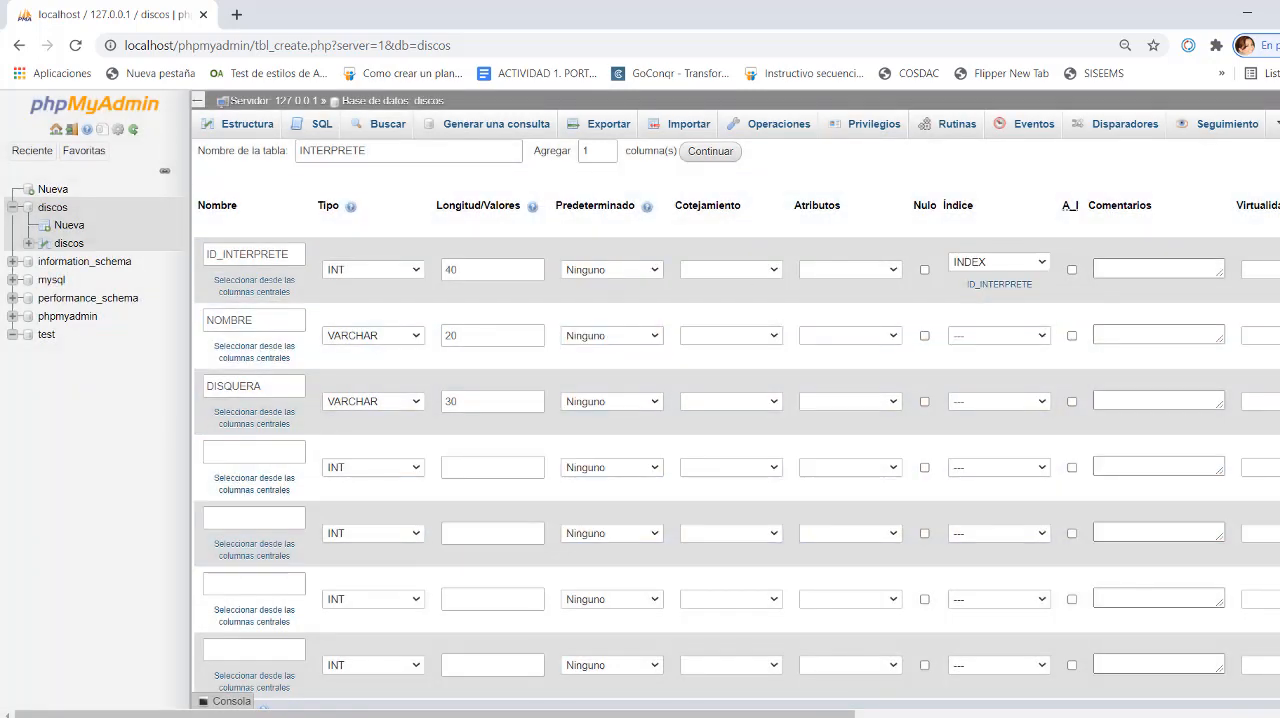
{"action": "scroll", "coordinate": [737, 439], "scroll_direction": "down", "scroll_amount": 3}
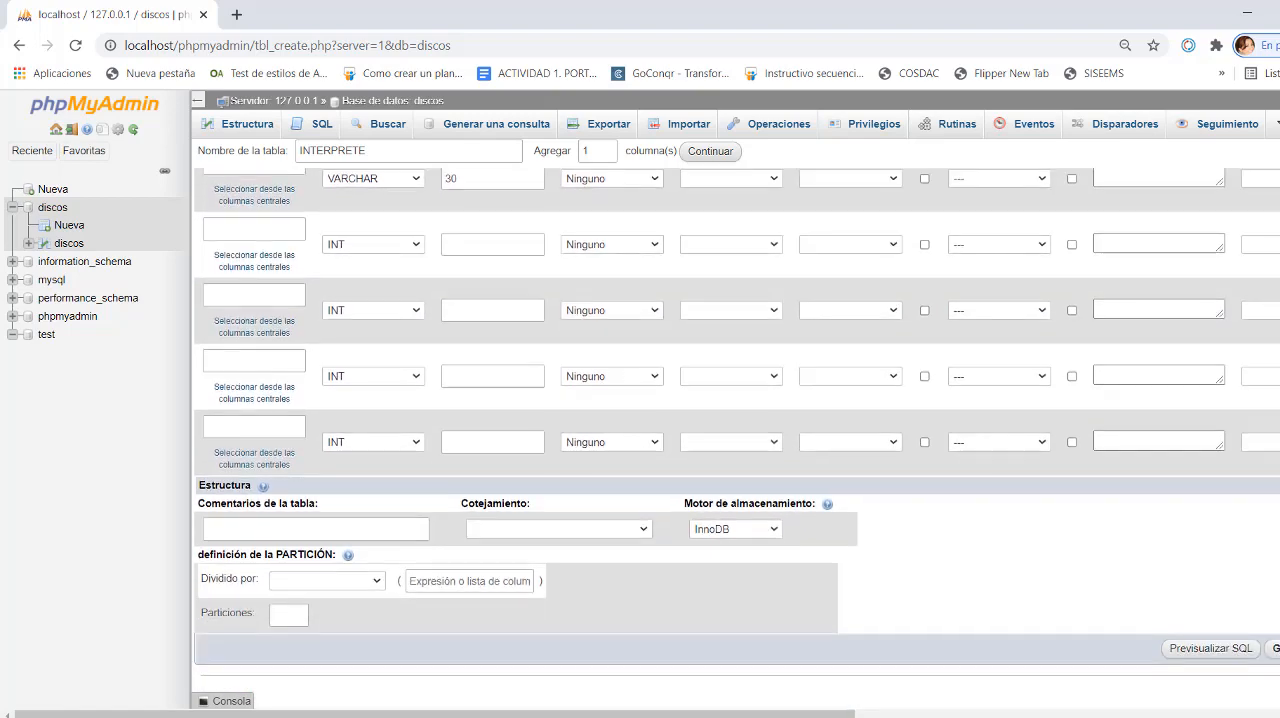
{"action": "left_click", "coordinate": [1274, 649]}
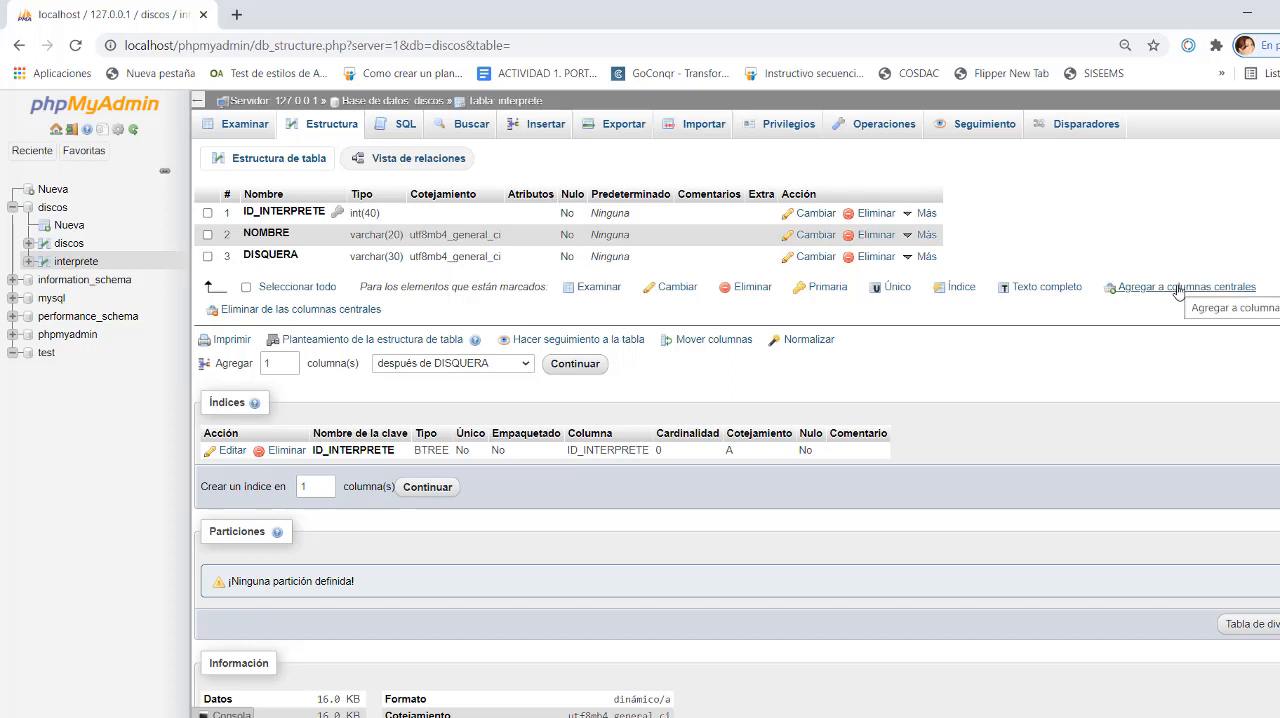
- Examine the saved interprete table's structure, including the position choices for added columns, its indexes and the table information
{"action": "double_click", "coordinate": [279, 363]}
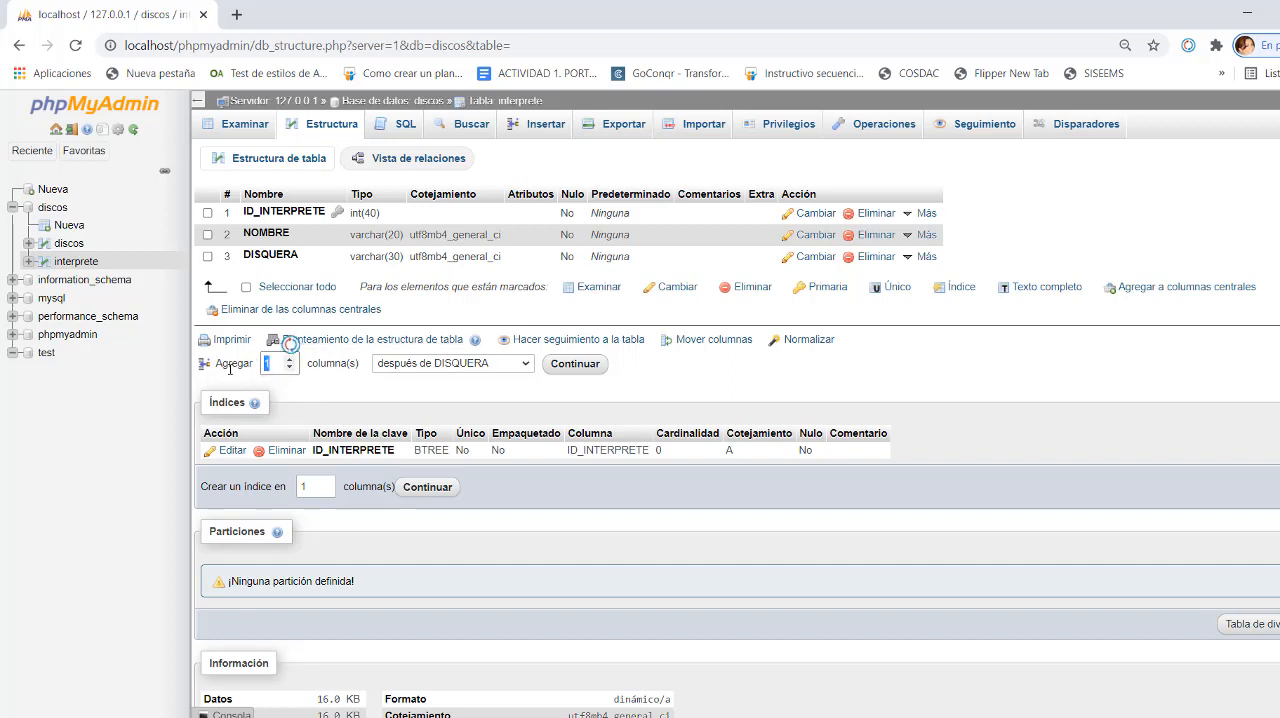
{"action": "left_click", "coordinate": [365, 387]}
{"action": "left_click", "coordinate": [525, 365]}
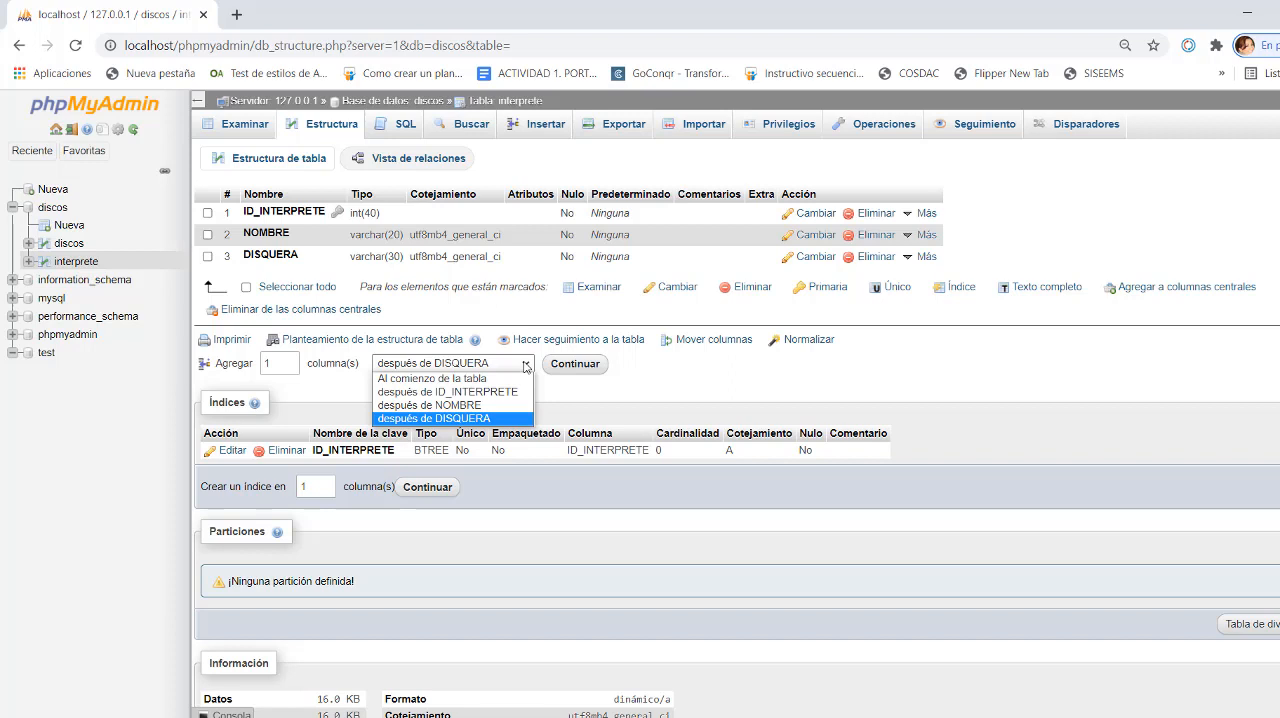
{"action": "left_click", "coordinate": [701, 367]}
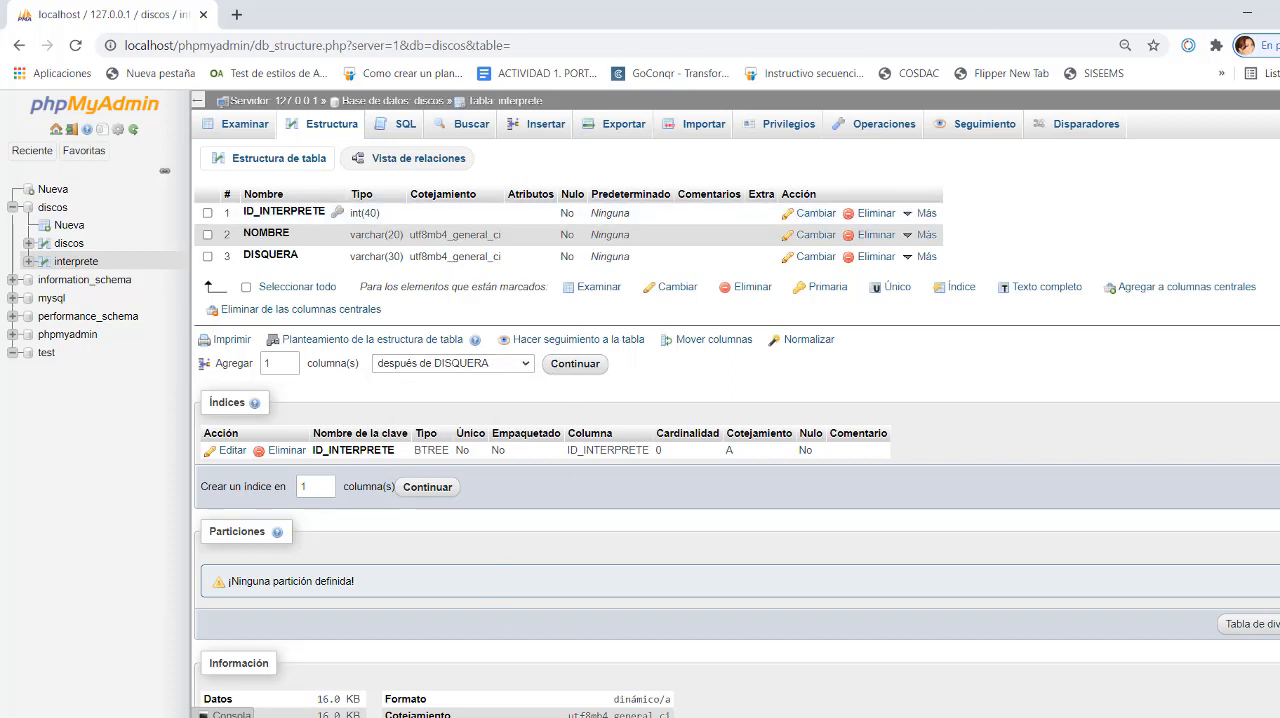
{"action": "scroll", "coordinate": [737, 427], "scroll_direction": "down", "scroll_amount": 3}
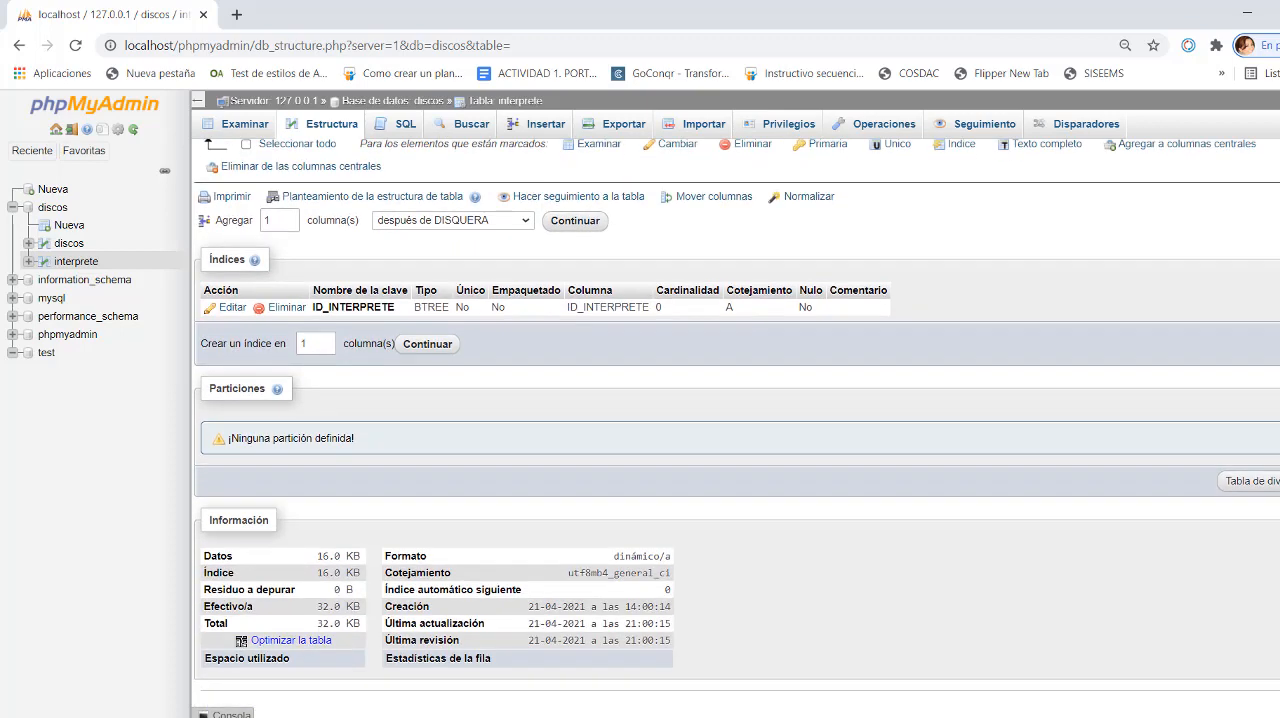
{"action": "scroll", "coordinate": [1270, 224], "scroll_direction": "up", "scroll_amount": 3}
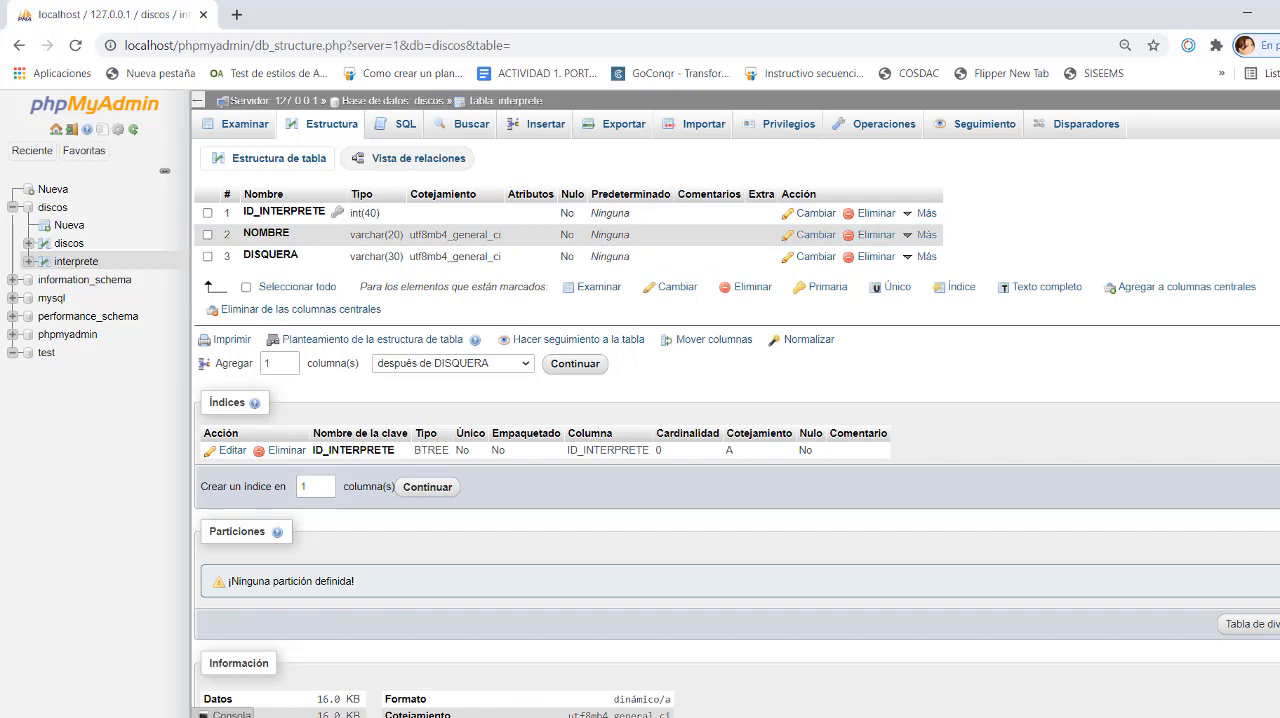
{"action": "scroll", "coordinate": [737, 428], "scroll_direction": "down", "scroll_amount": 3}
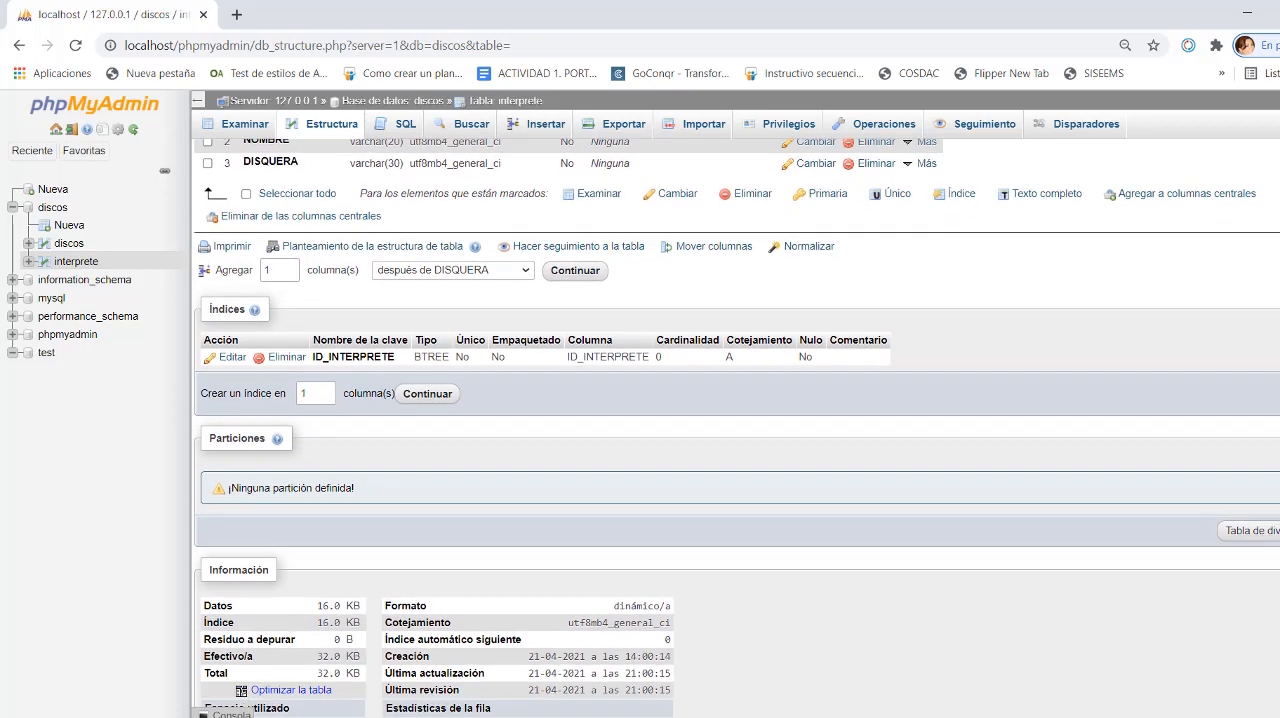